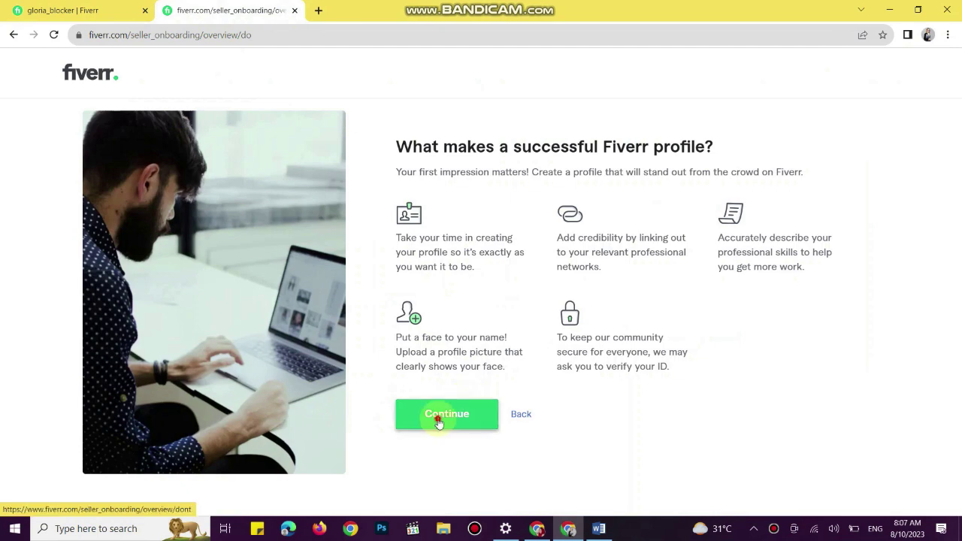
- Continue past the seller profile tips and submit the Personal Info and Professional Info pages with their existing entries
left_click(438, 428)
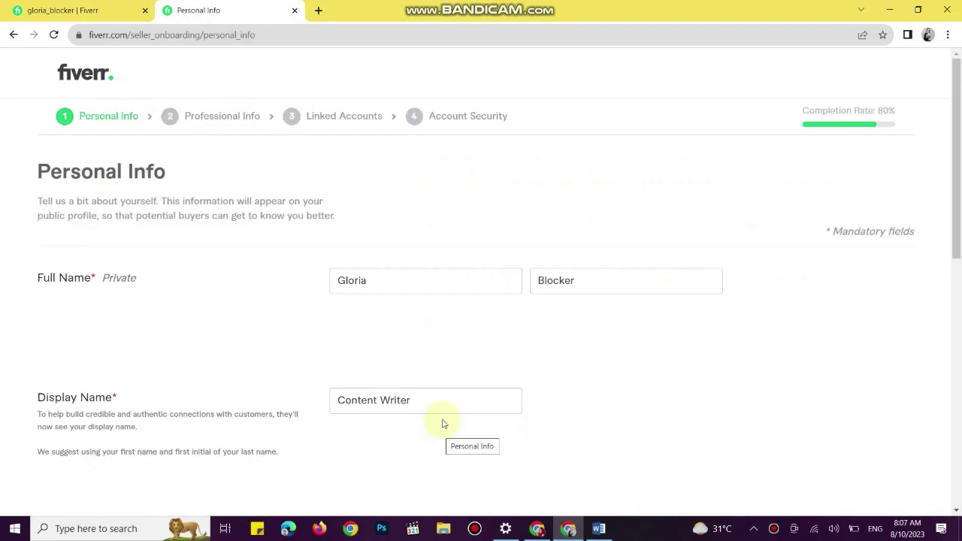
scroll(443, 423, "down", 8)
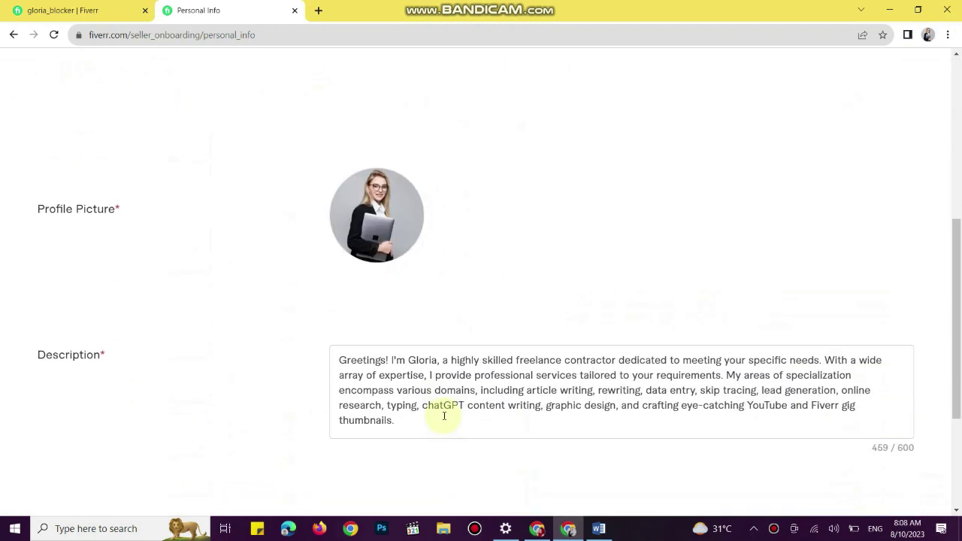
left_click(859, 466)
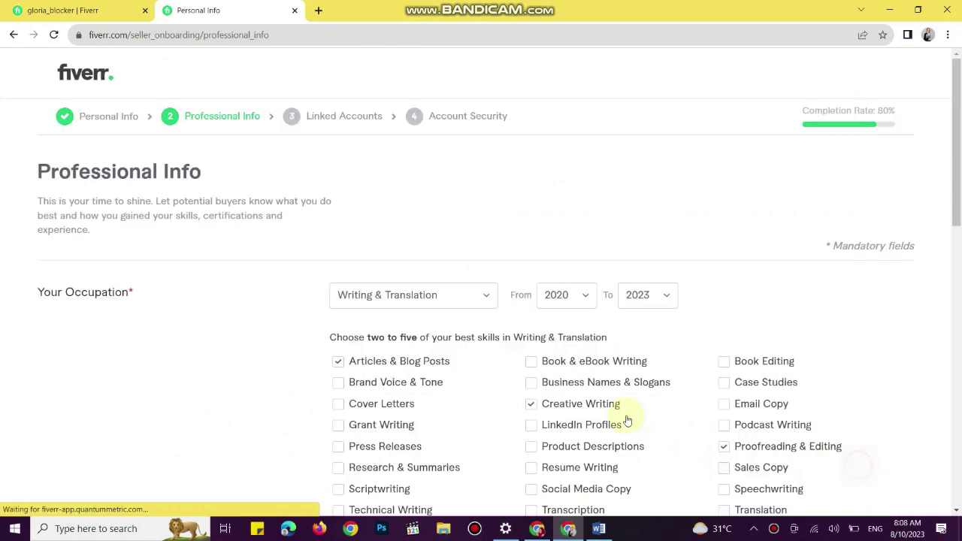
scroll(592, 254, "down", 7)
scroll(592, 253, "down", 3)
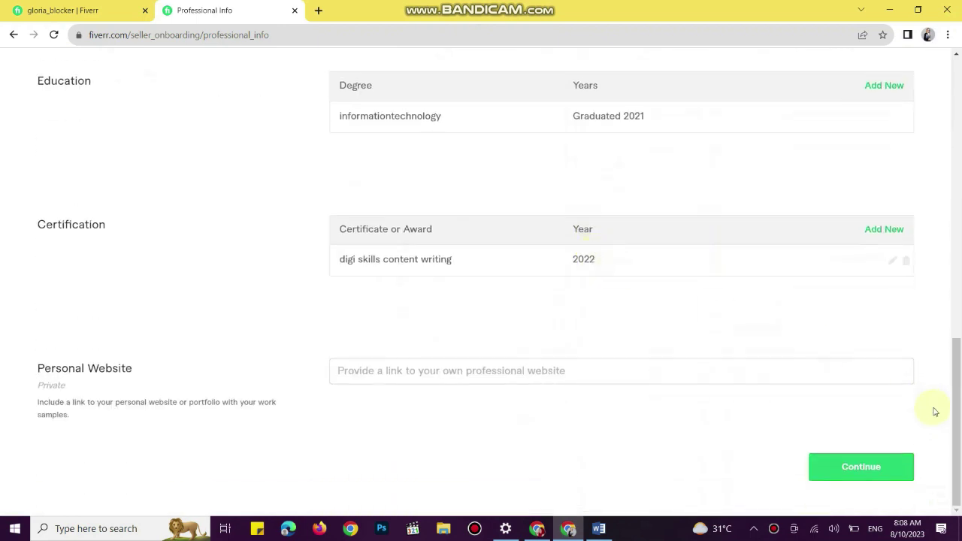
left_click(858, 466)
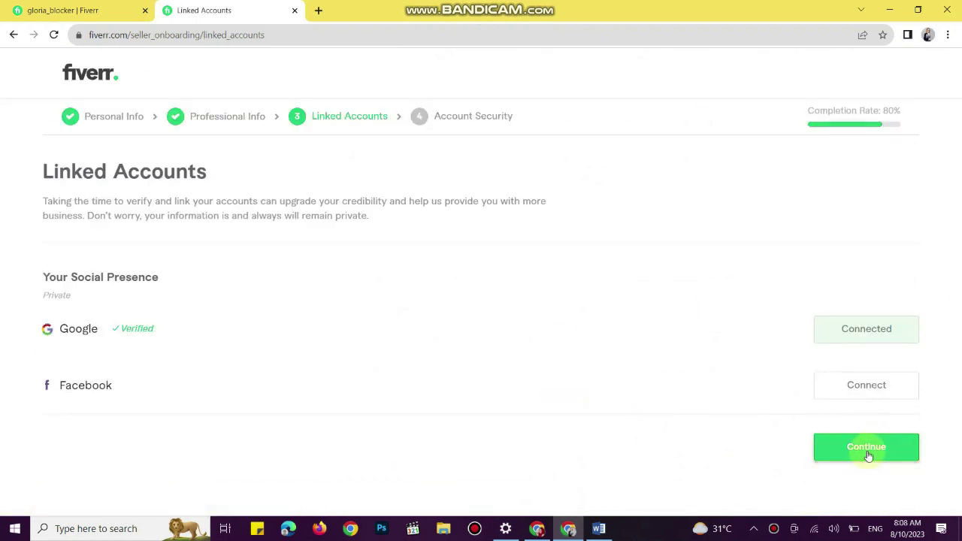
- Continue past Linked Accounts, finish Account Security and close the profile completion dialog to reach the new gig form
left_click(862, 448)
left_click(860, 409)
scroll(604, 408, "down", 1)
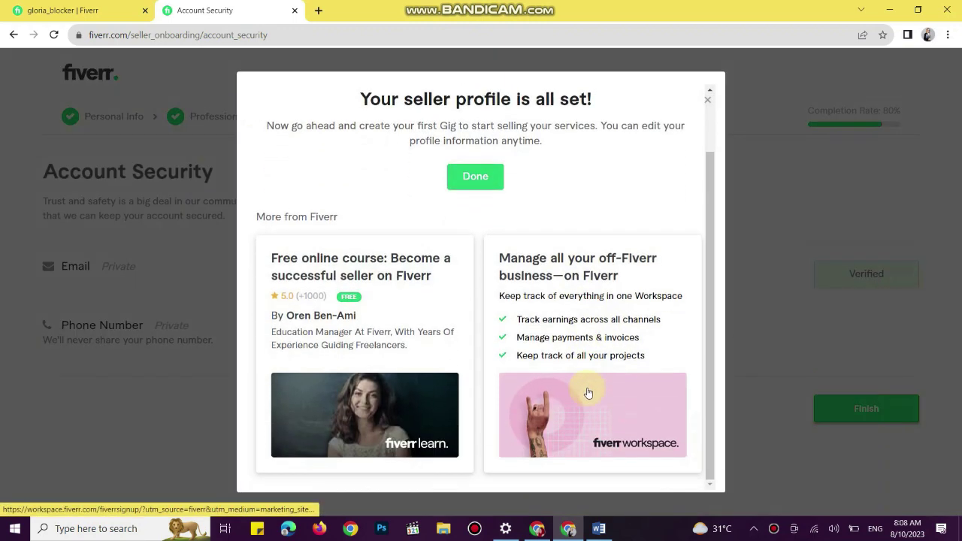
left_click(475, 175)
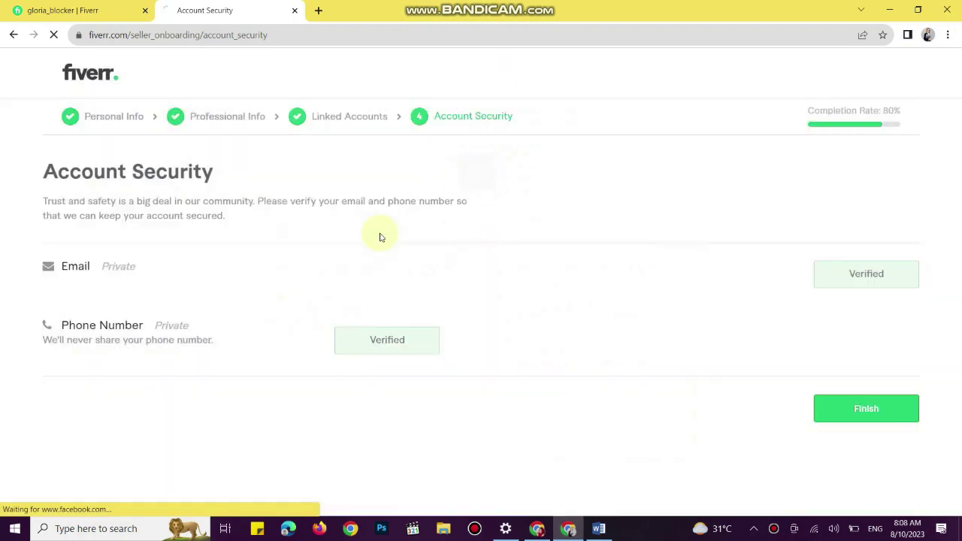
left_click(848, 408)
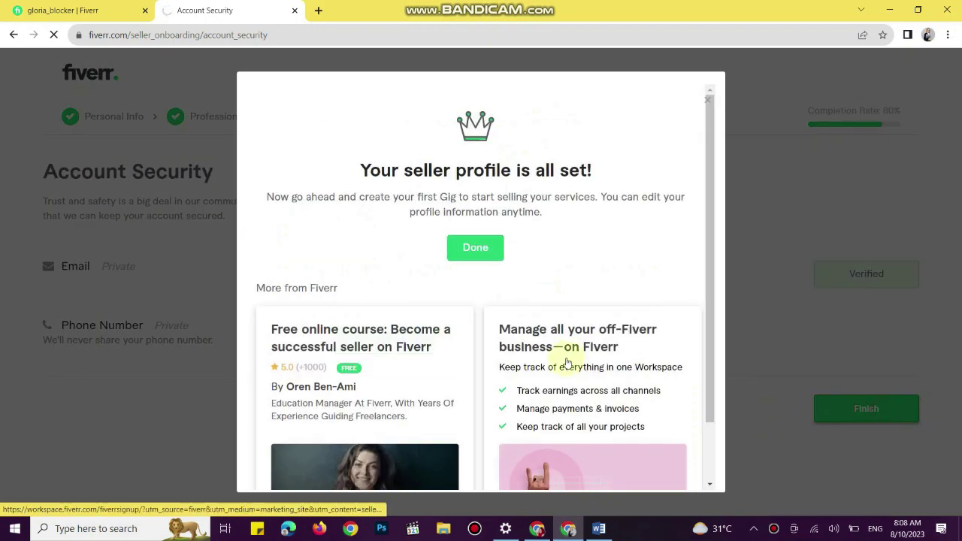
left_click(477, 248)
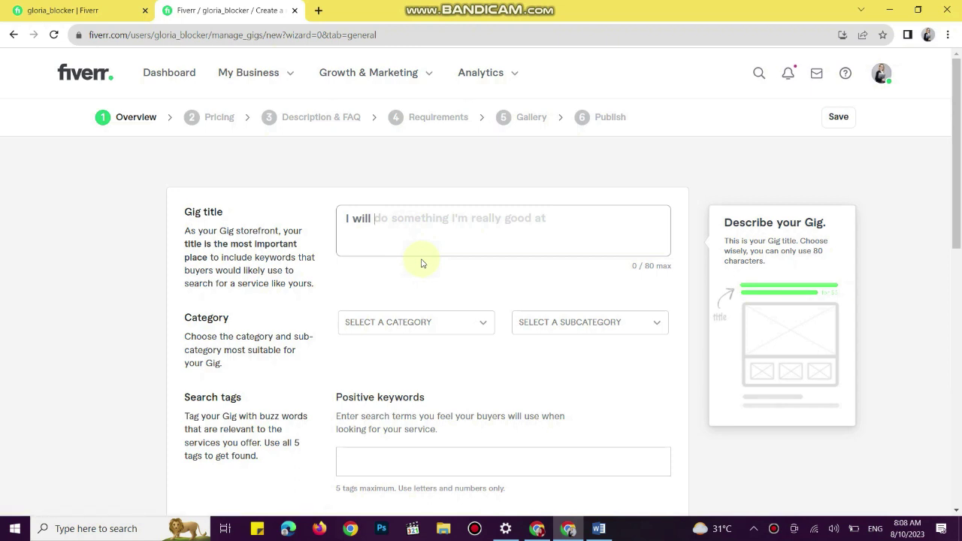
- Enter the gig title so it reads "I will do chat gpt article writing and rewriting"
type("w")
key("BackSpace")
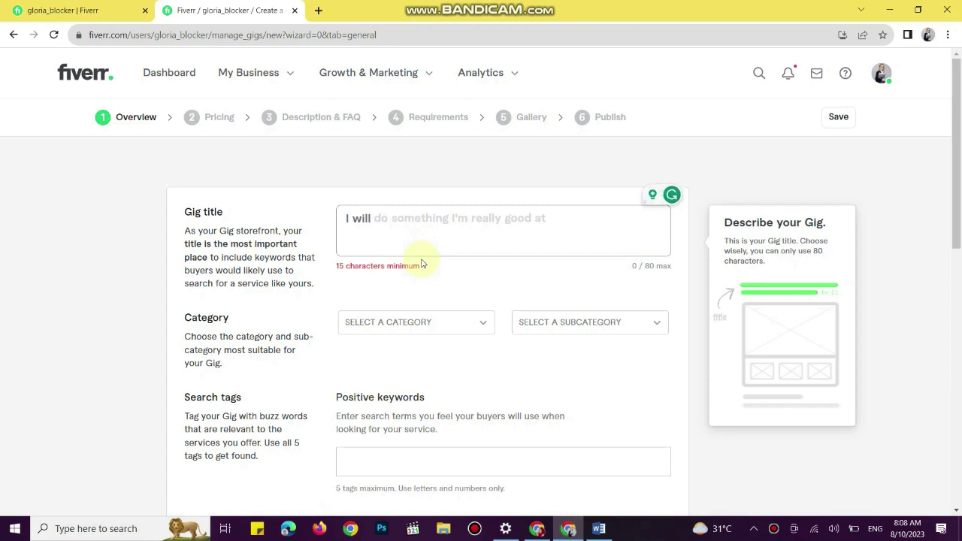
type("ch")
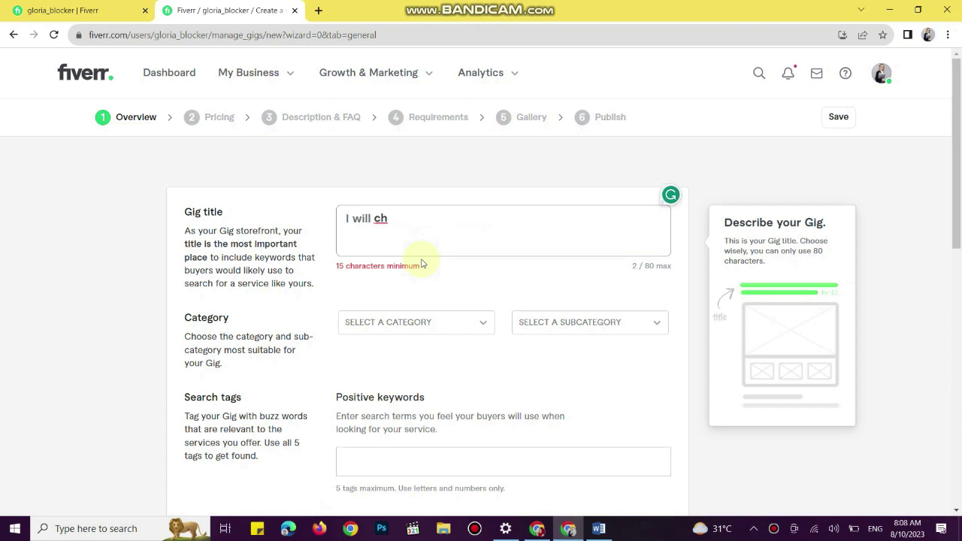
type("at gpt article ")
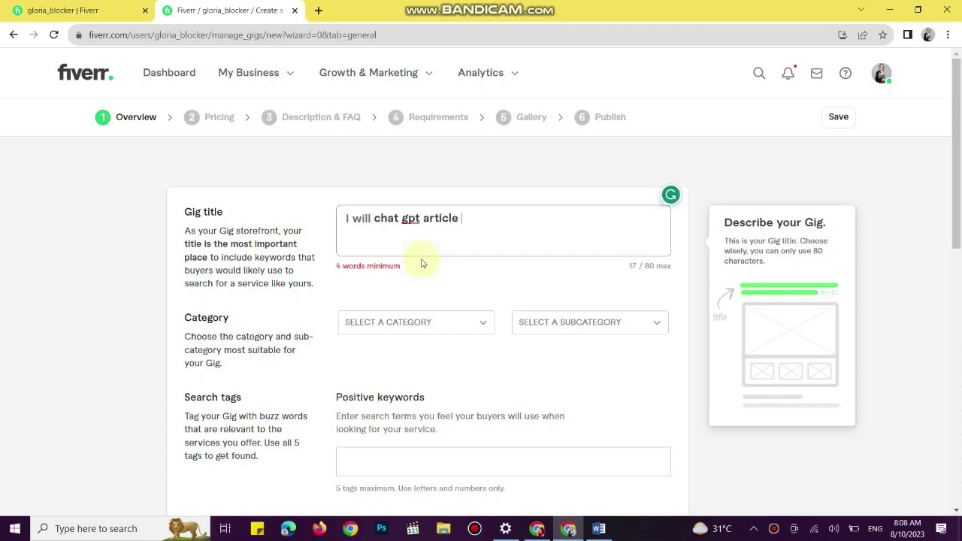
type("we")
type("riting")
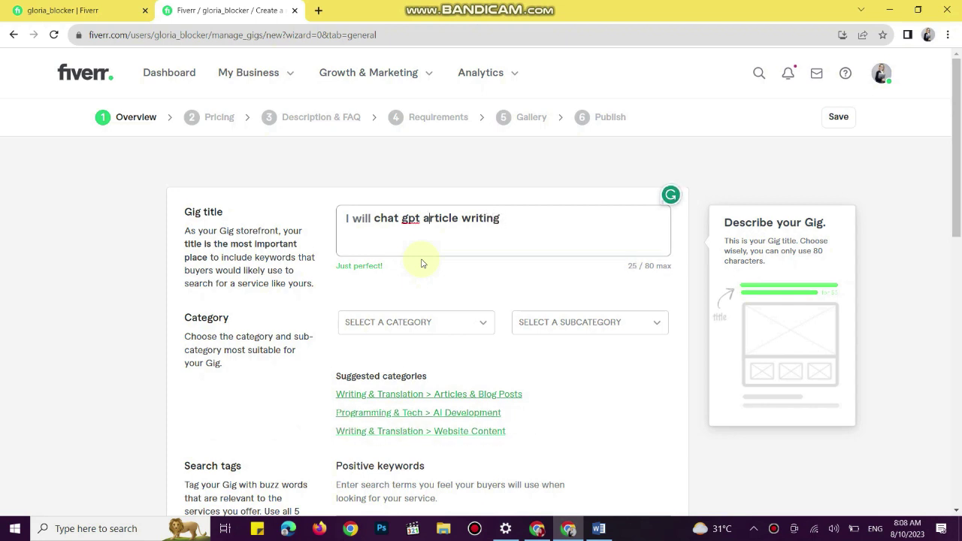
type("do")
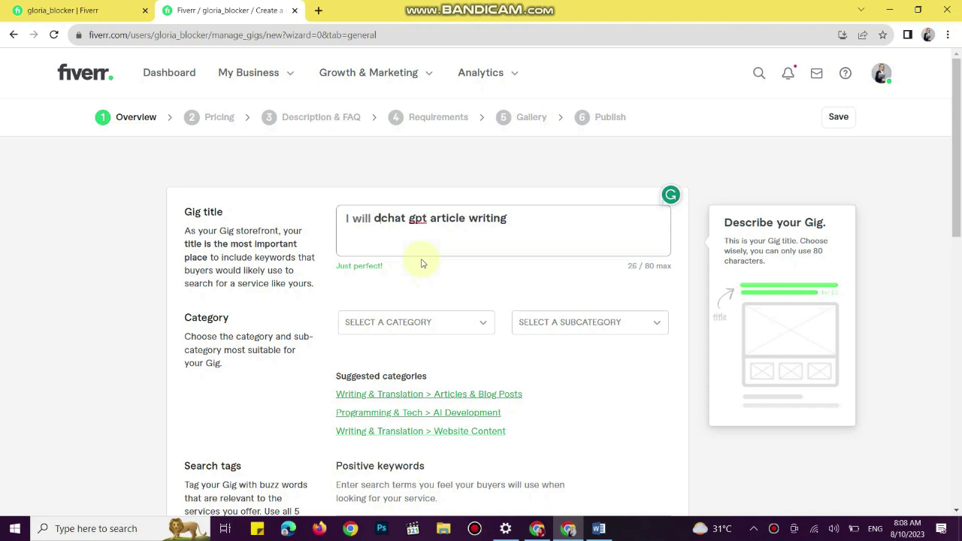
left_click(528, 225)
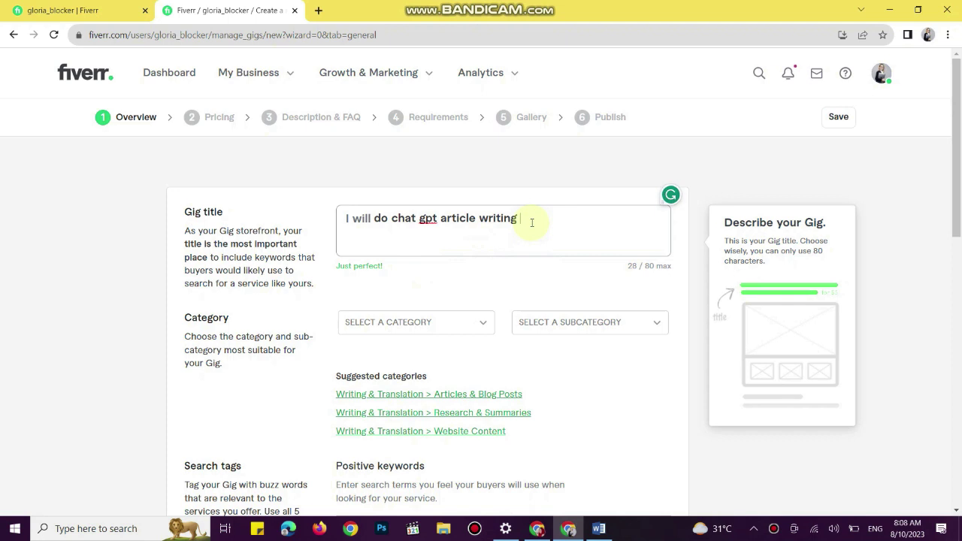
type("and rewriting")
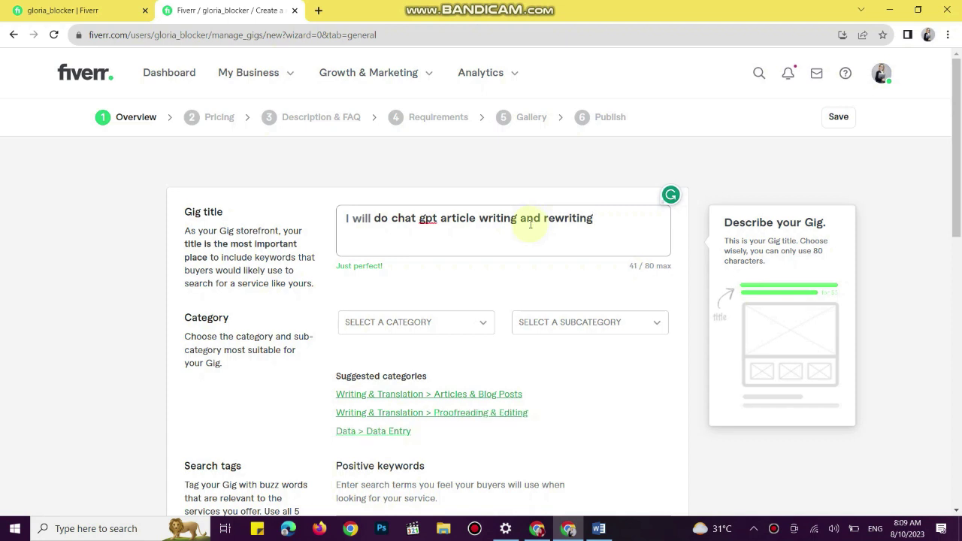
- Set the gig category to Writing & Translation and the subcategory to Articles & Blog Posts
left_click(481, 322)
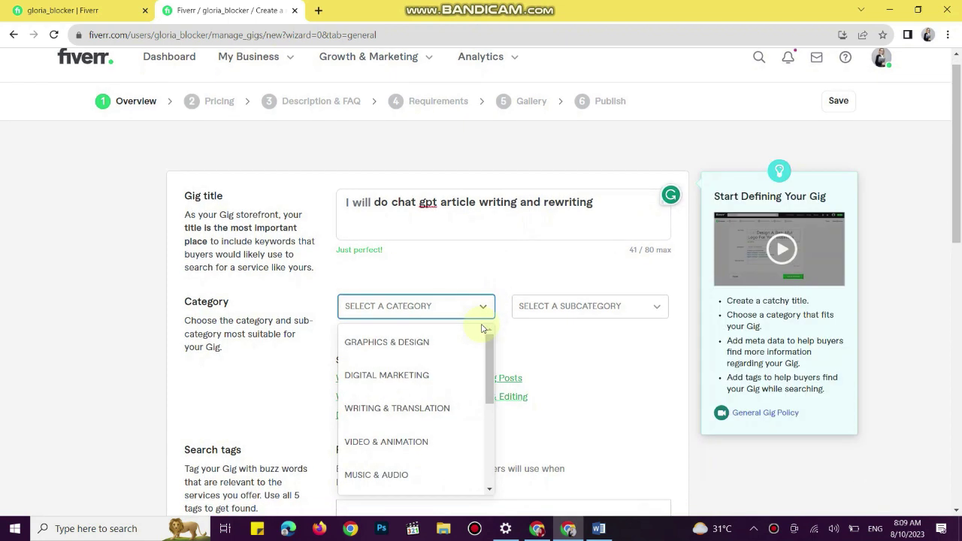
left_click(418, 407)
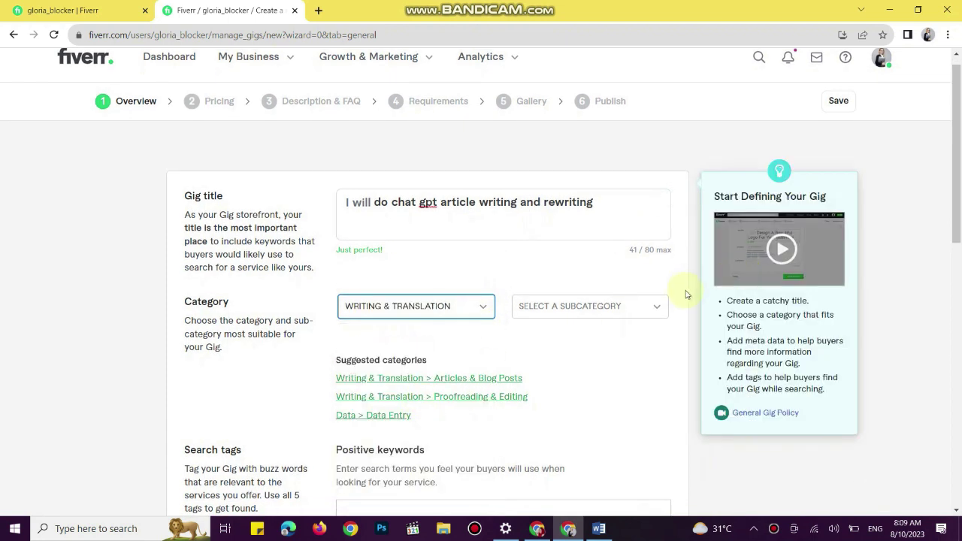
left_click(660, 306)
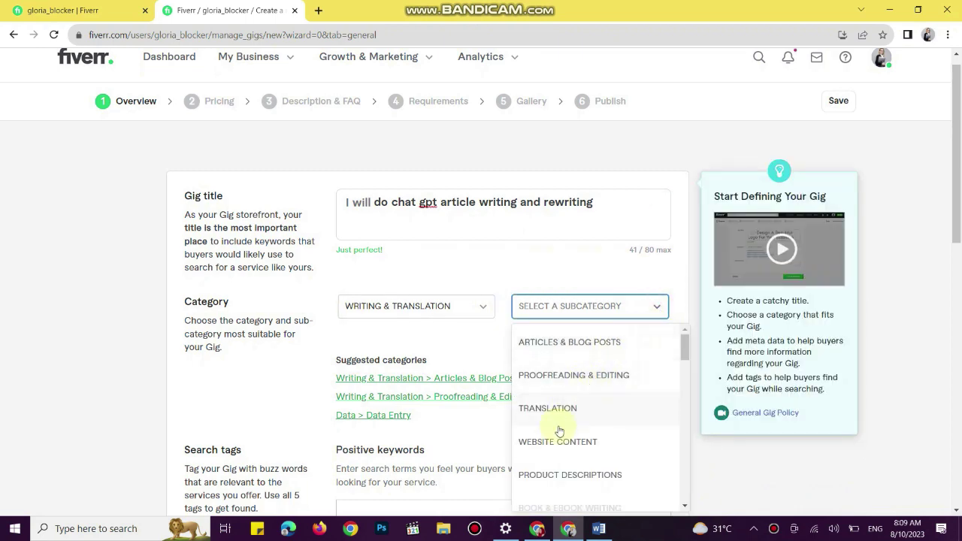
left_click(567, 344)
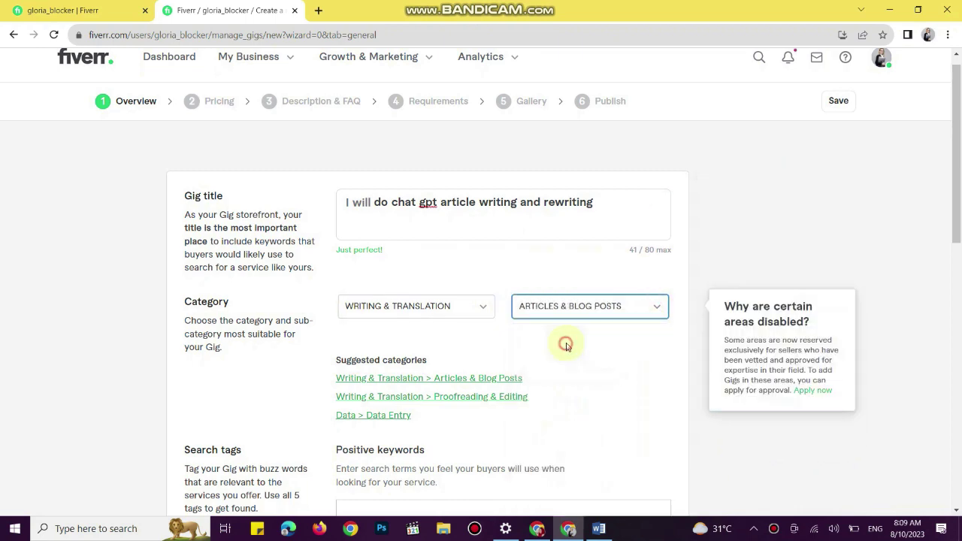
- In the gig metadata, select English as the language and Beauty & fashion and Fitness as the topics
scroll(429, 316, "down", 4)
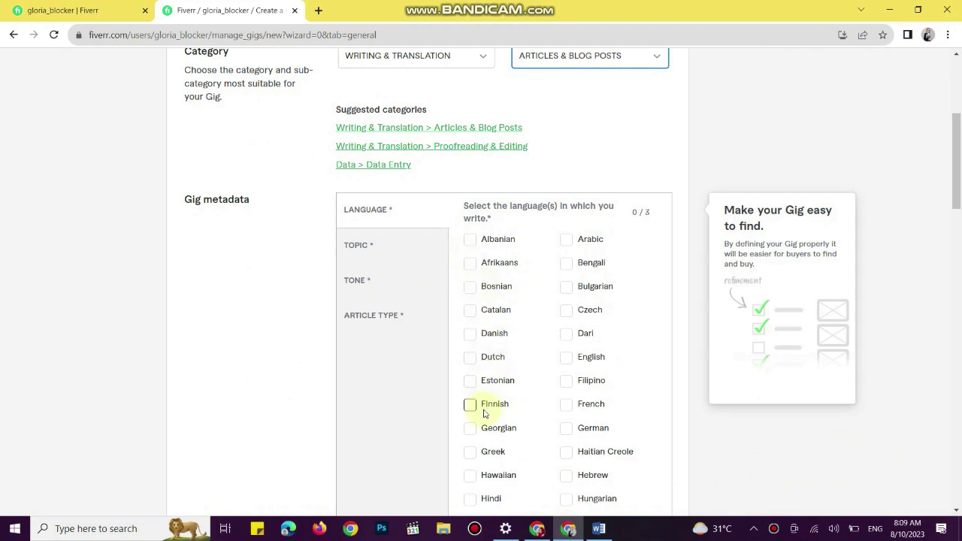
left_click(566, 357)
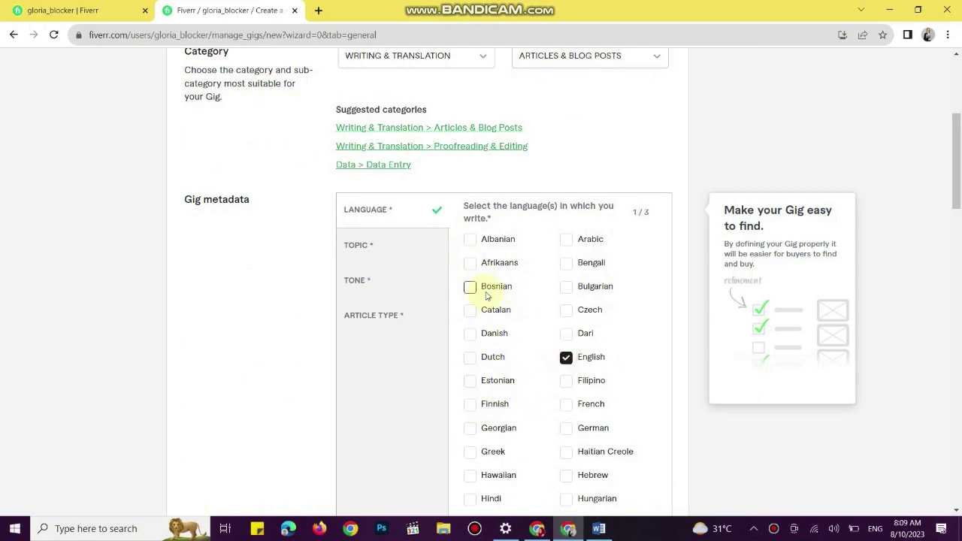
left_click(365, 247)
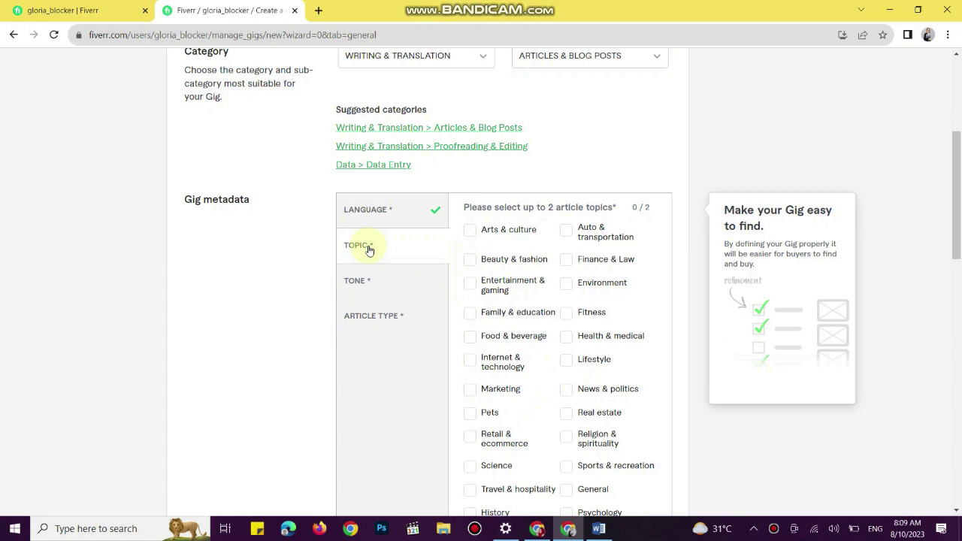
left_click(469, 259)
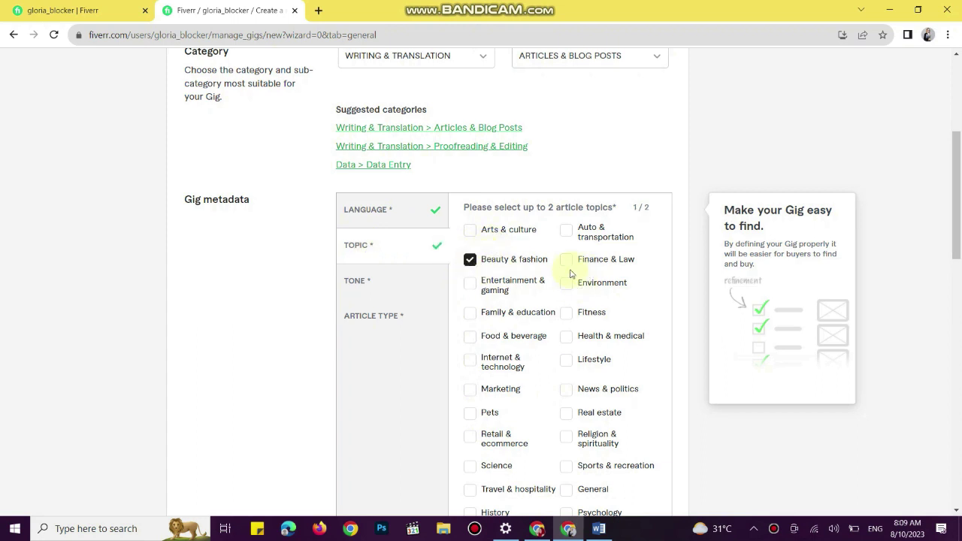
left_click(567, 311)
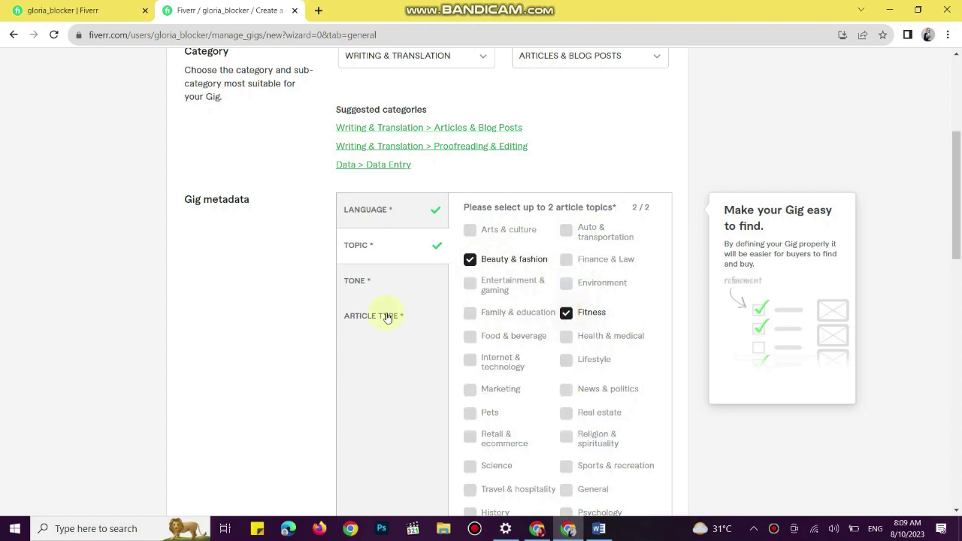
- Set the metadata tone to Creative and Educational, and the article types to Informational, Promotional and Research article
left_click(364, 283)
left_click(470, 334)
left_click(471, 357)
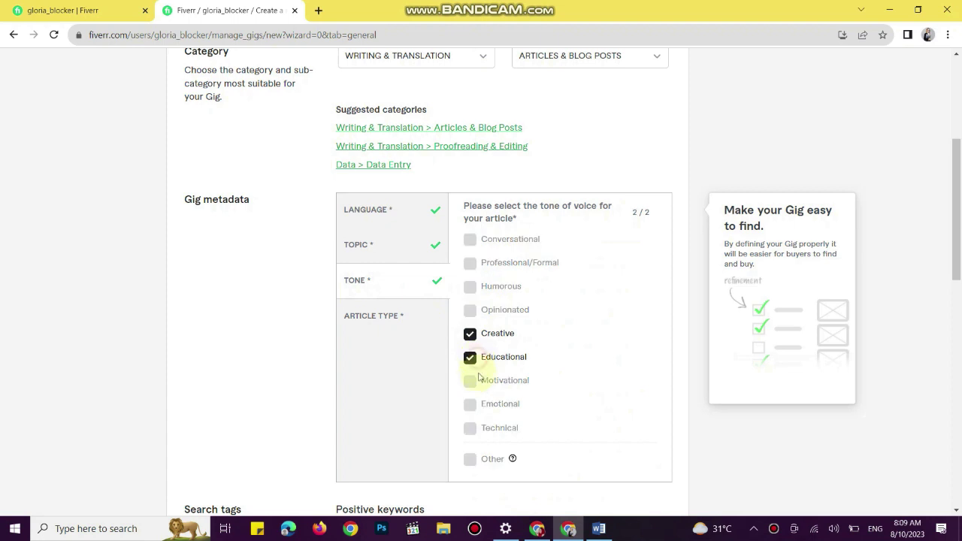
left_click(390, 317)
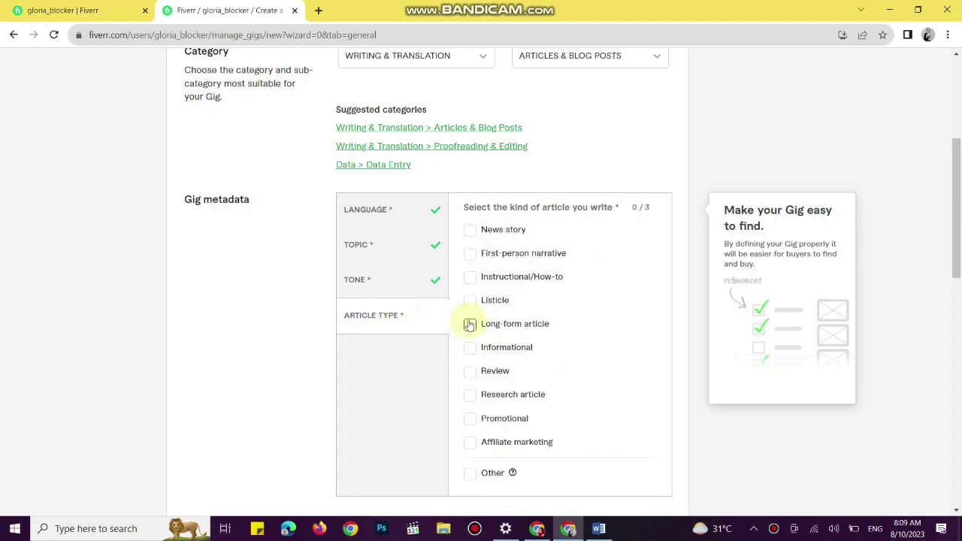
left_click(470, 347)
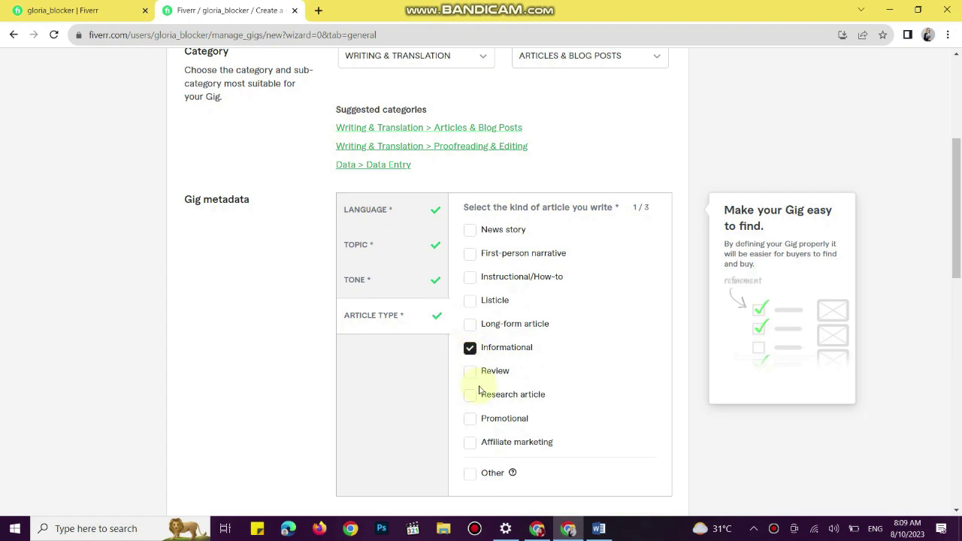
left_click(484, 420)
left_click(473, 395)
- Add the suggested tag "article writing" as the gig's first positive keyword
scroll(398, 364, "down", 7)
scroll(382, 350, "up", 3)
left_click(387, 330)
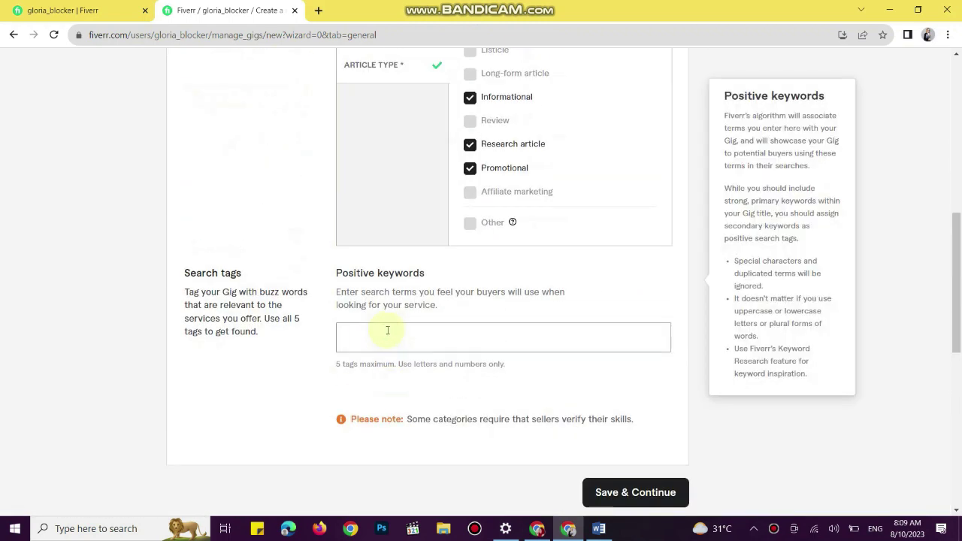
type("art")
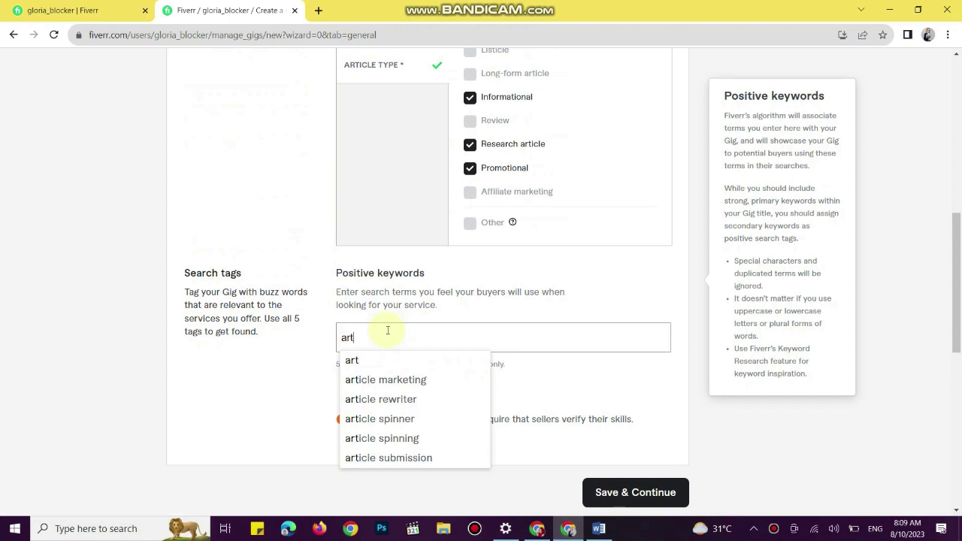
type("icle")
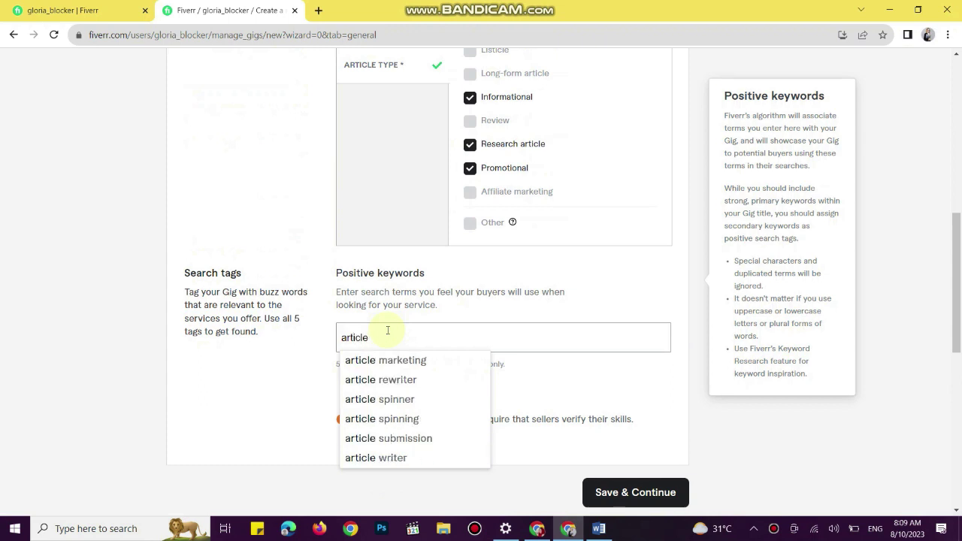
type(" wr")
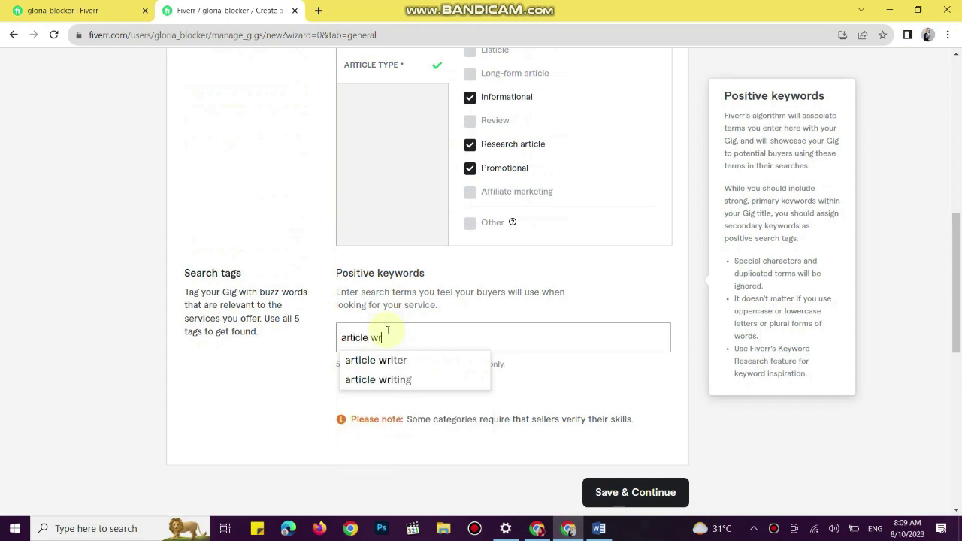
left_click(383, 378)
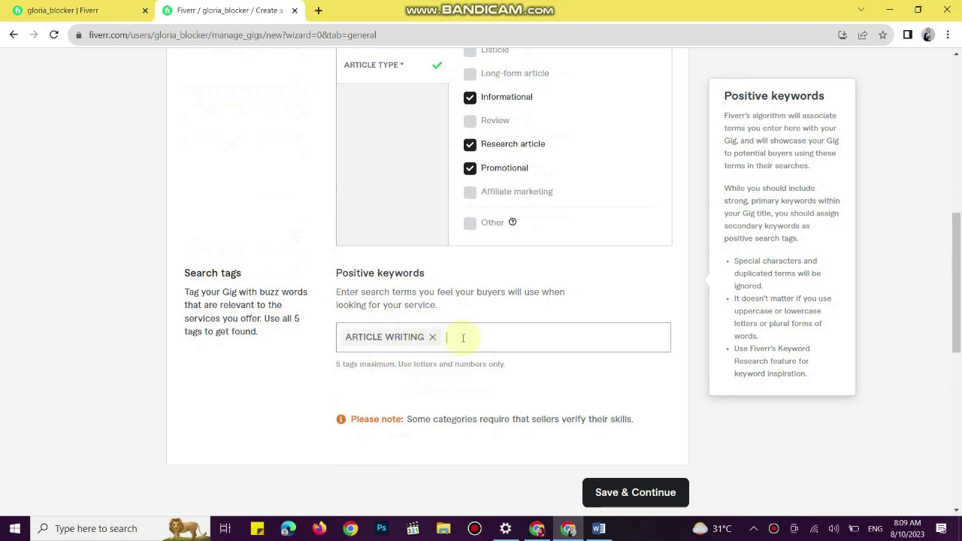
- Add "blog post", "article rewriter" and "chatgpt" to the gig's positive keywords
type("blog")
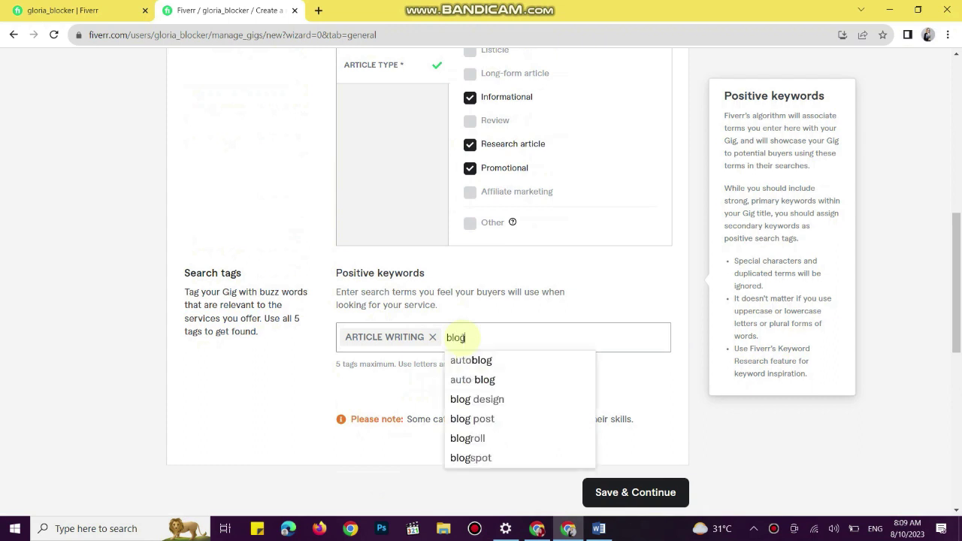
type("p")
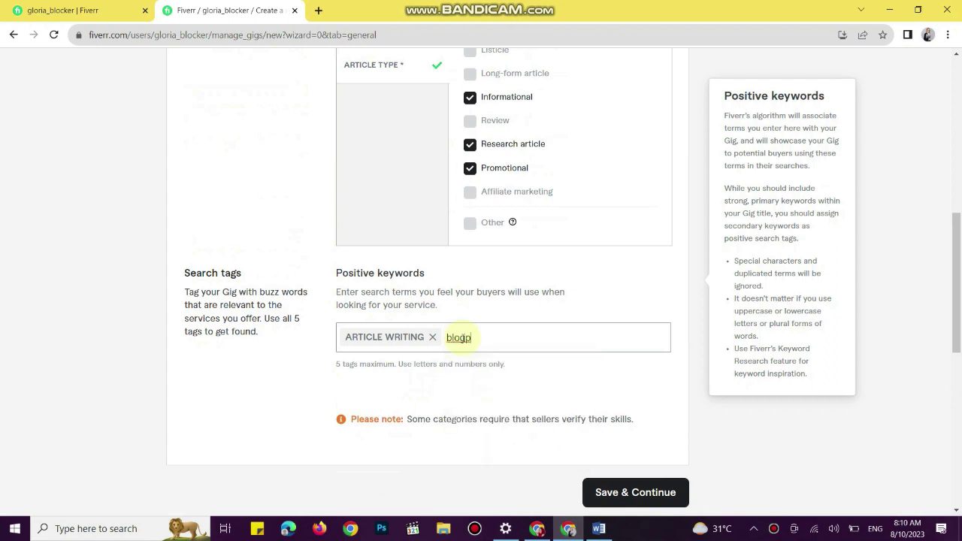
key("BackSpace")
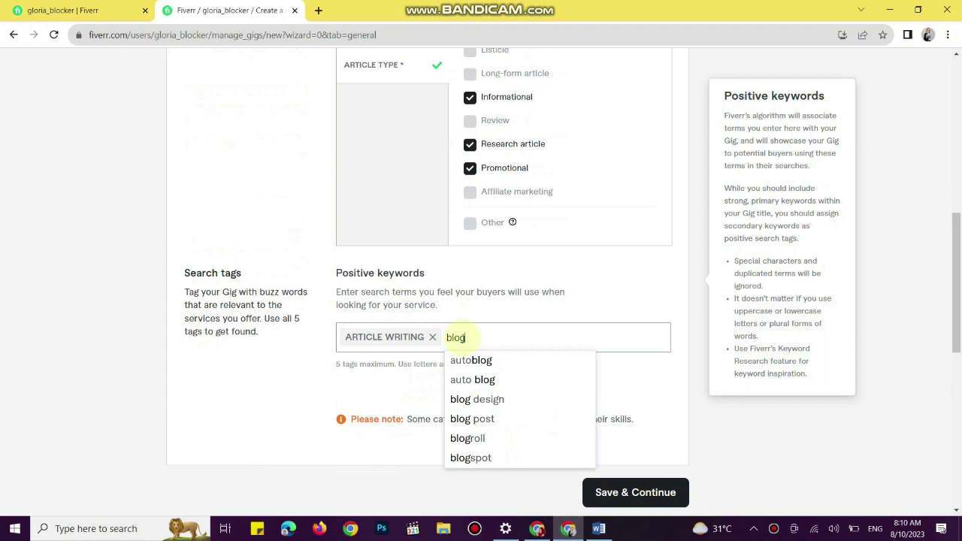
left_click(469, 428)
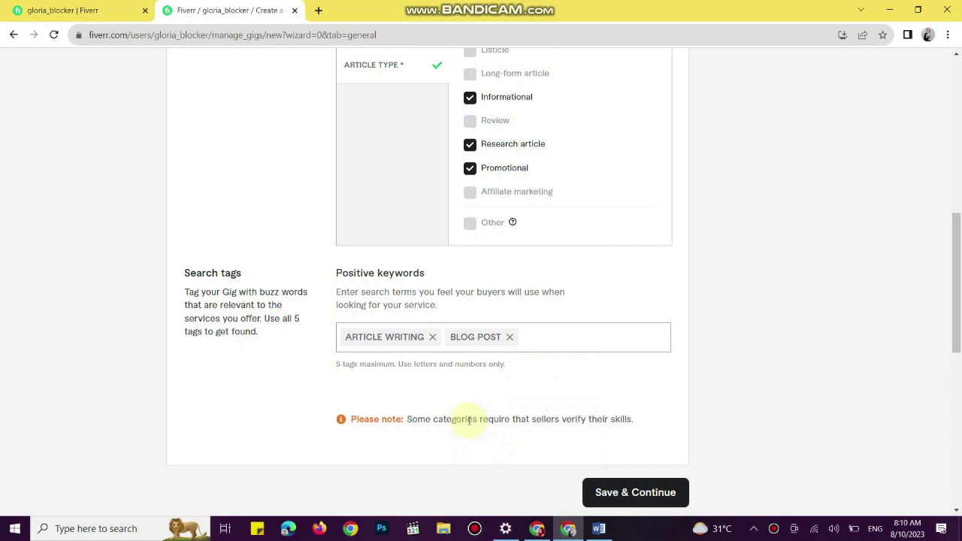
type("art")
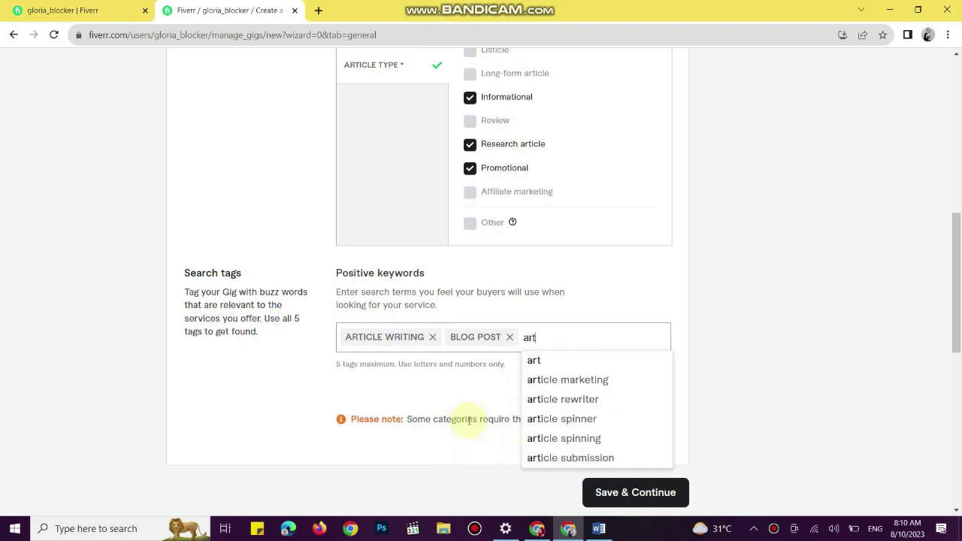
type("icle re")
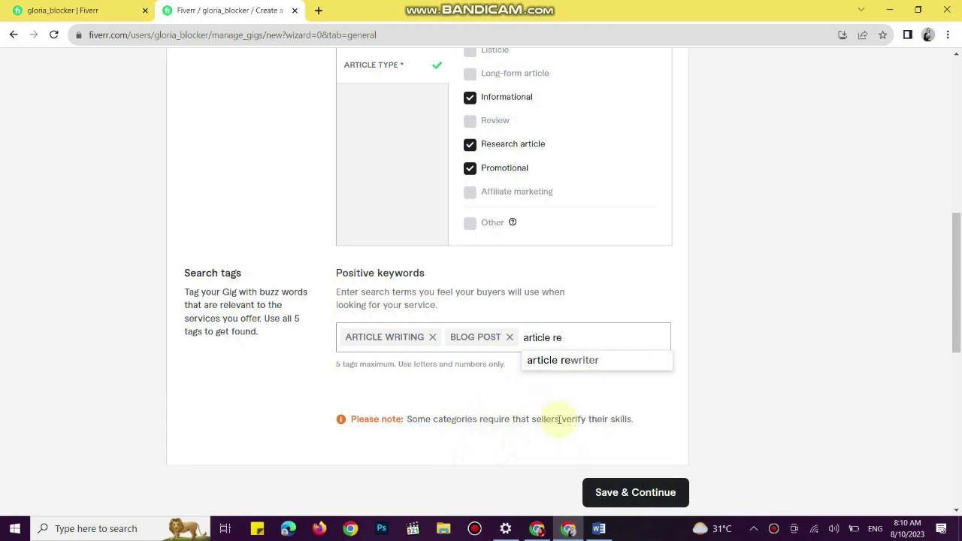
left_click(574, 364)
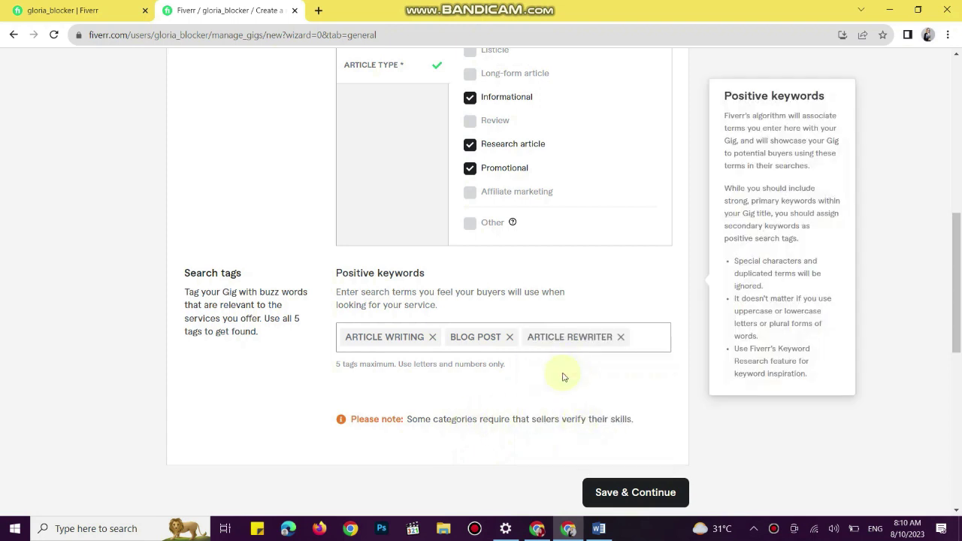
type("chat")
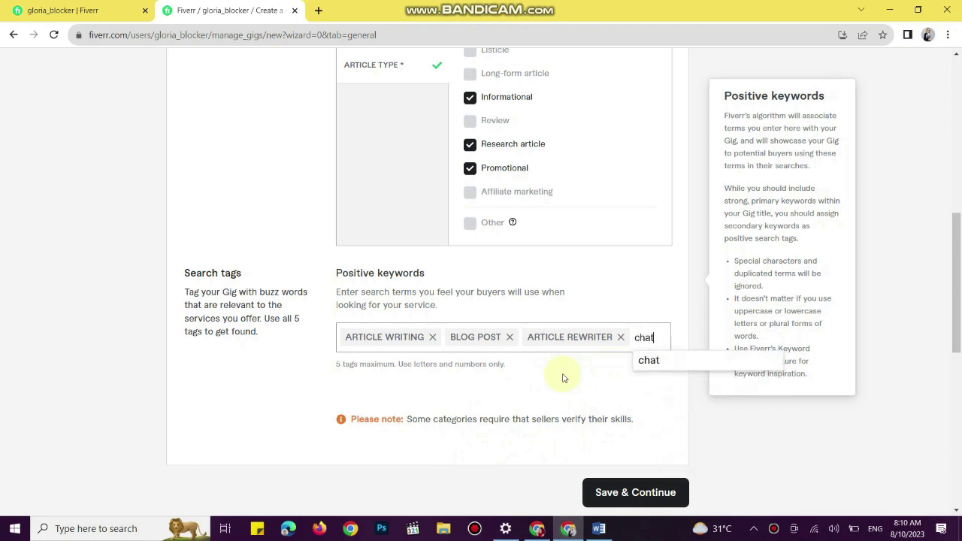
type("gpt")
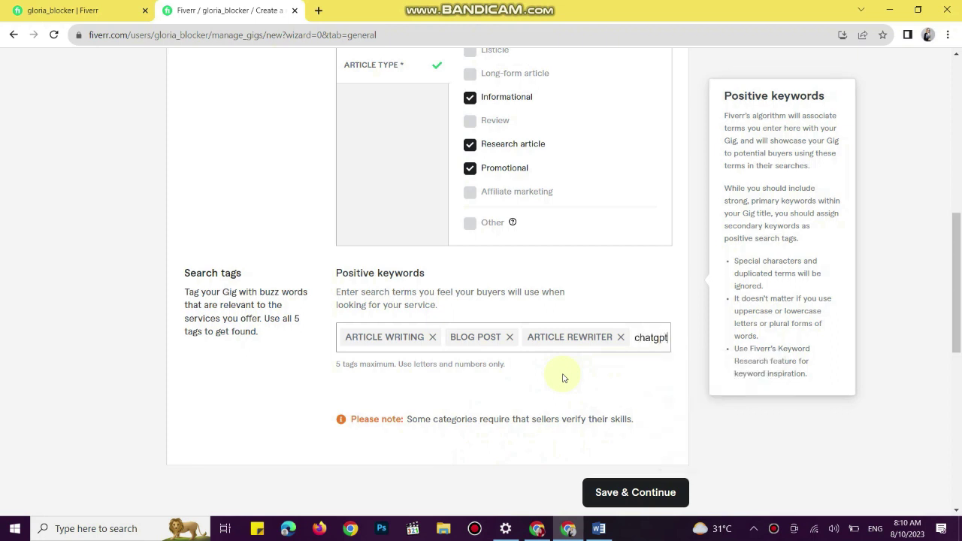
key("Return")
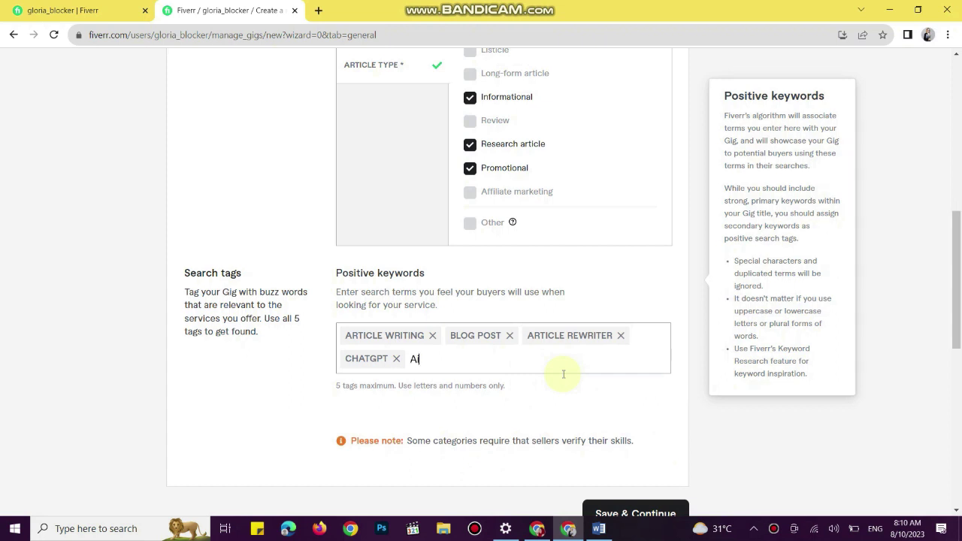
- Add the suggested tag "ai" as the fifth positive keyword and save the Overview details to continue to Pricing
key("BackSpace")
type("cha")
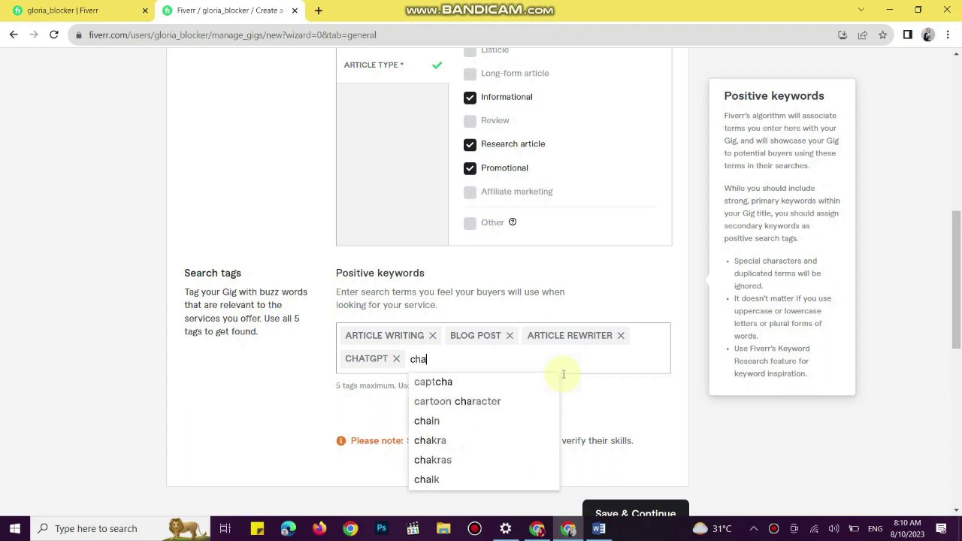
type("t")
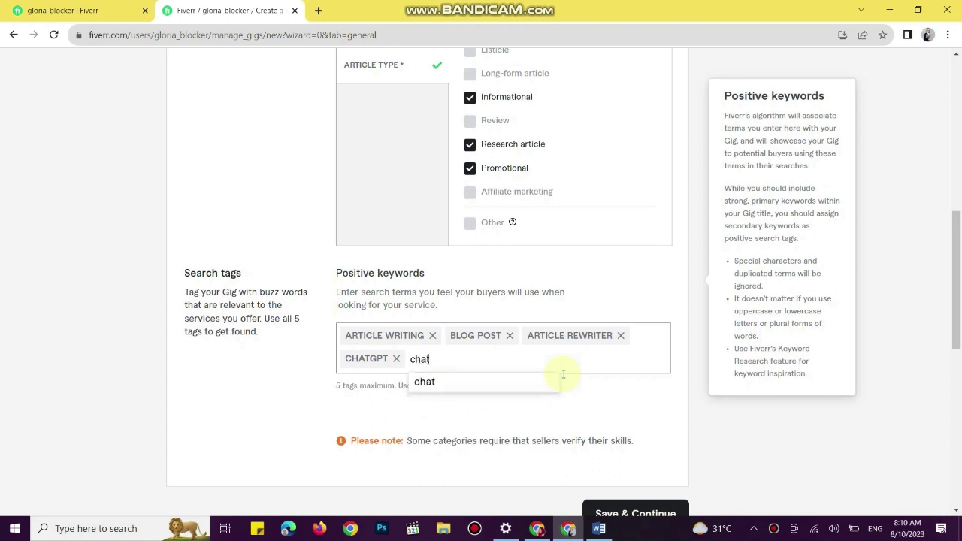
key("BackSpace")
key("BackSpace")
key("BackSpace")
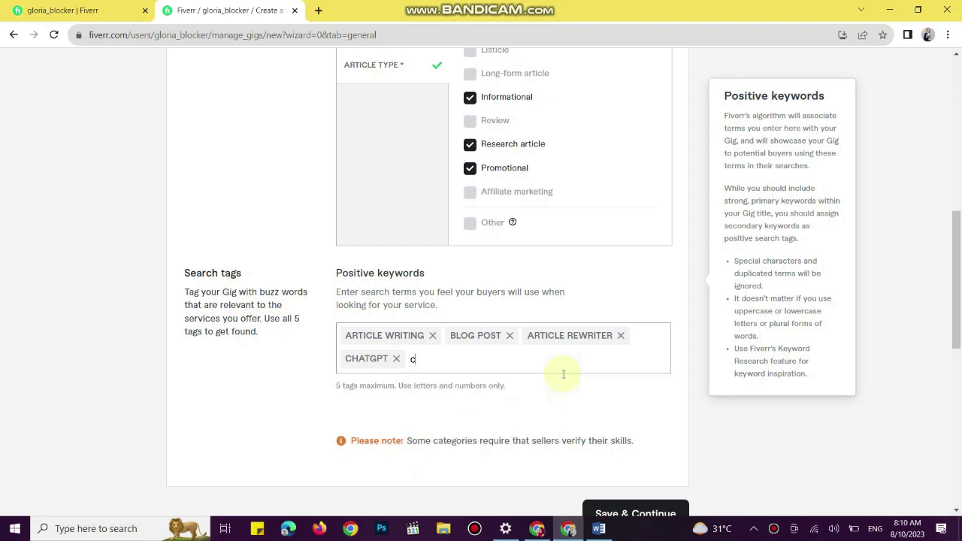
type("ai")
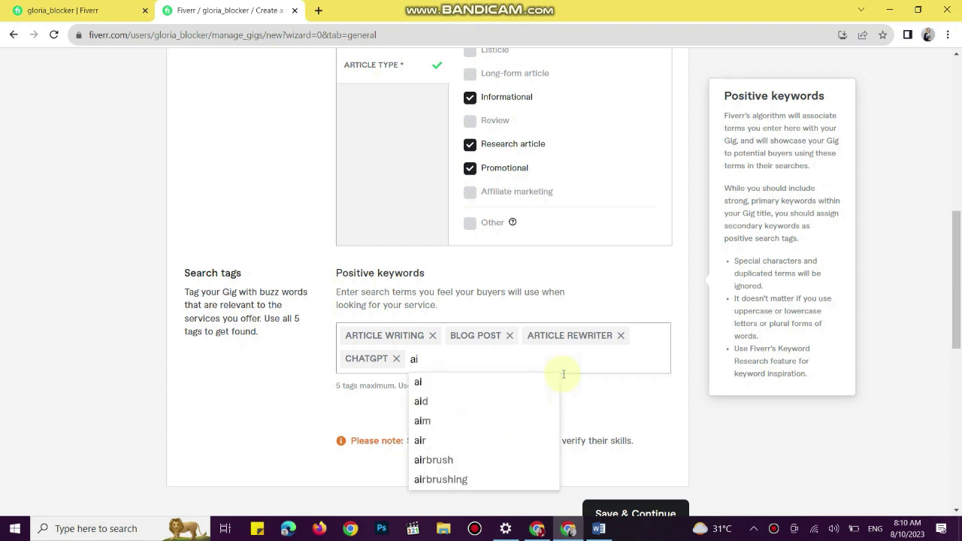
left_click(457, 383)
scroll(466, 379, "down", 1)
left_click(612, 390)
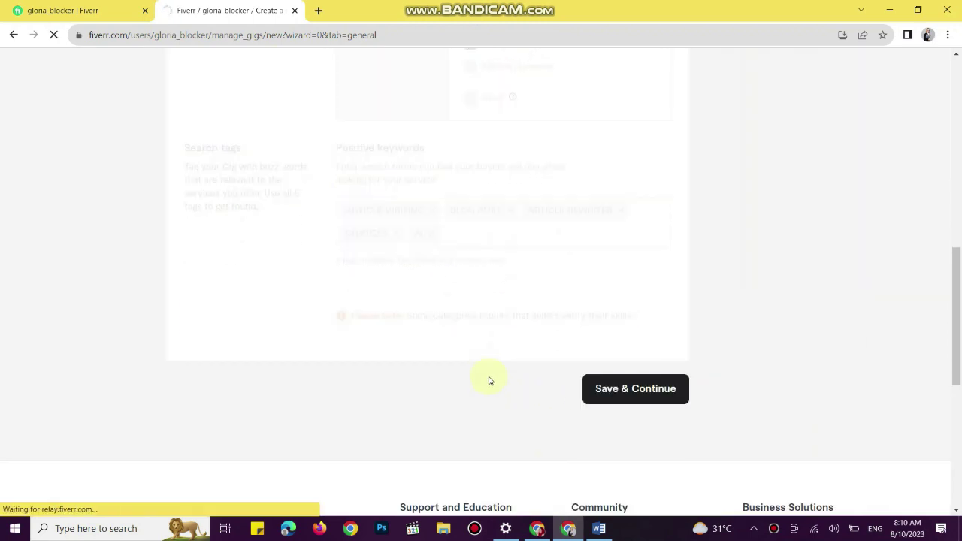
- Name the Basic package "BASIC" in the Scope & Pricing table
scroll(489, 381, "down", 3)
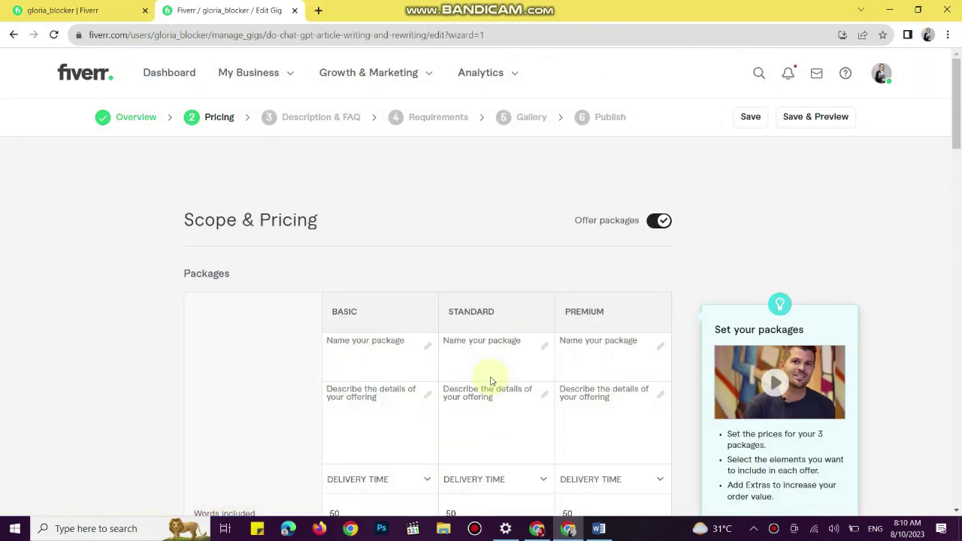
scroll(489, 380, "down", 1)
left_click(350, 247)
double_click(350, 247)
key("ctrl+c")
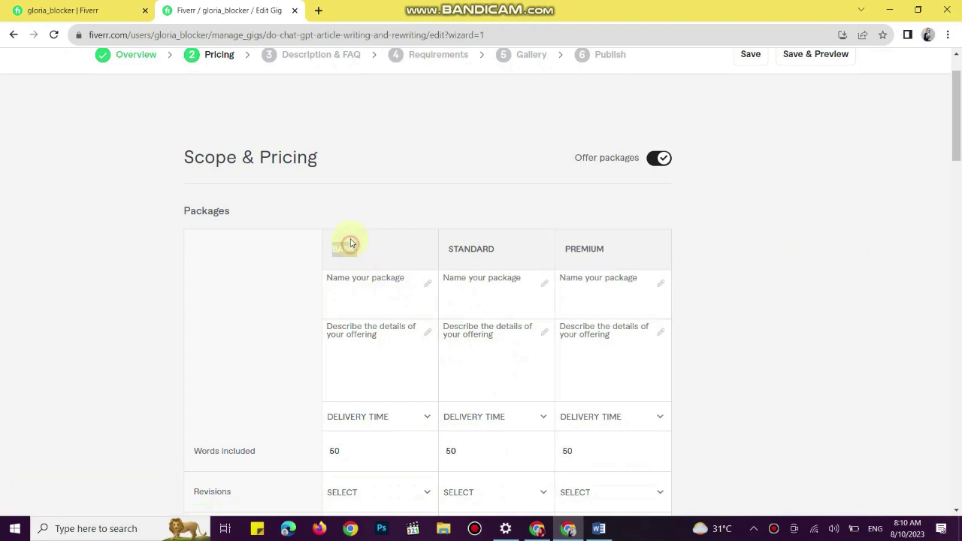
left_click(361, 296)
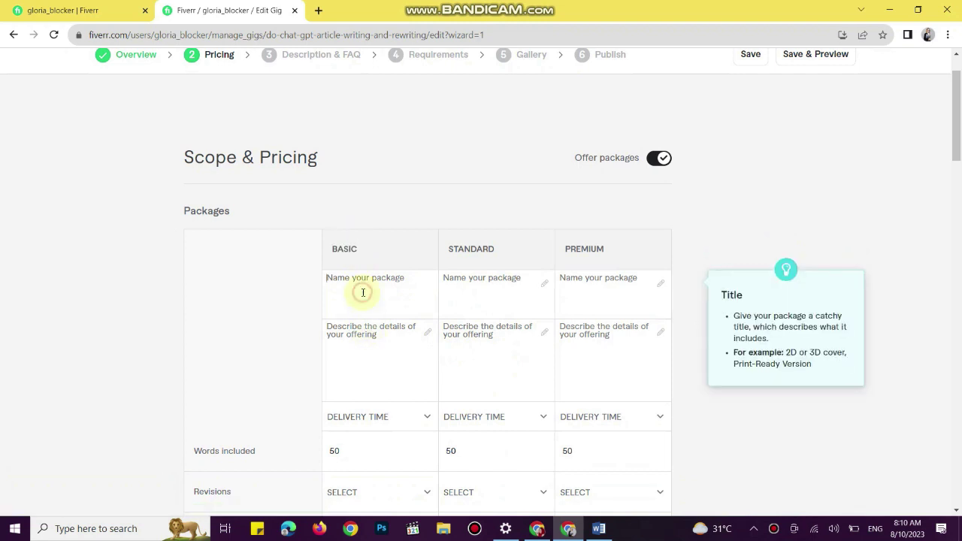
key("ctrl+v")
- Name the Standard package "STANDARD" and the Premium package "PREMIUM"
double_click(472, 250)
key("ctrl+c")
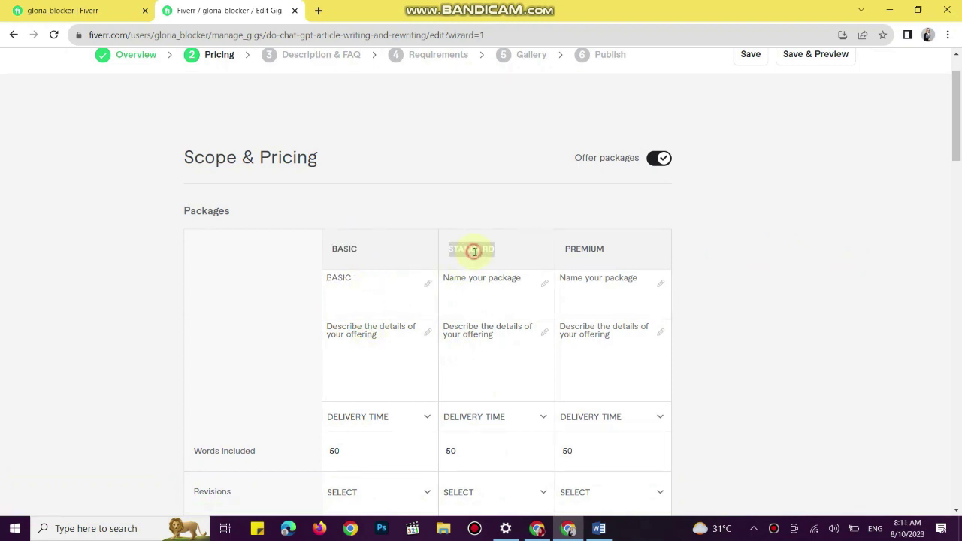
left_click(486, 277)
key("ctrl+v")
double_click(591, 248)
key("ctrl+c")
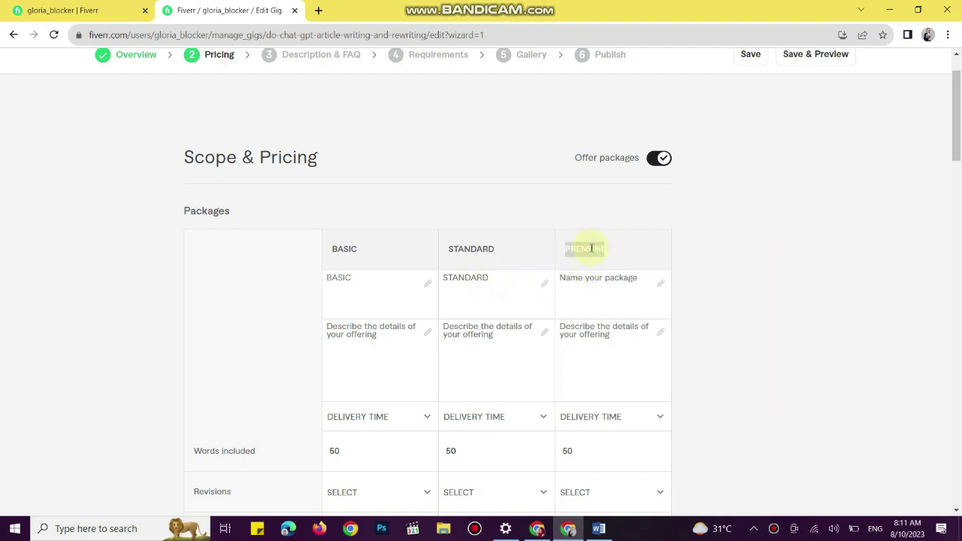
left_click(602, 280)
key("ctrl+v")
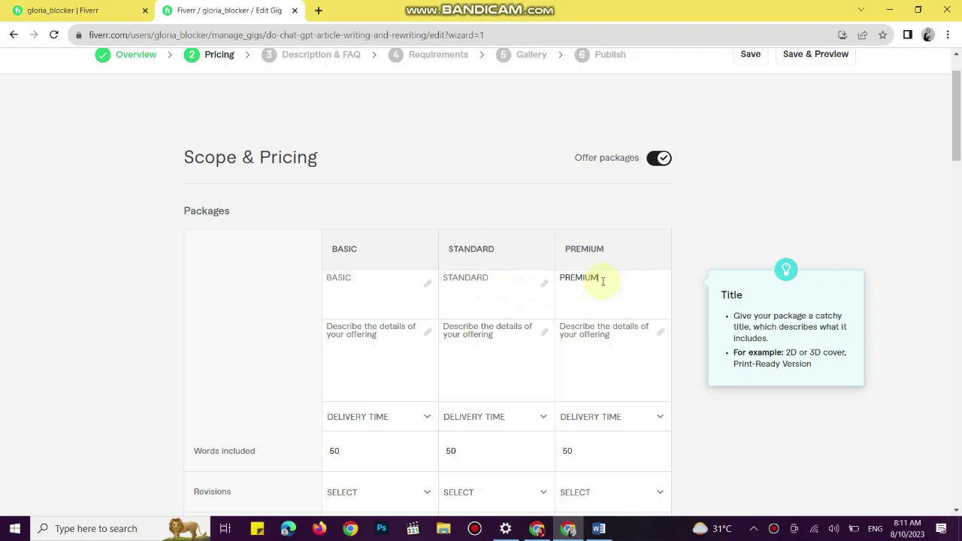
- Describe the offering of all three packages as "500 words plagiarism free writing"
scroll(602, 283, "down", 3)
scroll(601, 285, "up", 1)
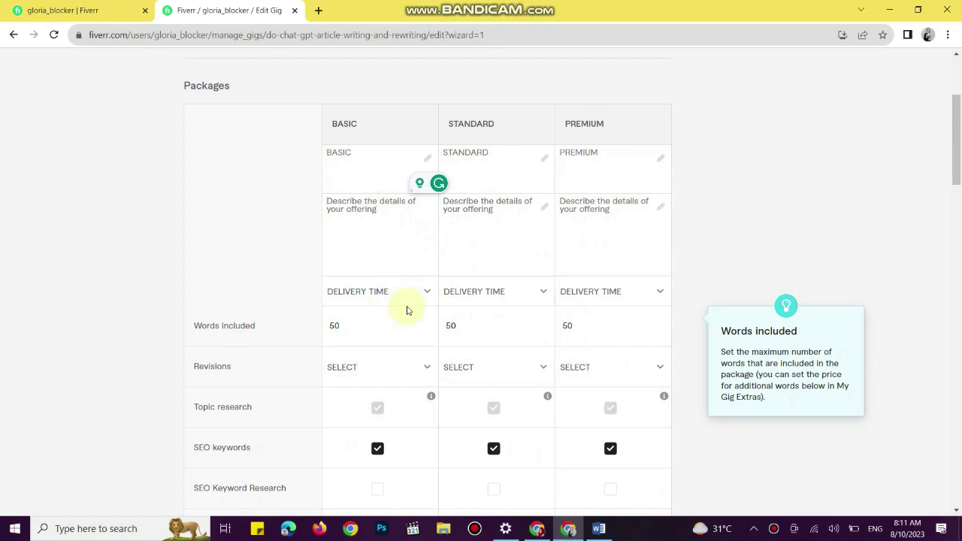
type("50")
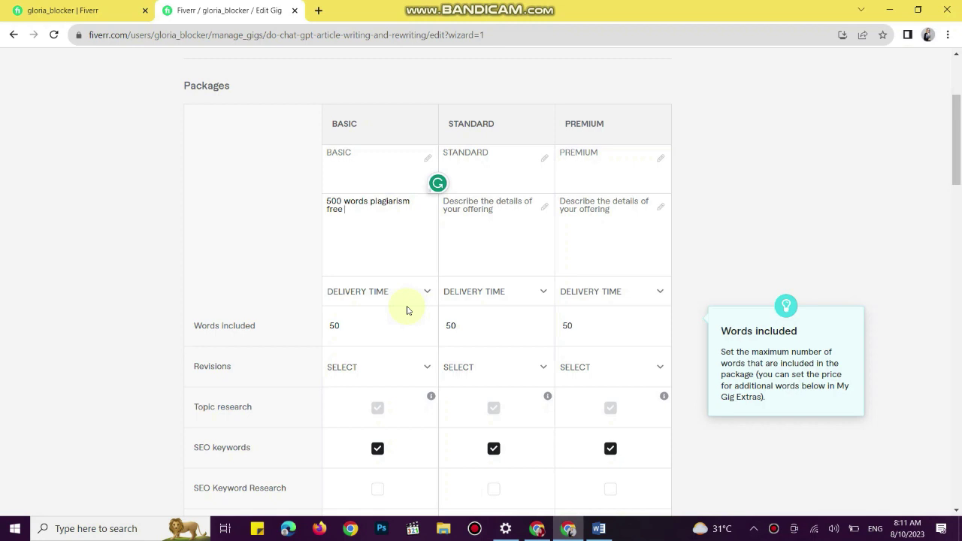
triple_click(377, 209)
key("ctrl+c")
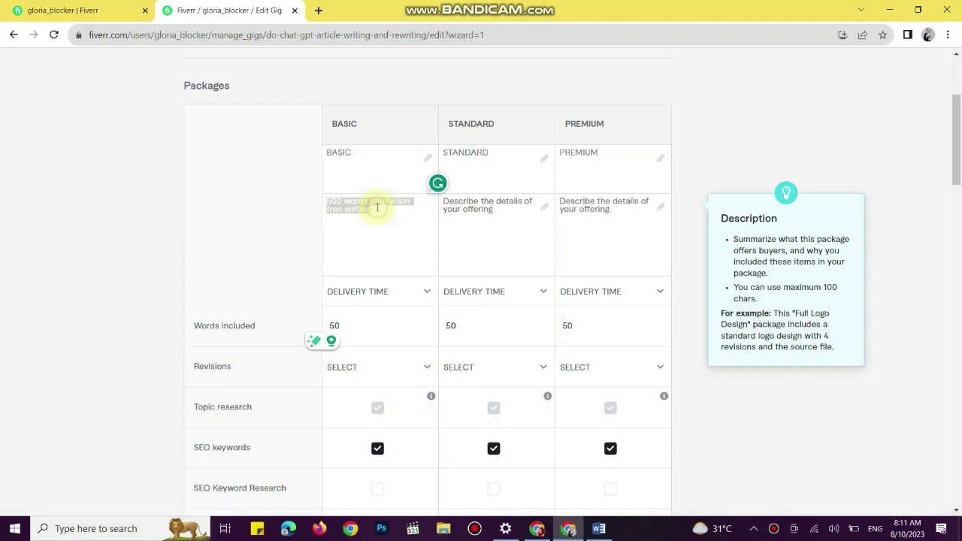
left_click(476, 209)
key("ctrl+v")
left_click(575, 216)
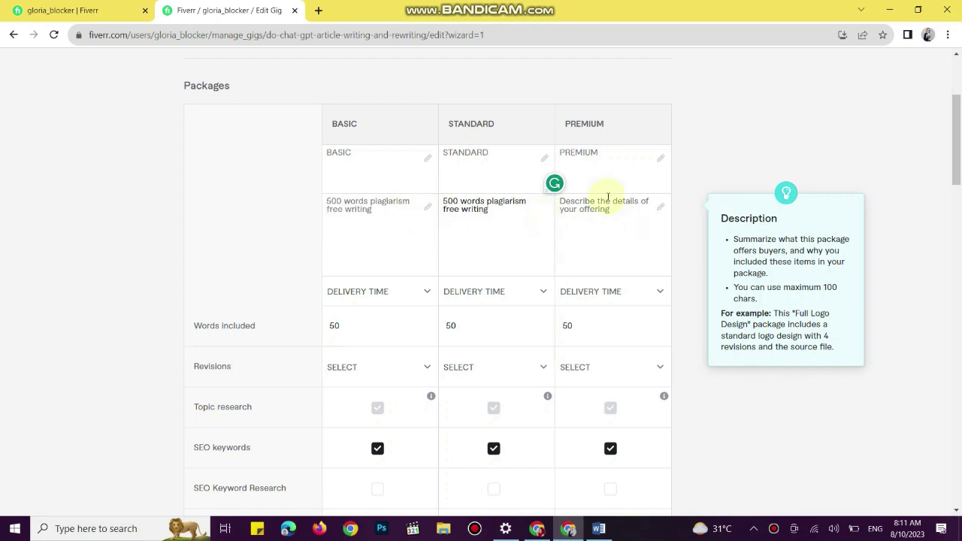
key("ctrl+v")
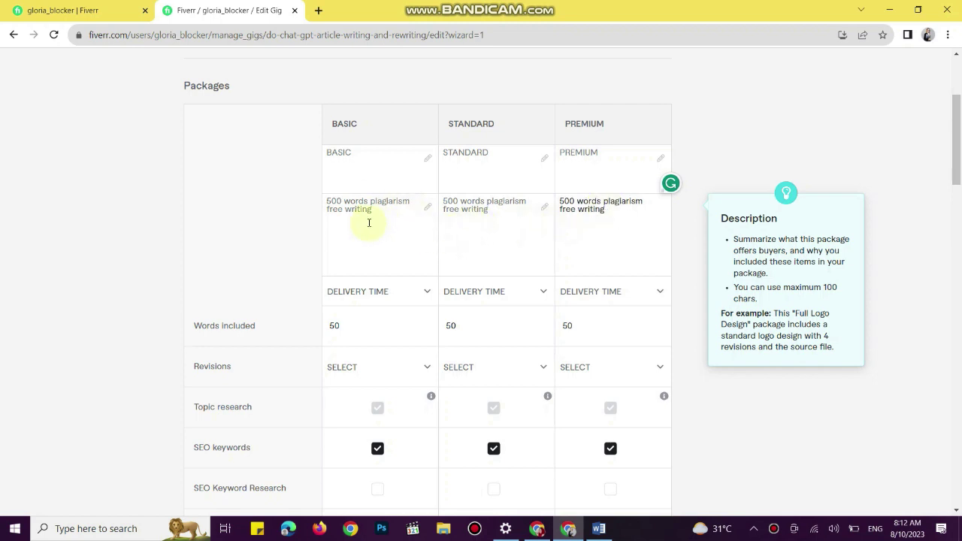
- Set the Basic package's delivery time to 1 day and its words included to 500
mouse_move(374, 297)
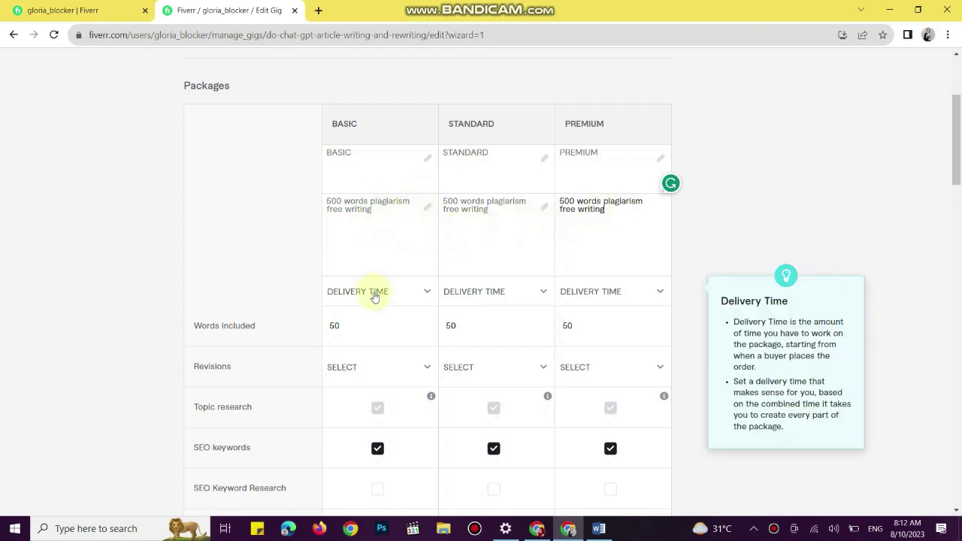
left_click(417, 294)
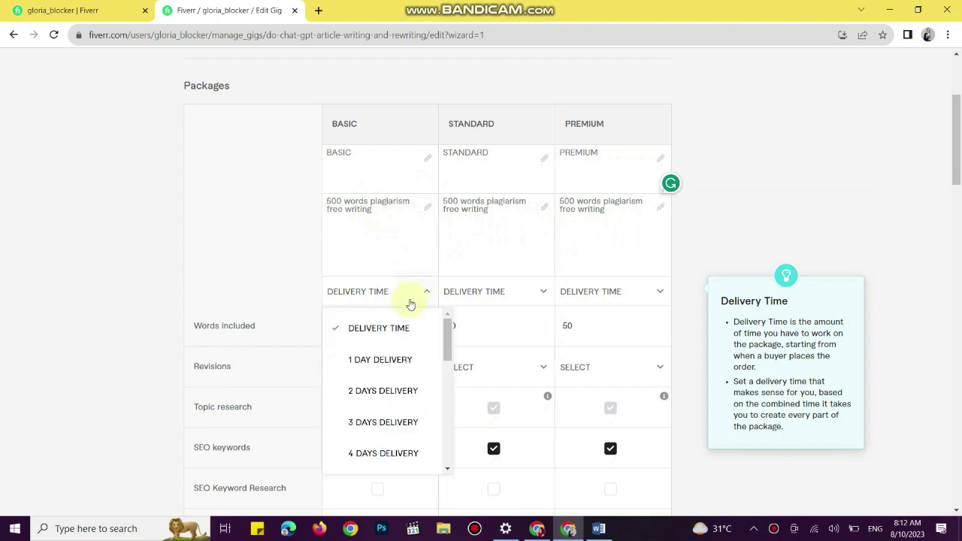
left_click(371, 360)
left_click(368, 326)
- Change the word count in the package descriptions to 1000 words for Standard and 1500 words for Premium
scroll(371, 323, "down", 3)
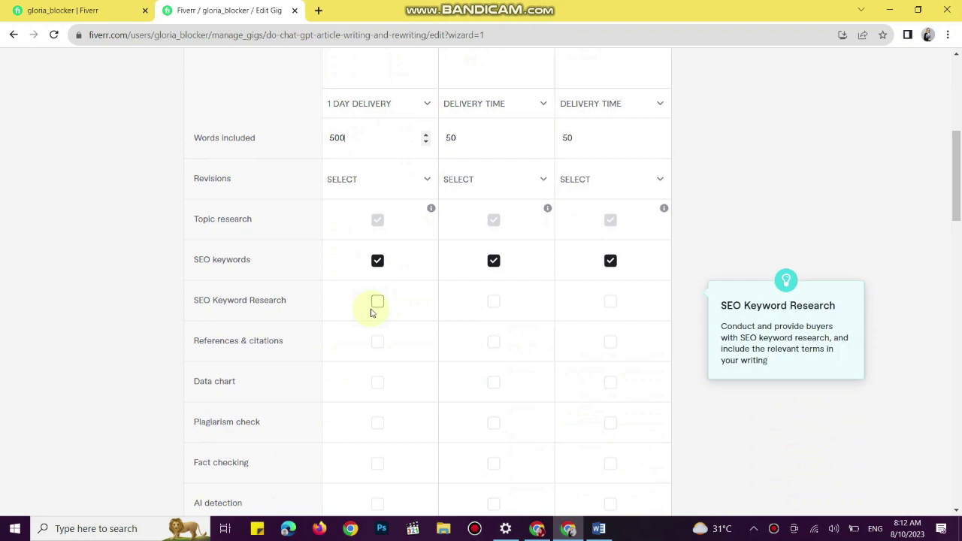
scroll(371, 310, "up", 2)
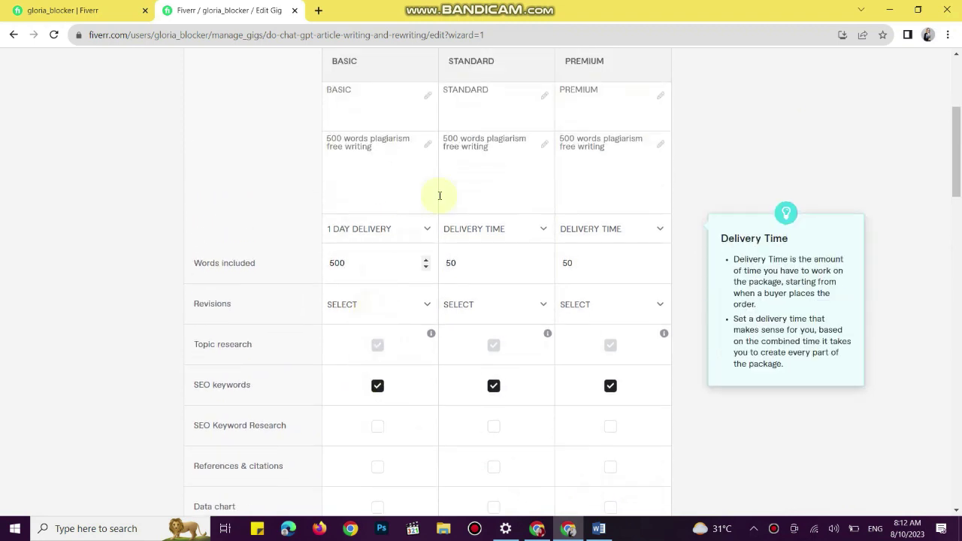
left_click(446, 137)
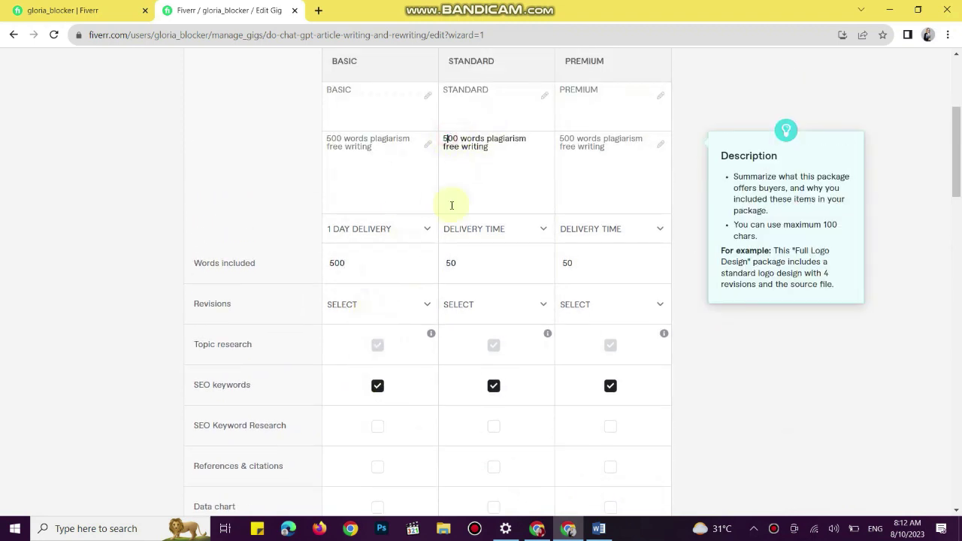
key("BackSpace")
type("10")
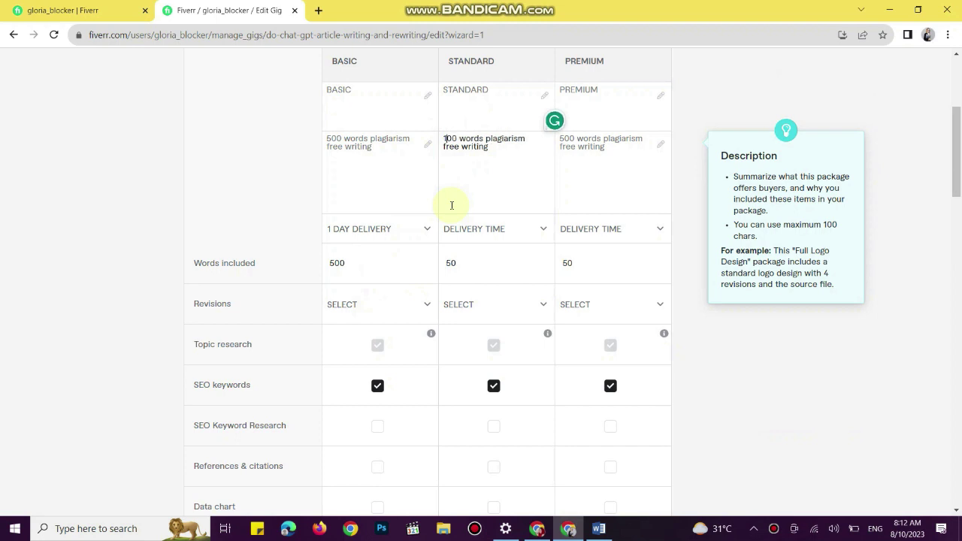
left_click(563, 140)
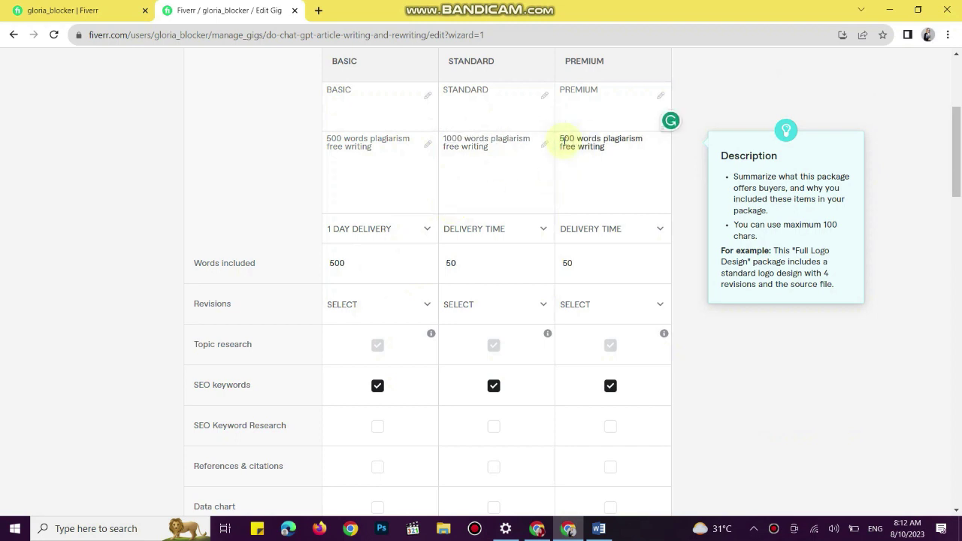
key("BackSpace")
type("15")
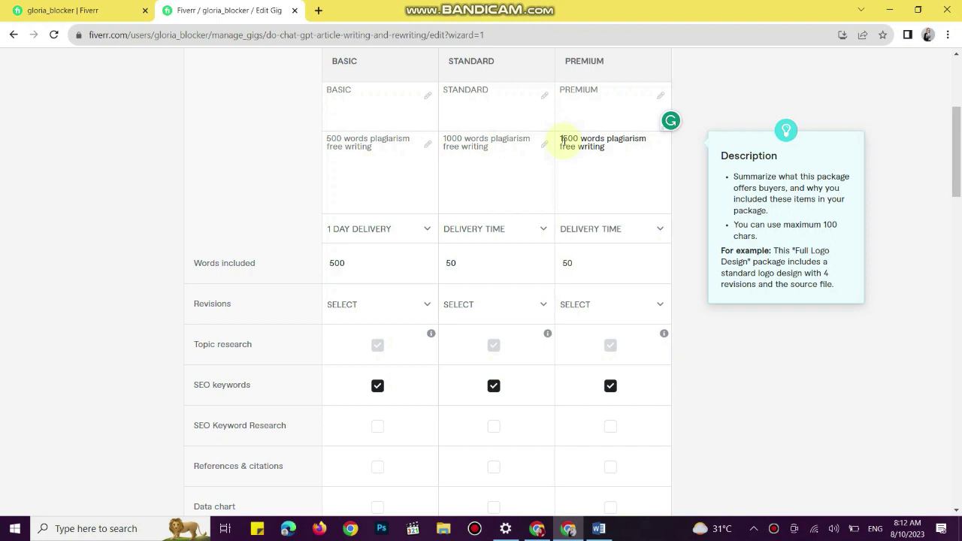
- Set a 1-day delivery for the Standard and Premium packages, with 1000 words included in Standard and 1500 in Premium
left_click(473, 229)
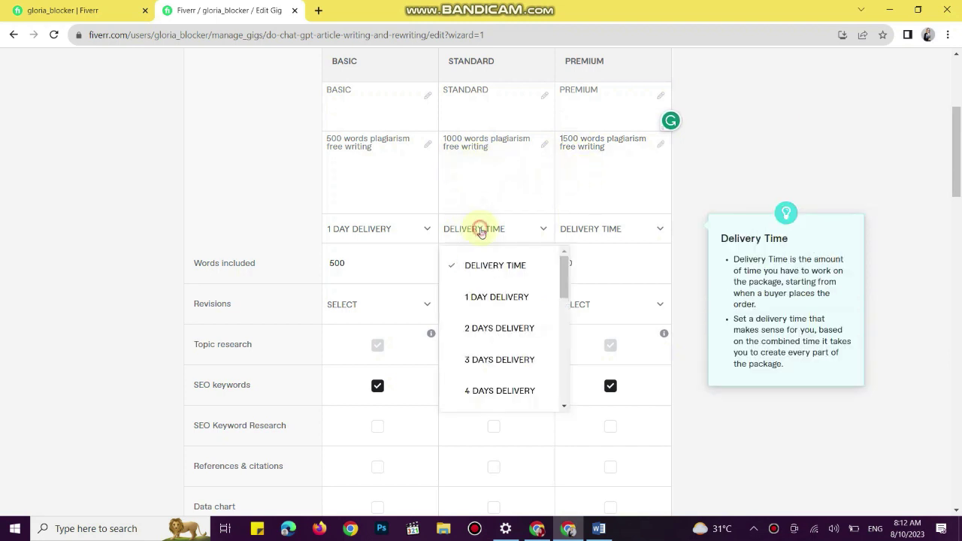
left_click(479, 299)
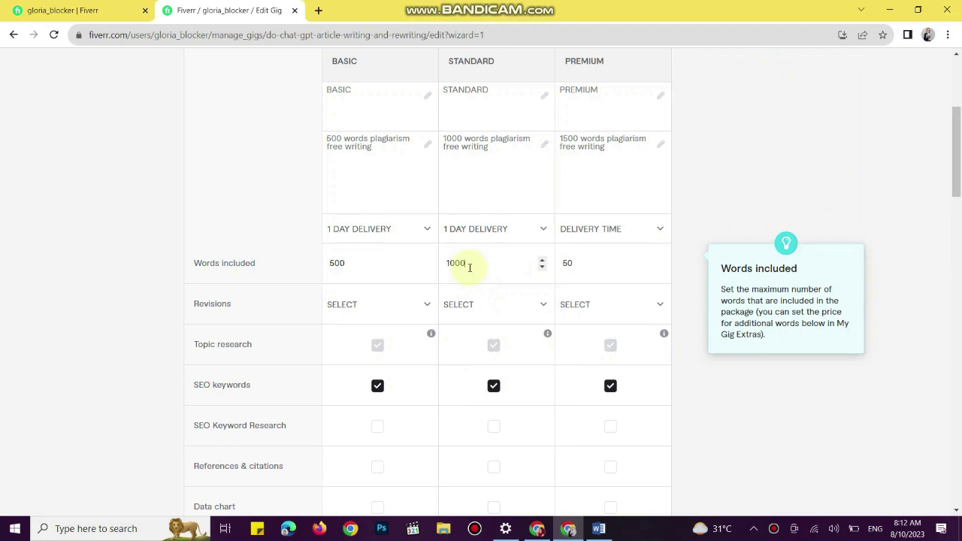
left_click(563, 263)
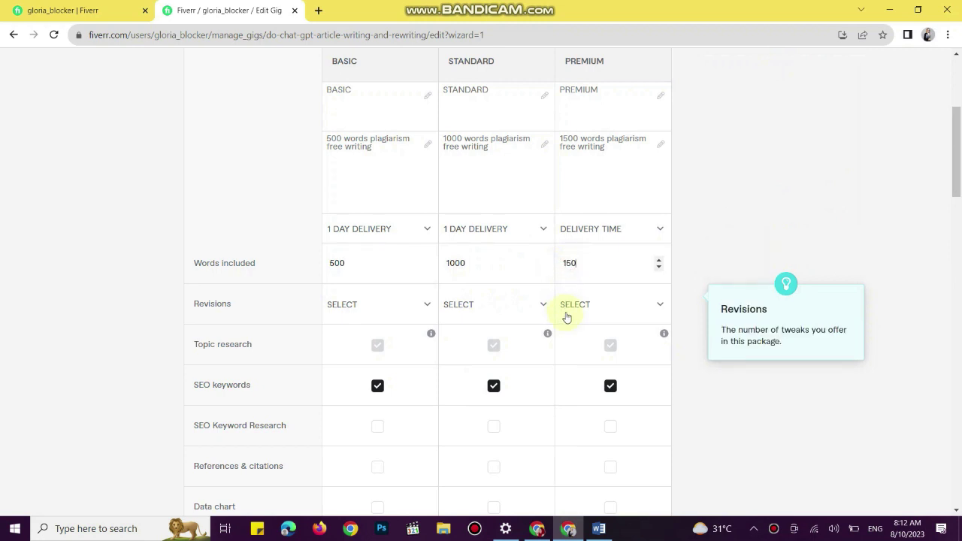
left_click(637, 235)
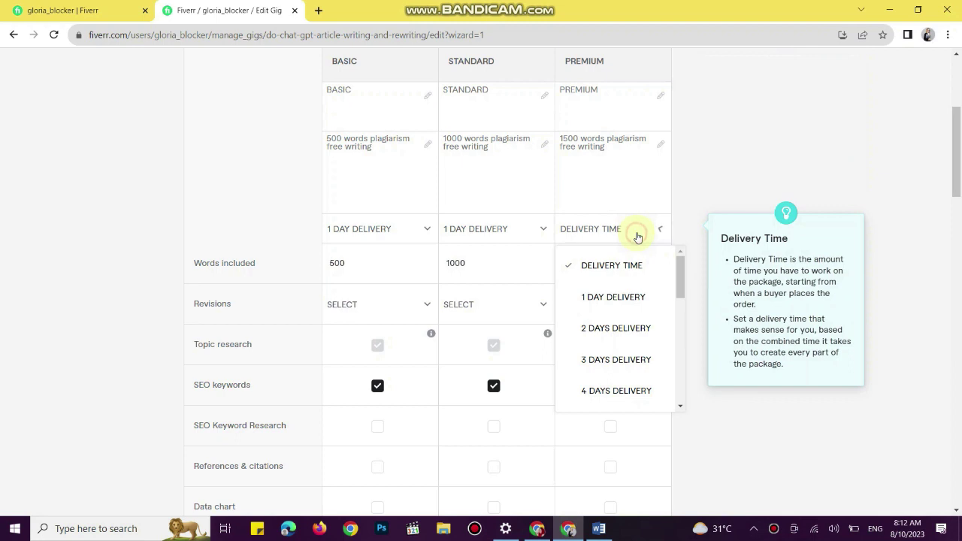
left_click(616, 297)
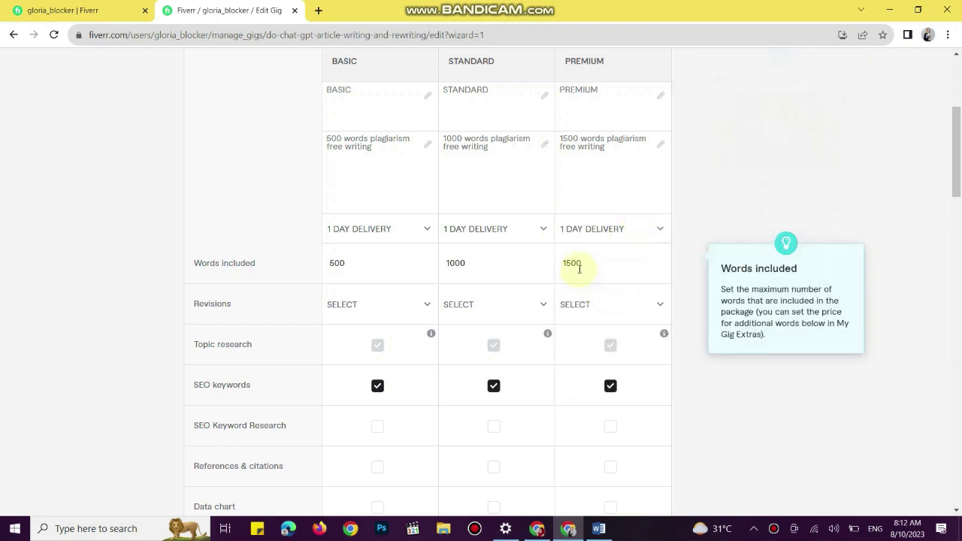
- Include a plagiarism check in the Basic, Standard and Premium packages
scroll(576, 269, "down", 1)
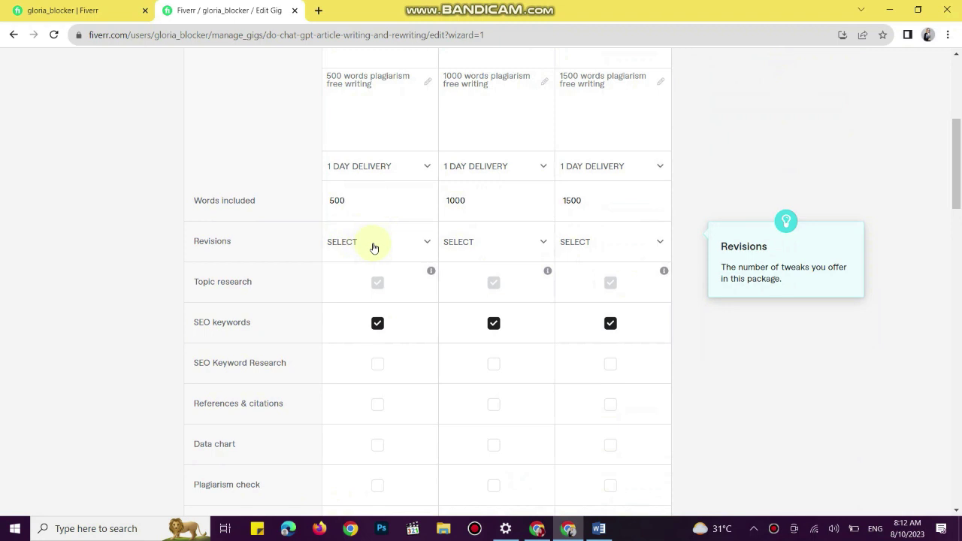
scroll(376, 247, "down", 2)
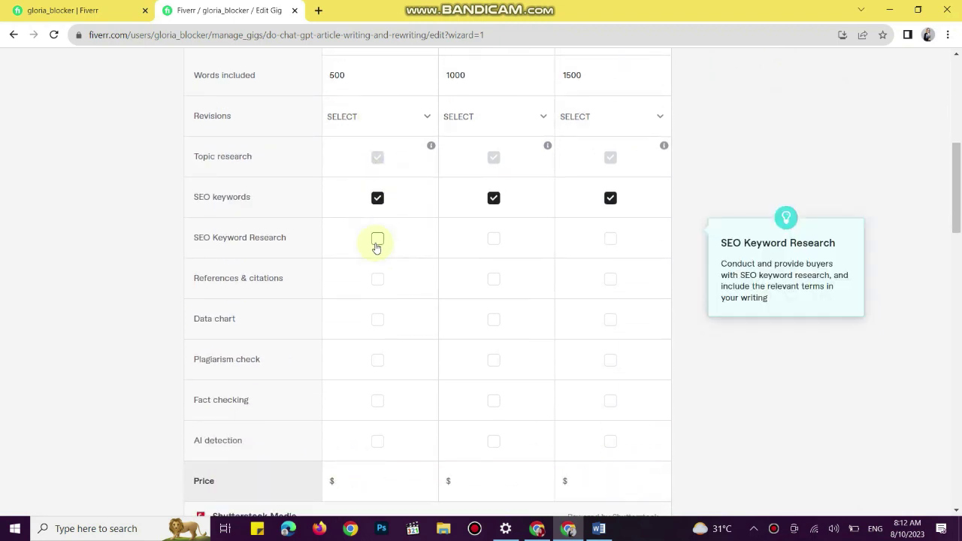
left_click(377, 360)
left_click(491, 361)
left_click(607, 364)
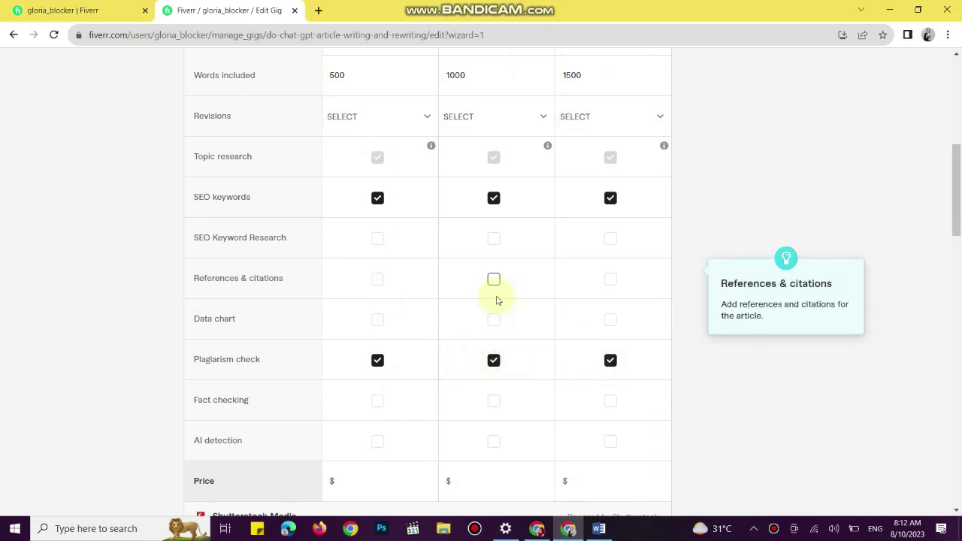
- Disable the extra services Additional words, Extra fast delivery, Additional revision and References & citations, and try to save the pricing
scroll(496, 300, "down", 4)
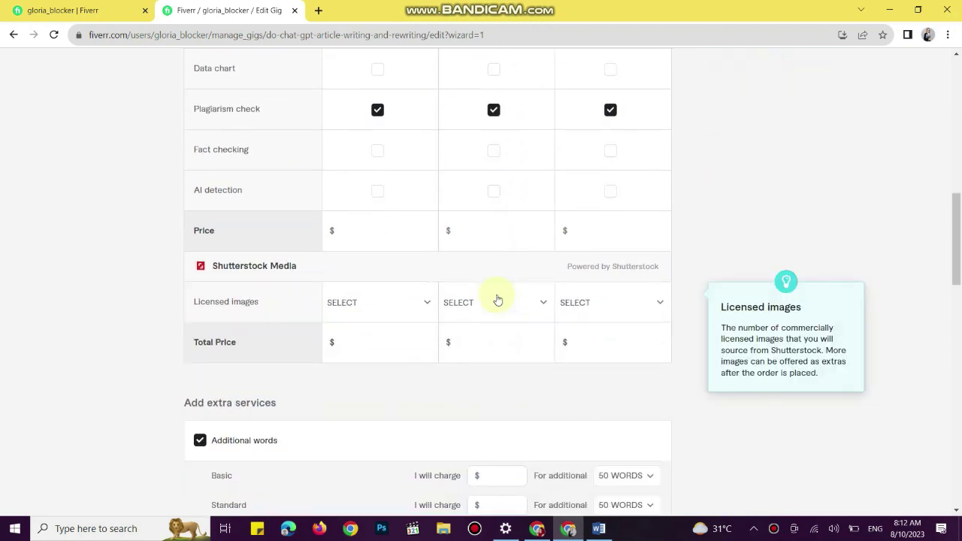
scroll(498, 300, "down", 2)
scroll(496, 298, "down", 3)
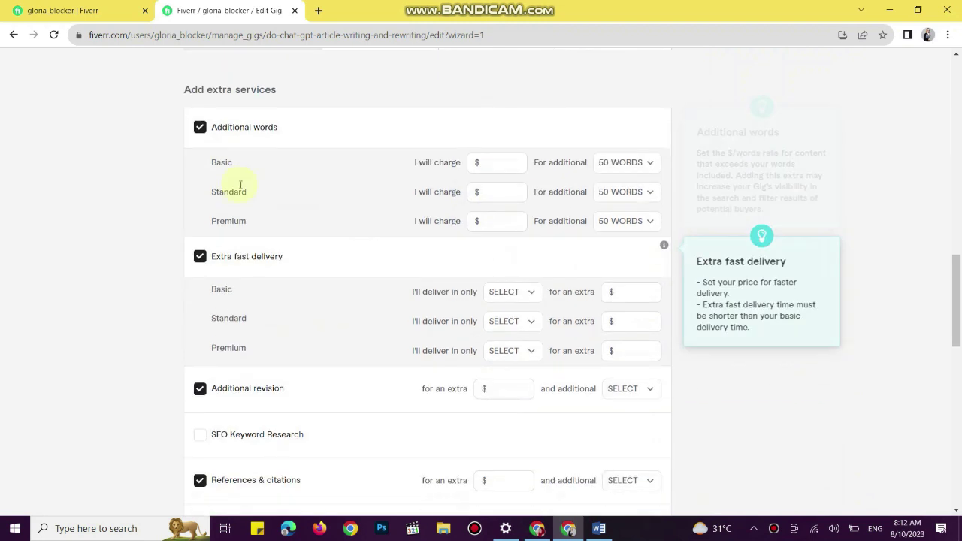
left_click(198, 127)
left_click(200, 167)
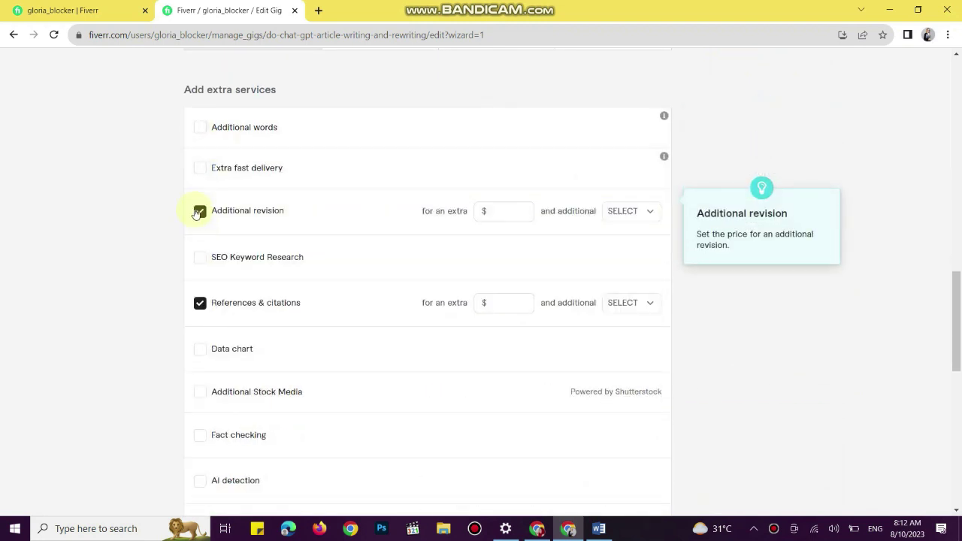
left_click(198, 212)
left_click(199, 302)
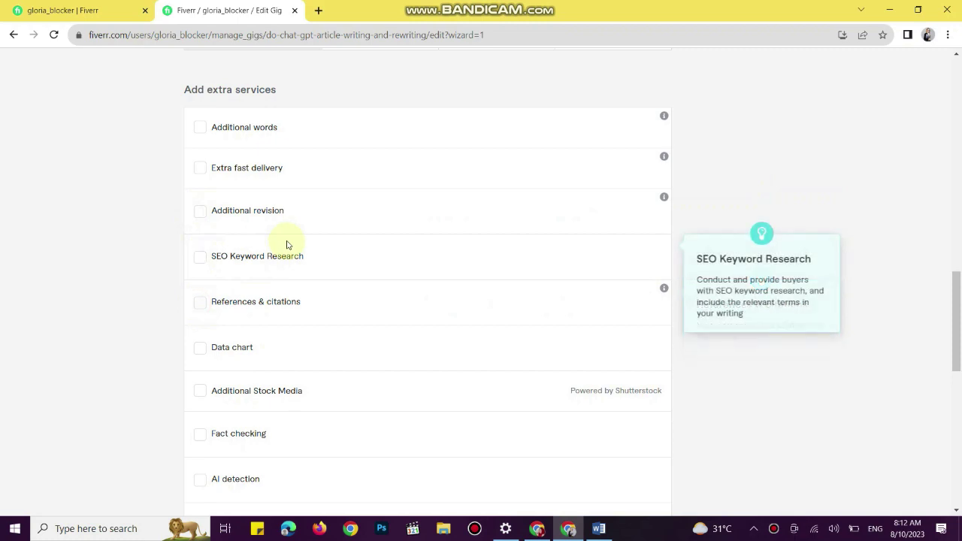
scroll(286, 243, "down", 3)
left_click(651, 341)
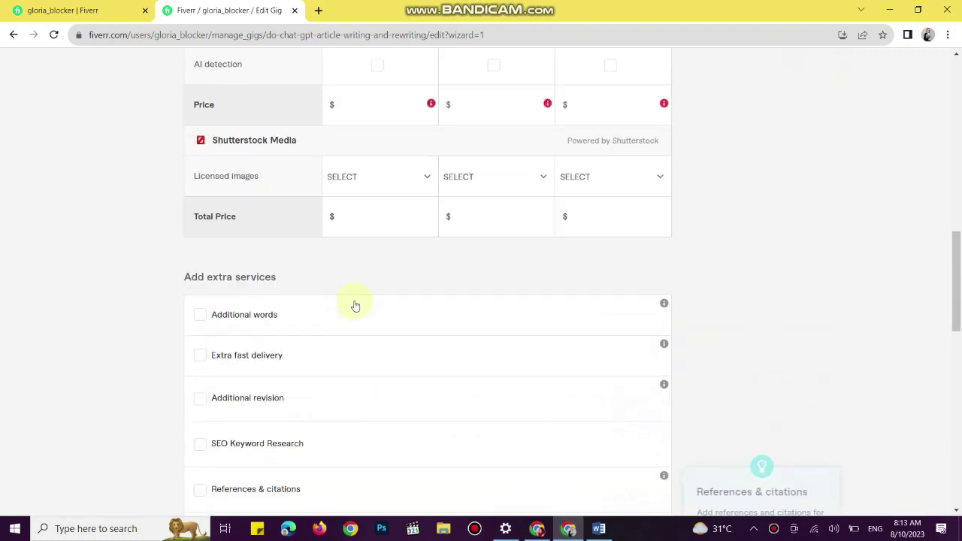
- Price the Basic package at $5, Standard at $10 and Premium at $15, and save the pricing to continue
left_click(343, 283)
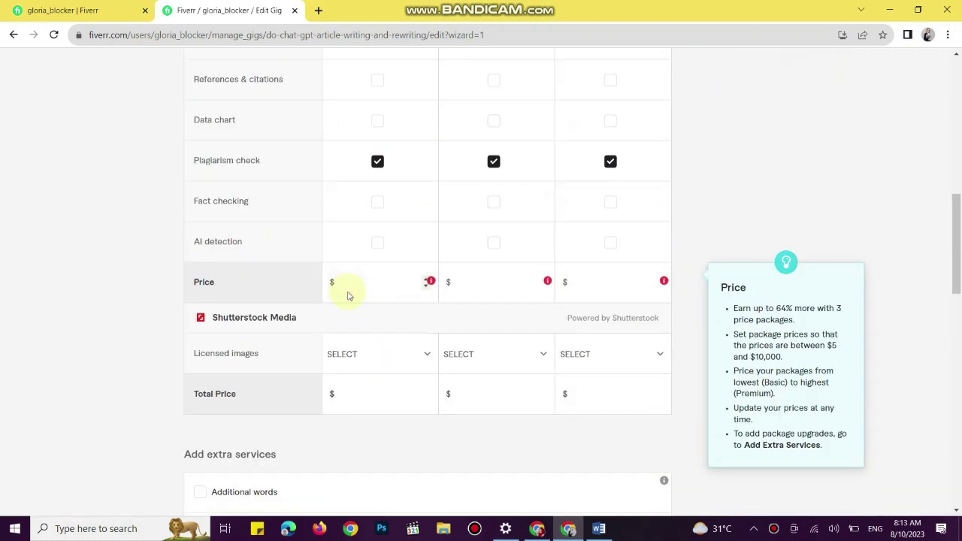
type("5")
key("Tab")
type("10")
key("Tab")
type("15")
scroll(348, 295, "down", 12)
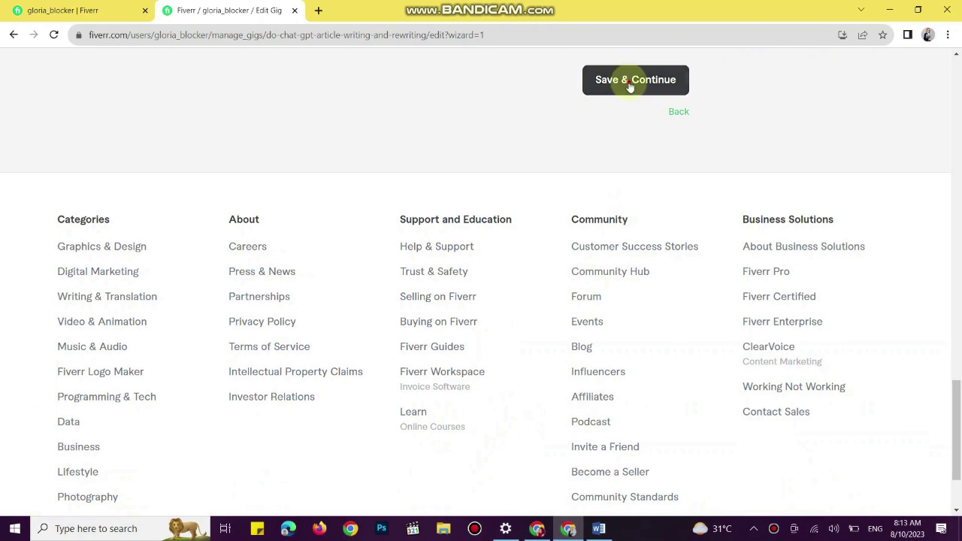
left_click(629, 87)
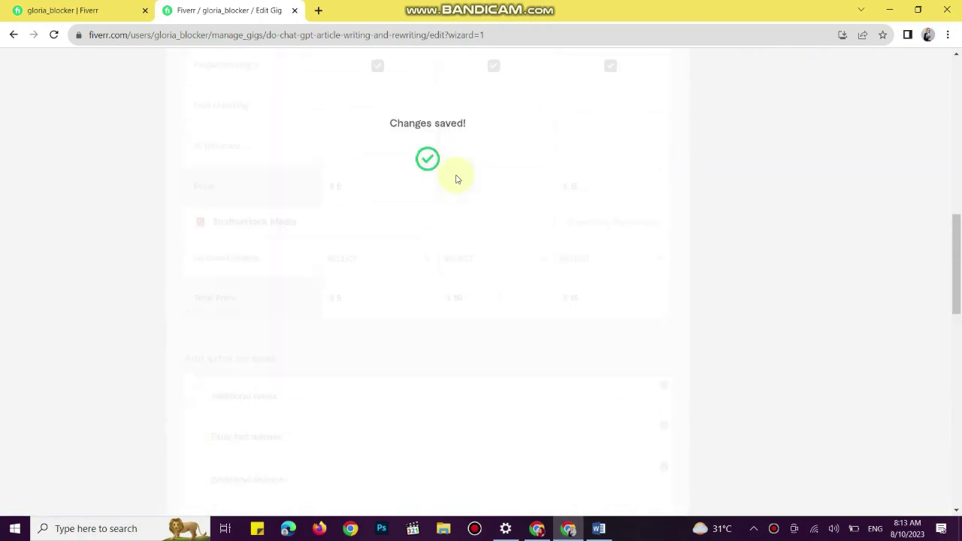
- Go to the empty gig description, switch to Word and copy the entire "Welcome to my gig" text
scroll(454, 178, "up", 5)
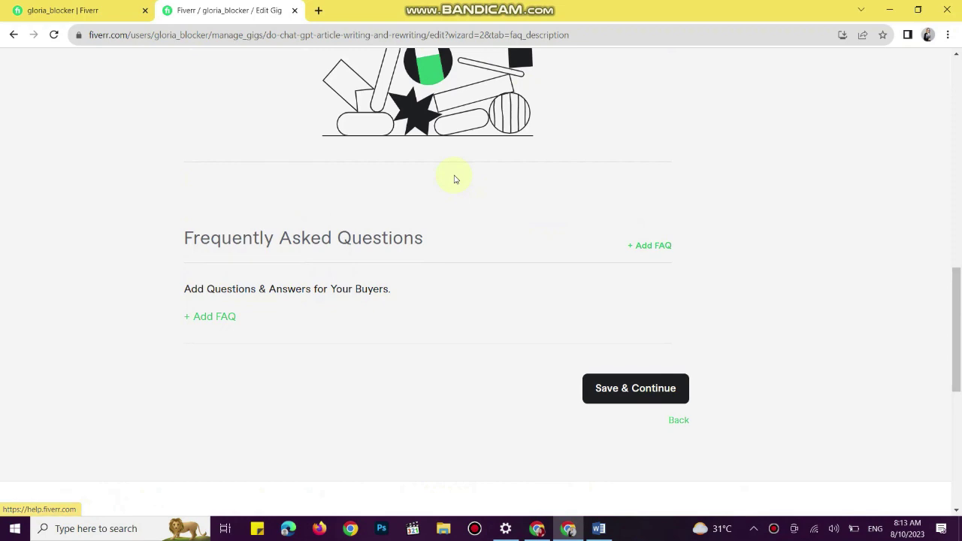
scroll(454, 178, "up", 5)
scroll(454, 178, "down", 5)
scroll(454, 179, "up", 10)
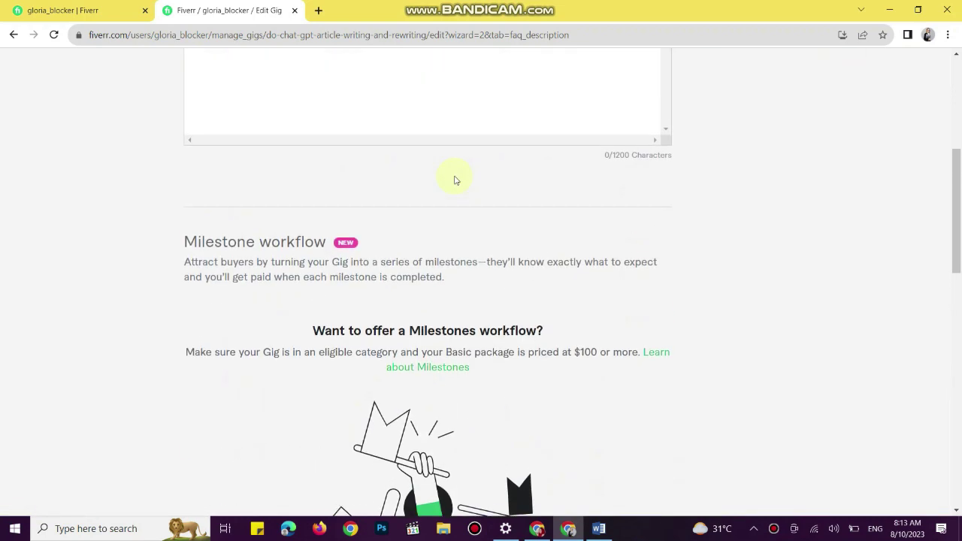
scroll(287, 386, "down", 2)
left_click(281, 298)
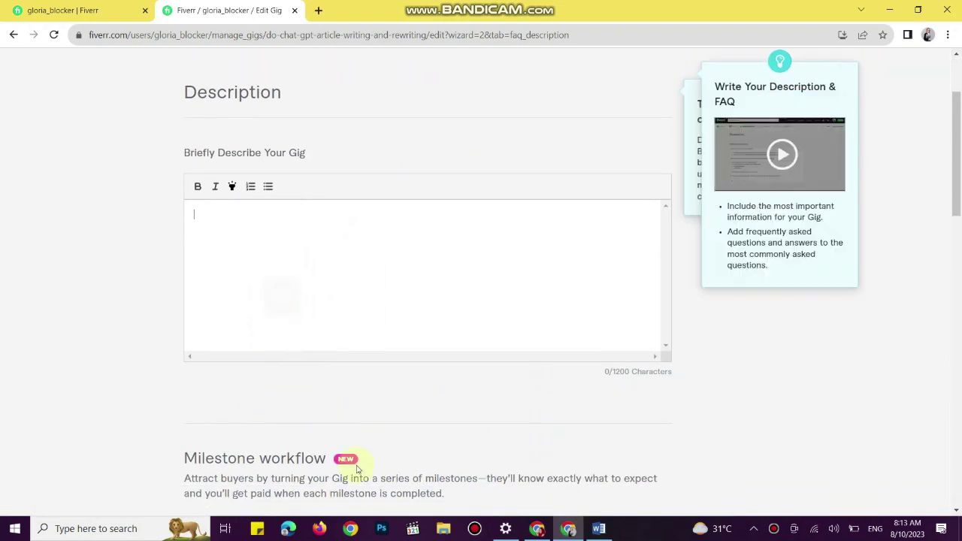
left_click(599, 529)
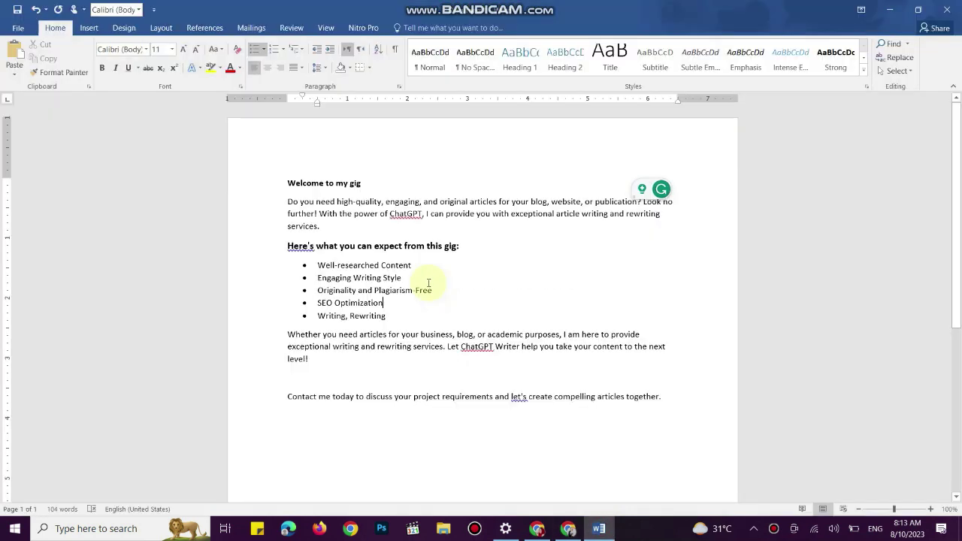
key("ctrl+a")
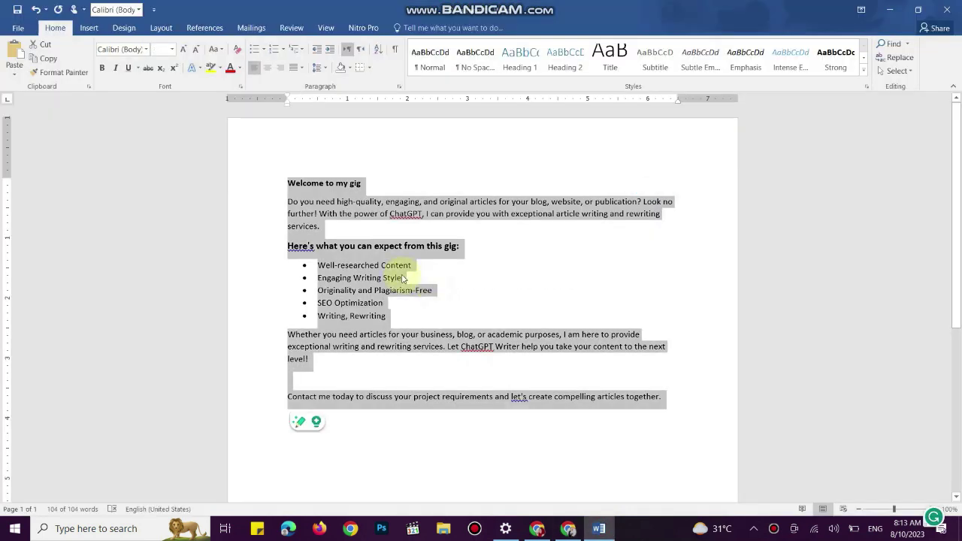
- Switch back to the Fiverr gig, paste the copied text as its description, and save to continue to the requirements
left_click(568, 529)
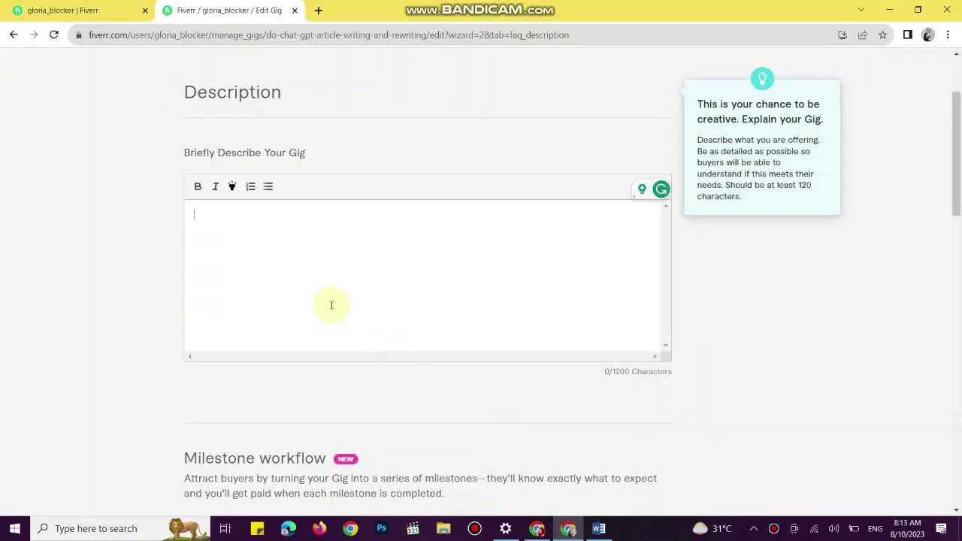
left_click(332, 288)
key("ctrl+v")
scroll(336, 285, "up", 5)
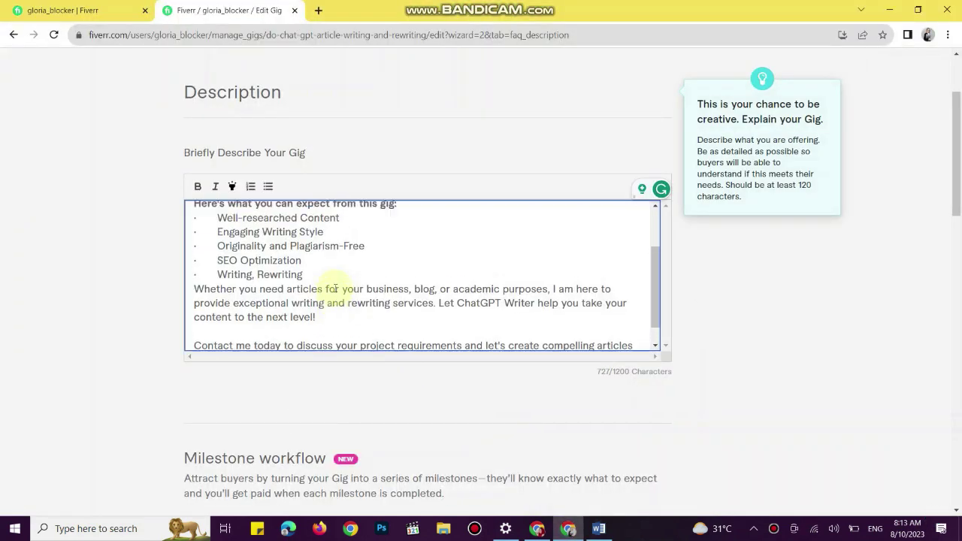
scroll(336, 288, "down", 5)
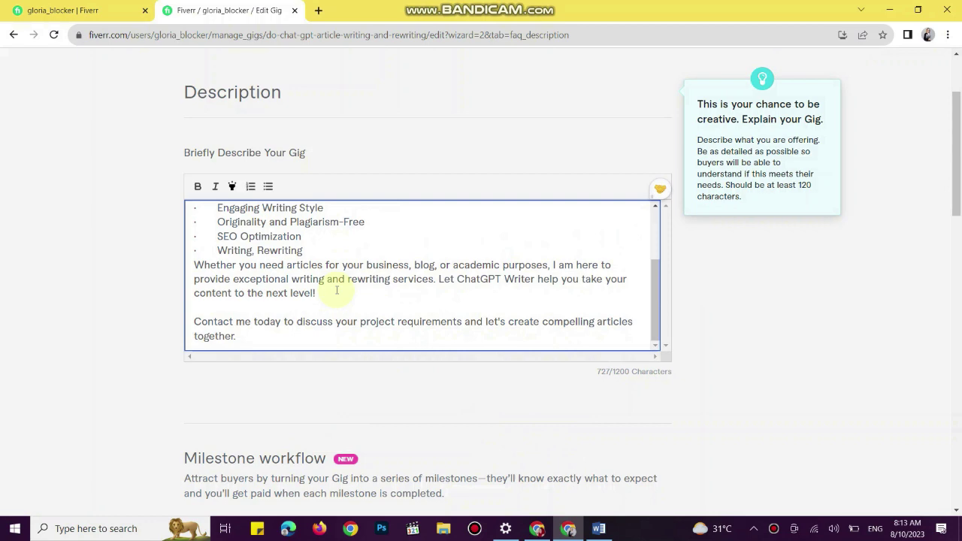
scroll(335, 371, "down", 3)
scroll(335, 371, "down", 5)
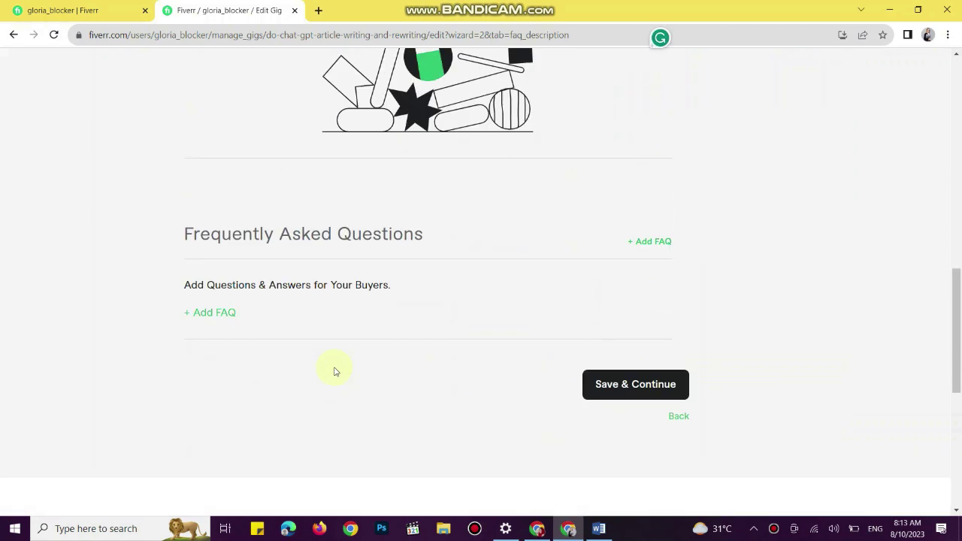
left_click(627, 365)
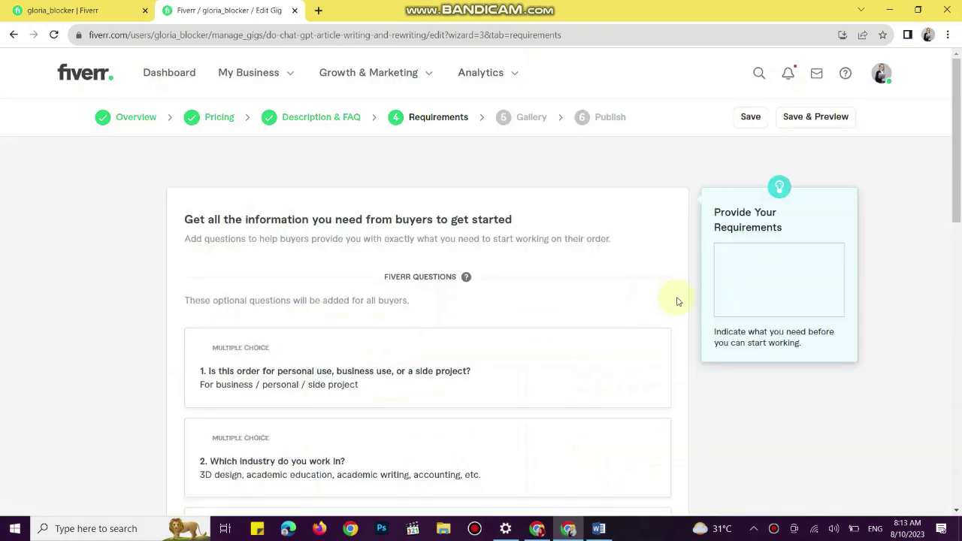
- Start a new custom buyer question below the general Fiverr questions
scroll(376, 280, "down", 5)
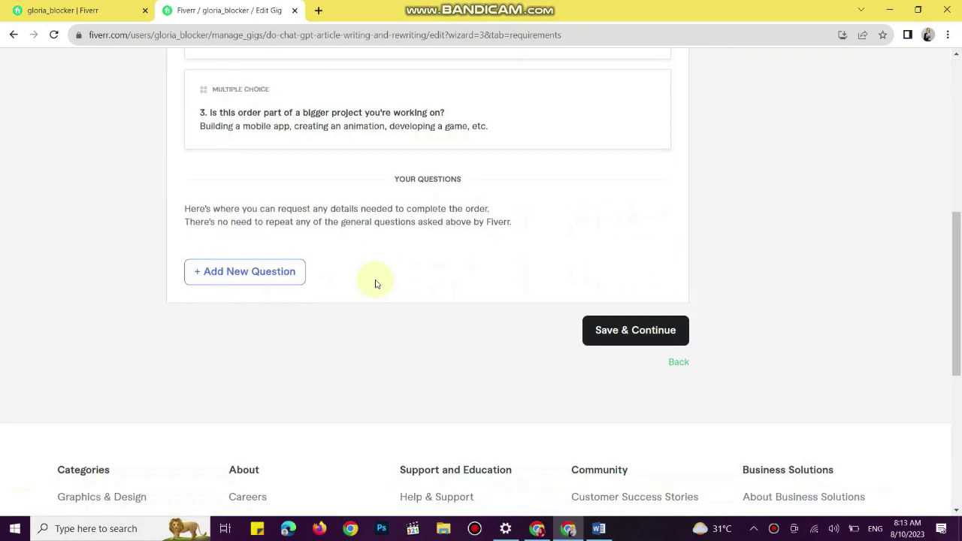
scroll(264, 269, "up", 1)
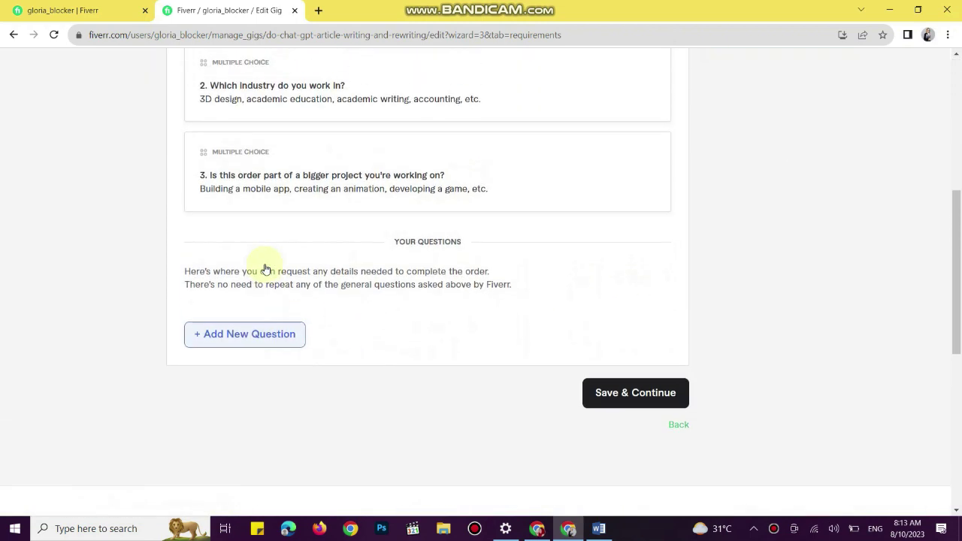
left_click(241, 335)
scroll(321, 339, "down", 2)
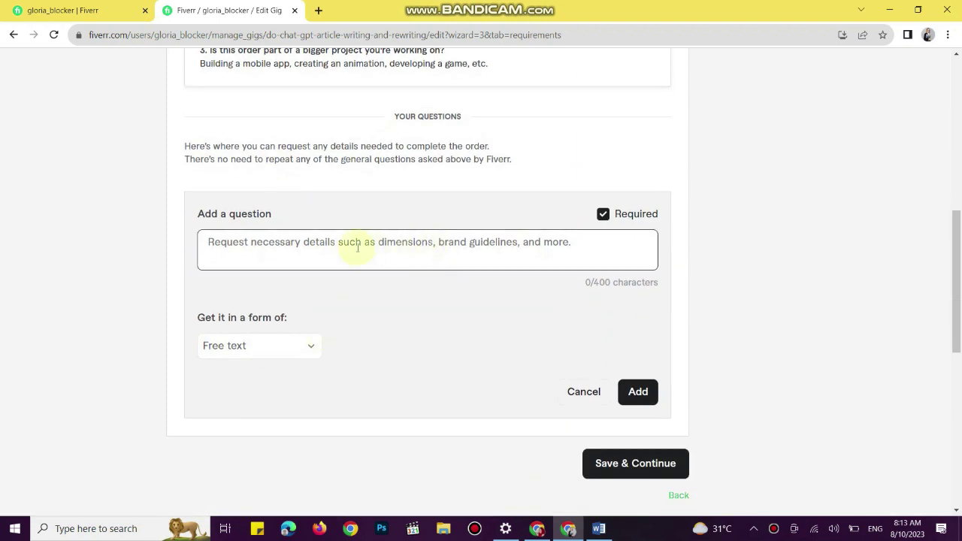
left_click(359, 246)
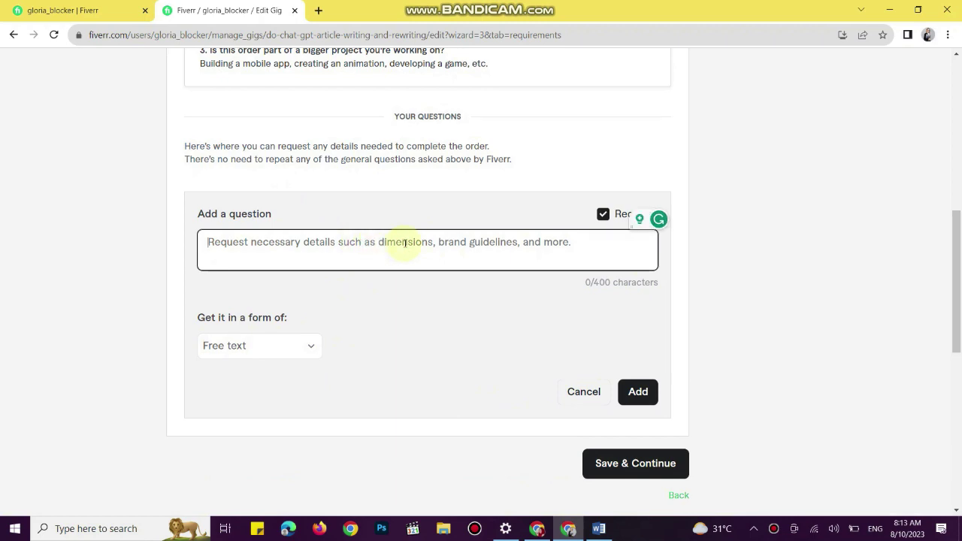
- Copy the text of Fiverr's first general question, "Is this order for personal use, business use, or a side project?"
scroll(429, 249, "up", 6)
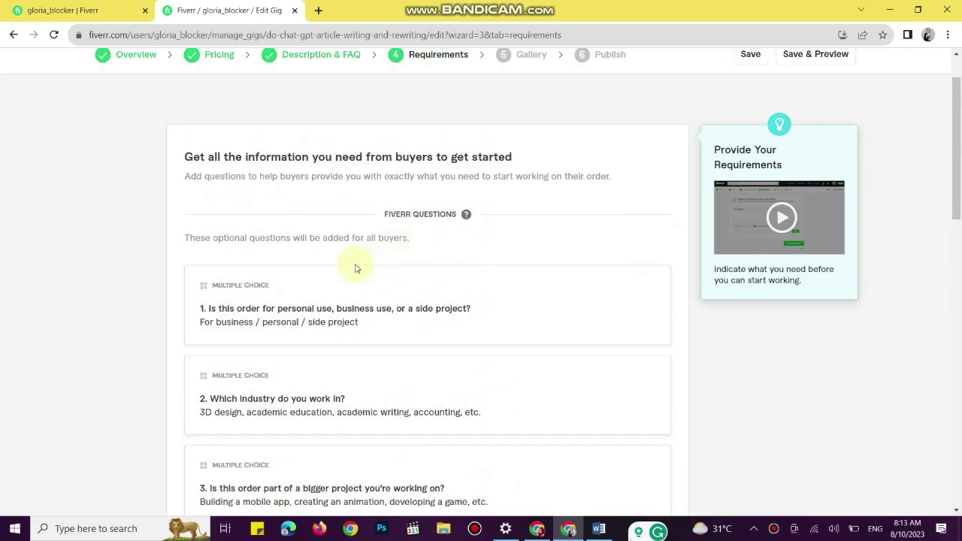
scroll(356, 267, "down", 5)
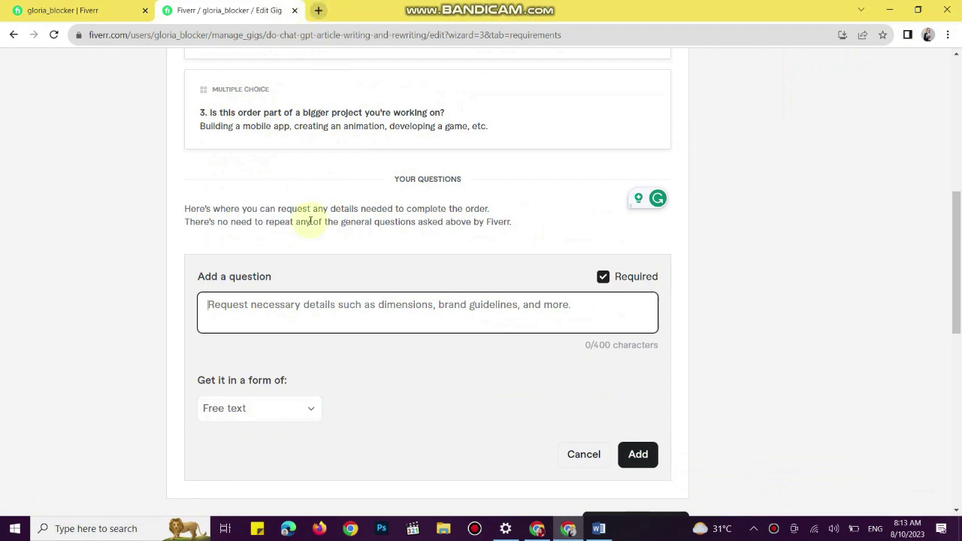
scroll(297, 267, "up", 5)
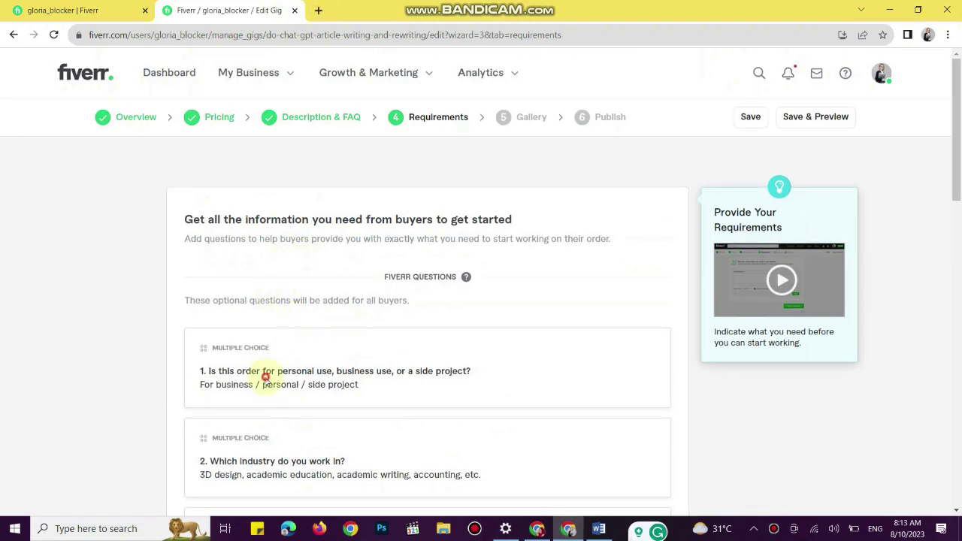
left_click_drag(209, 374, 476, 374)
key("ctrl+c")
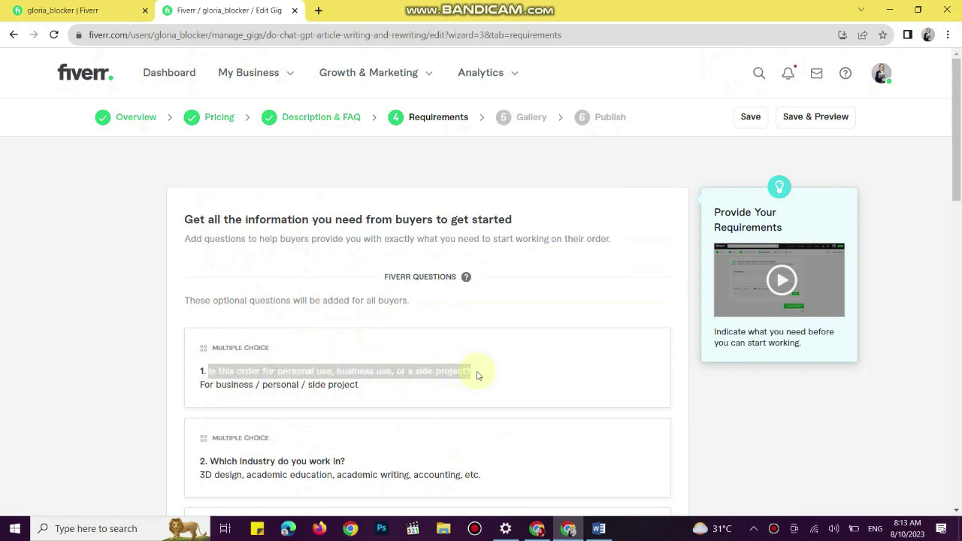
- Add the copied text as a required free-text buyer question, then save and continue to the gallery, dismissing the image guidelines
scroll(483, 365, "down", 10)
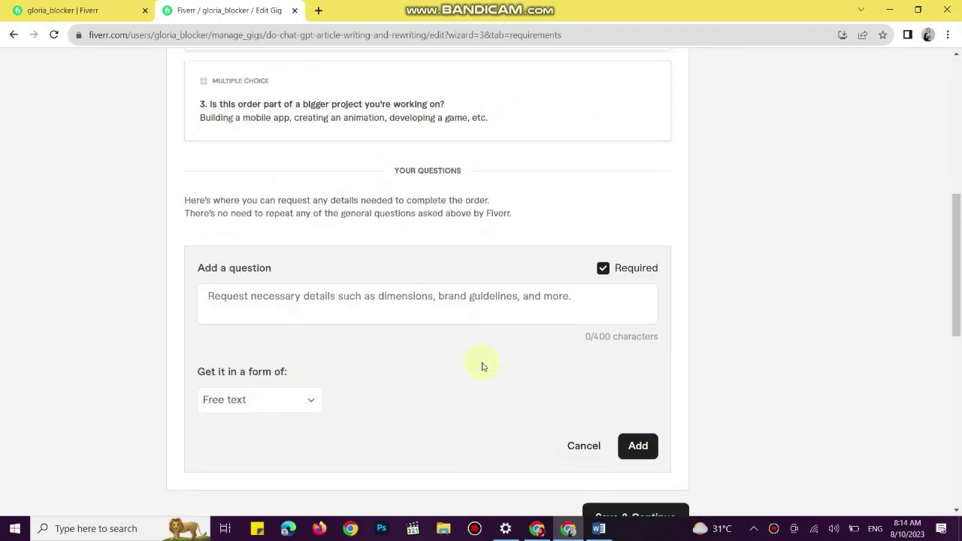
scroll(451, 338, "up", 4)
left_click(395, 310)
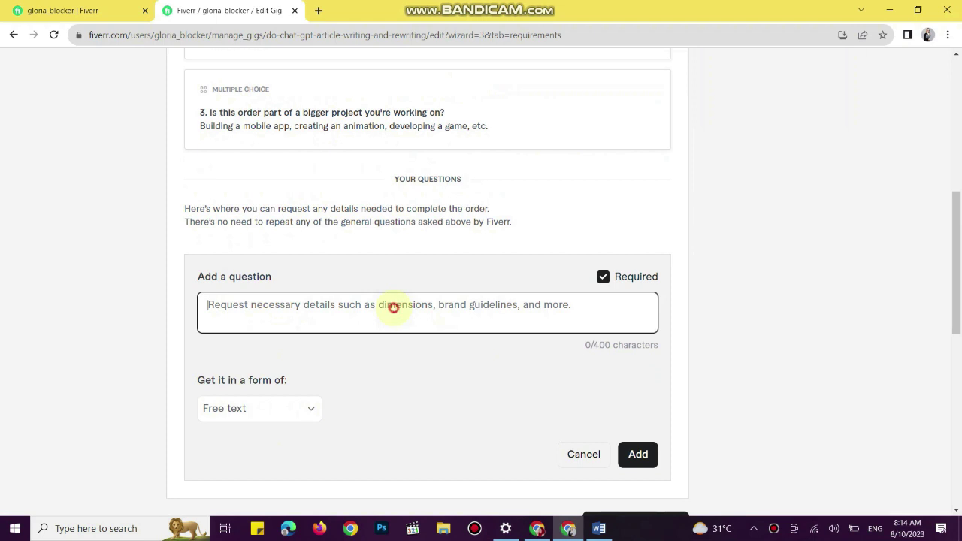
key("ctrl+v")
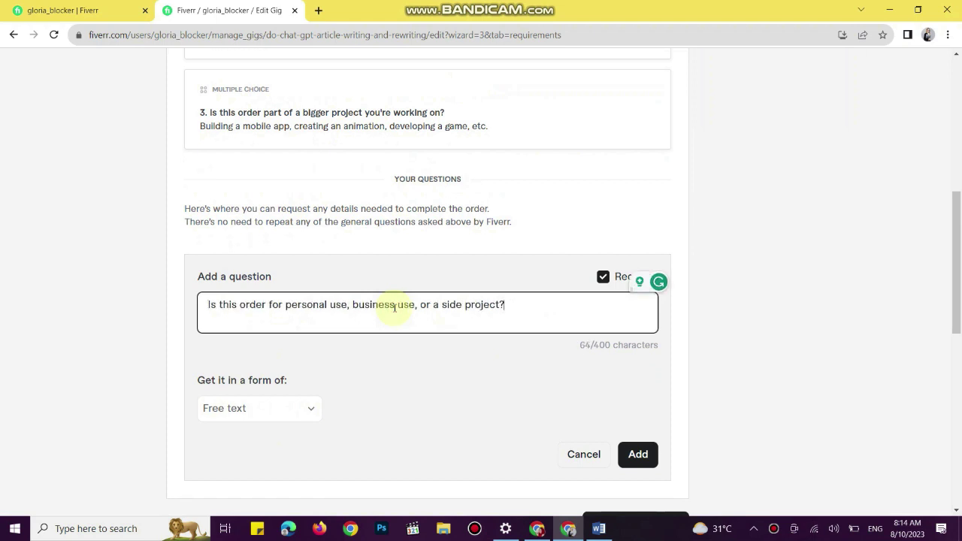
left_click(636, 454)
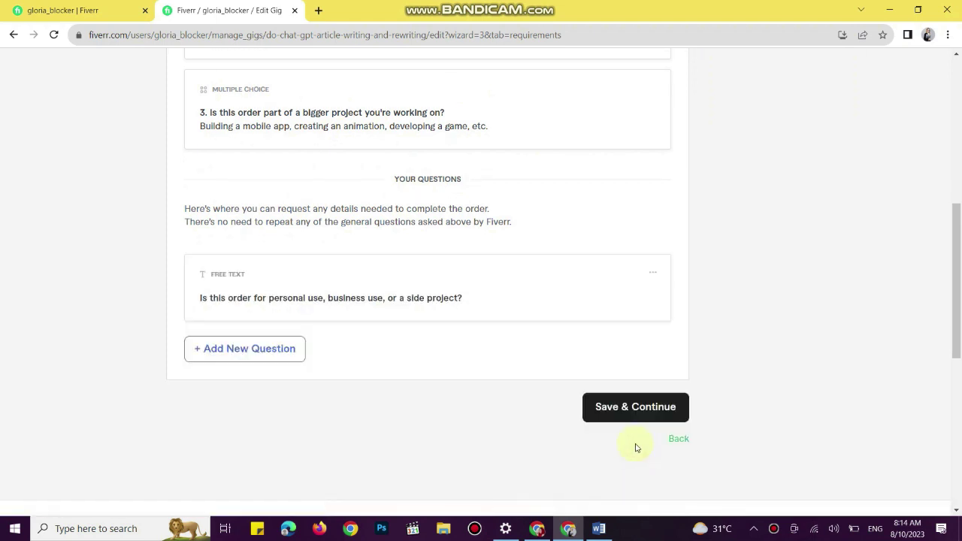
left_click(623, 414)
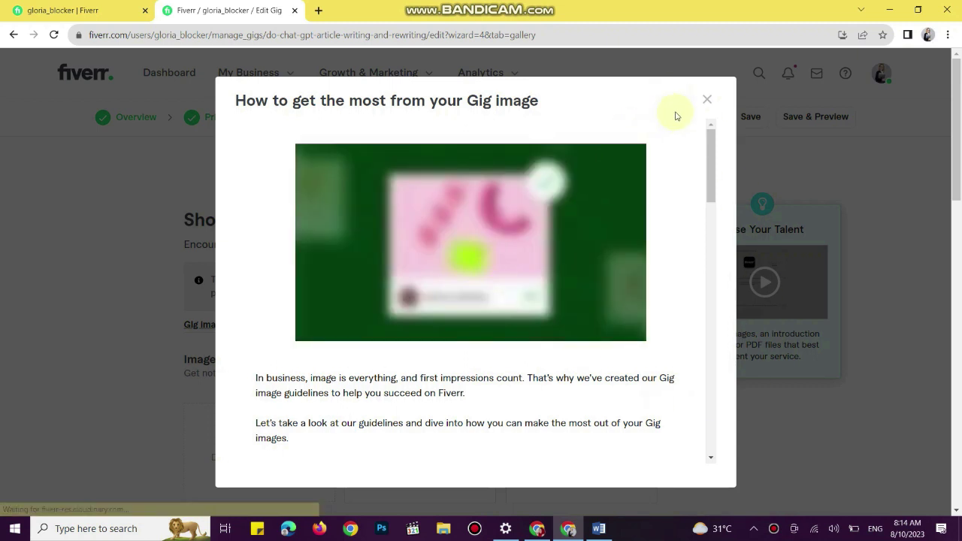
left_click(708, 100)
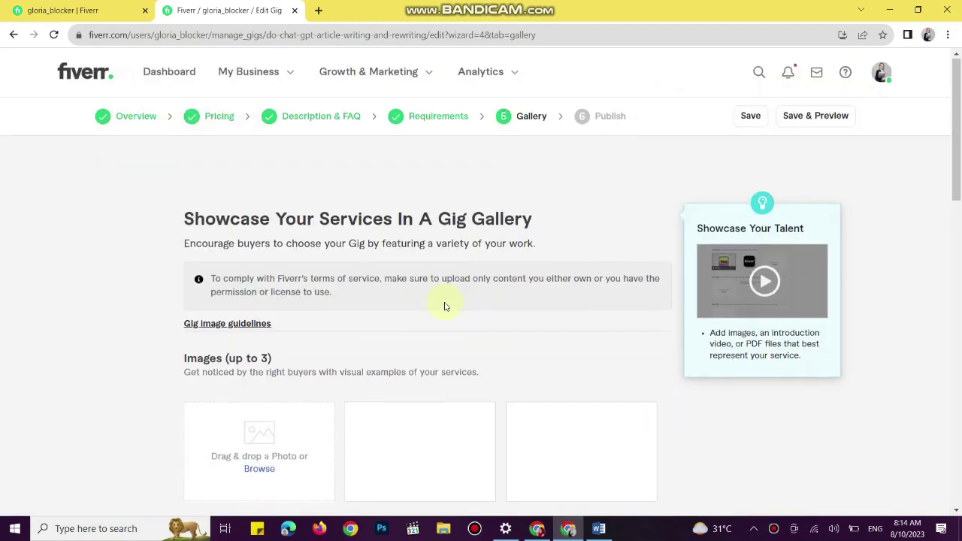
- Start adding the first gallery image and browse to the Fiverr Thumbnails folder inside Thumbnails on the Work (D:) drive
scroll(445, 306, "down", 2)
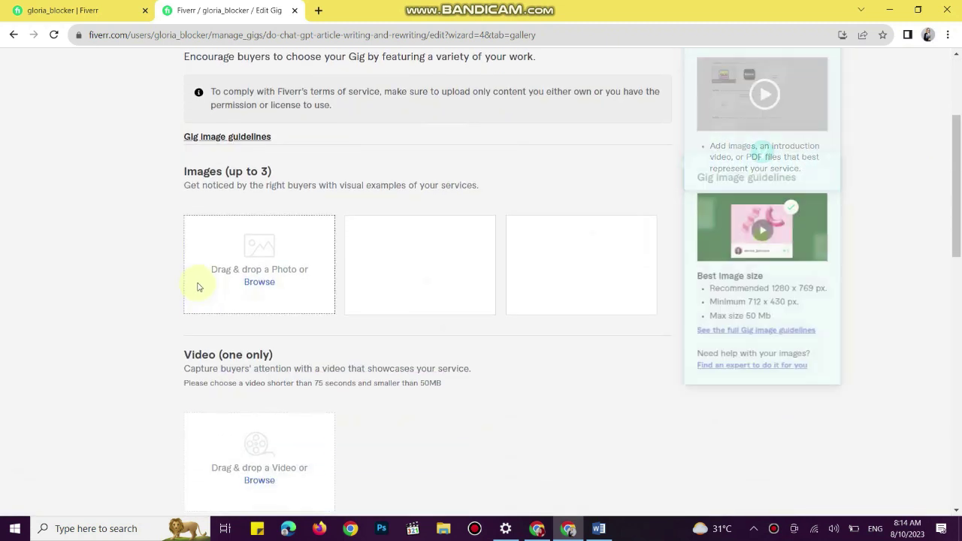
left_click(258, 290)
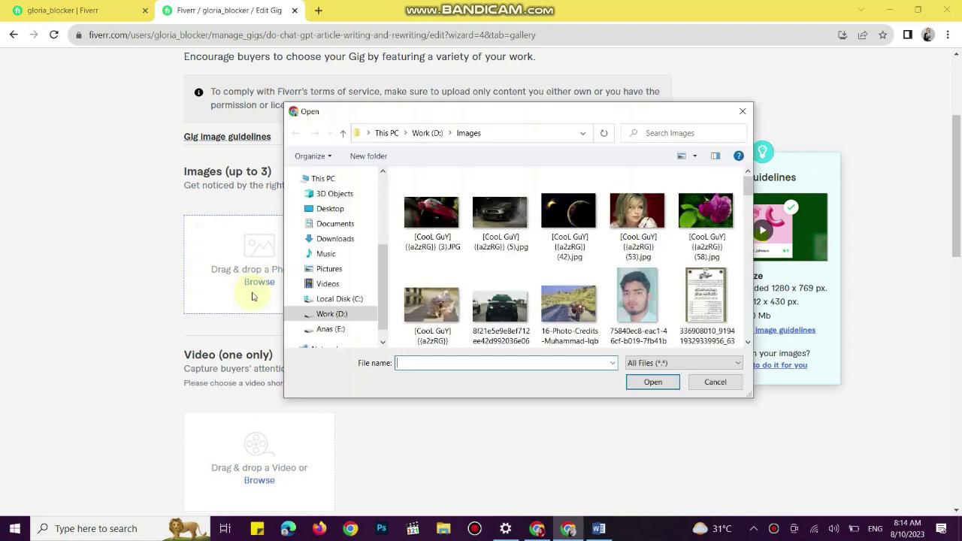
scroll(484, 282, "down", 5)
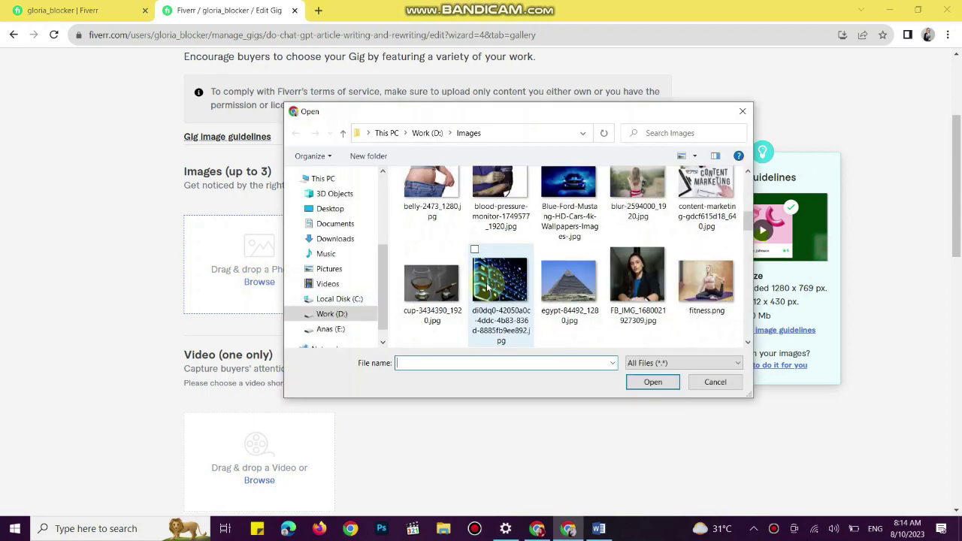
scroll(486, 287, "down", 3)
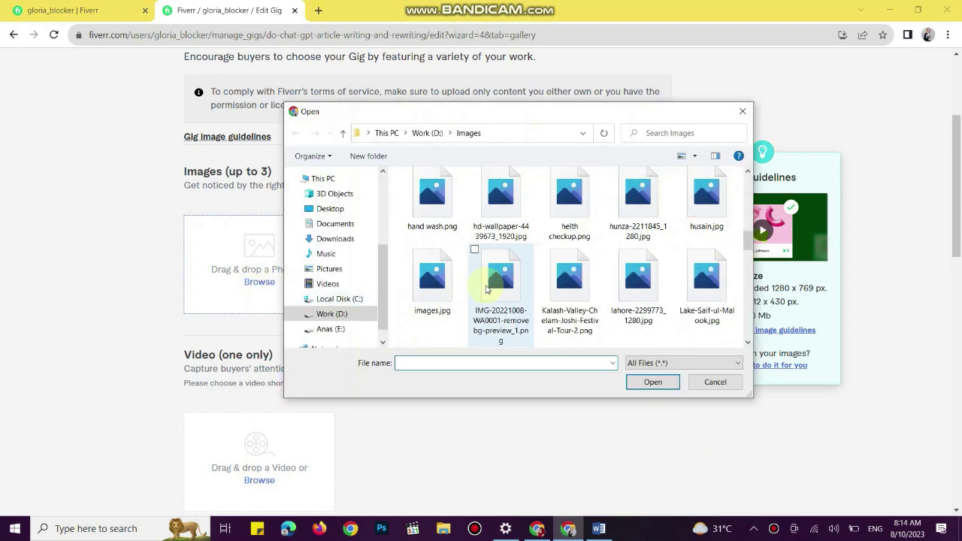
left_click(327, 315)
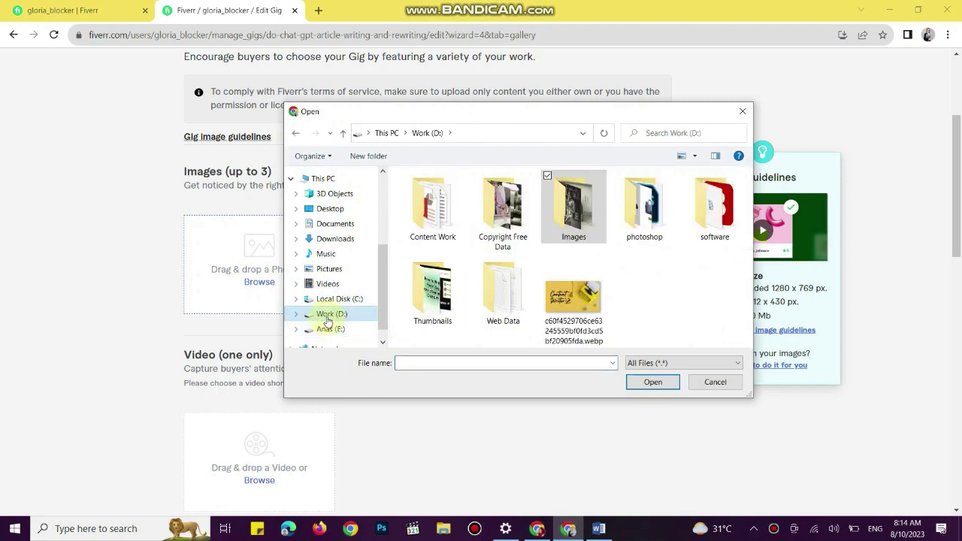
left_click(433, 308)
double_click(433, 308)
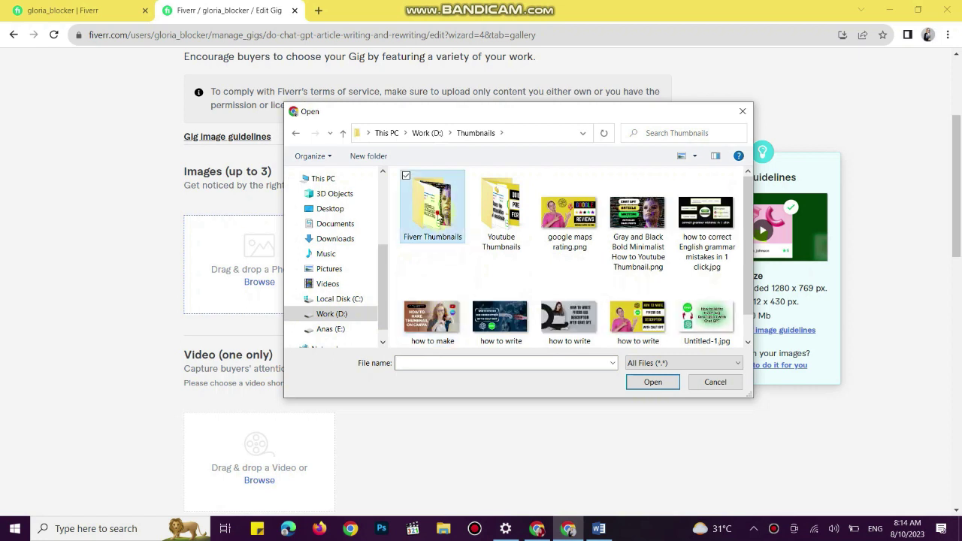
double_click(453, 226)
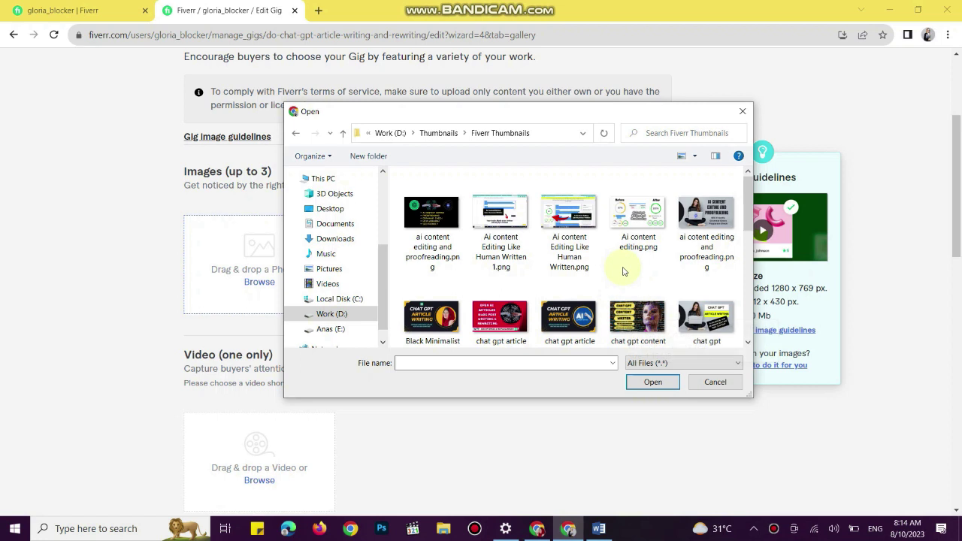
- Upload "chat gpt article writing.png" as the first gig image, and save to continue to publishing
scroll(622, 271, "down", 1)
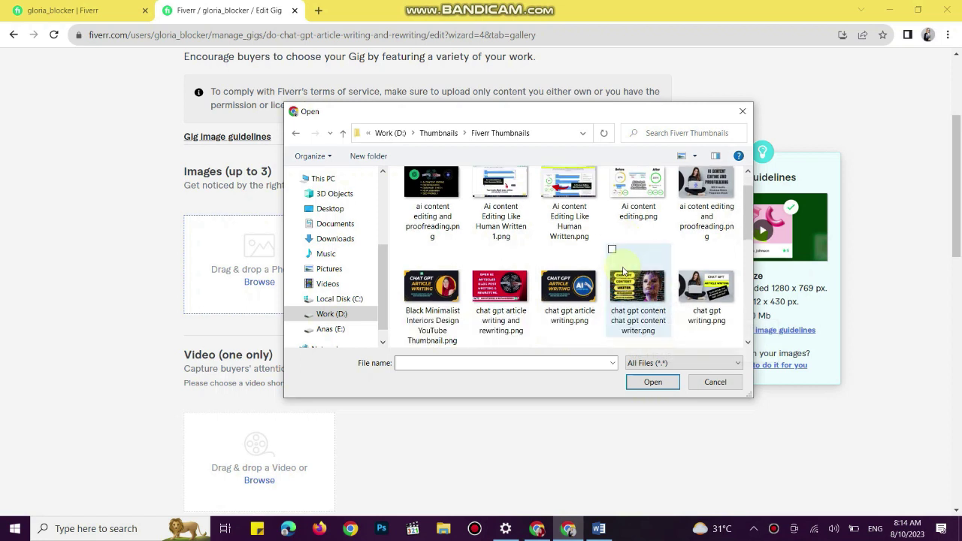
left_click(699, 297)
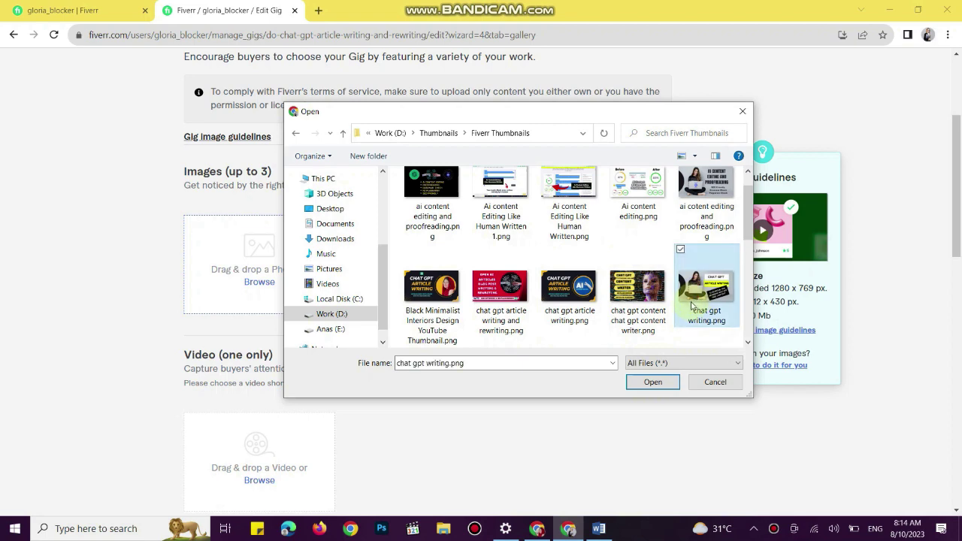
left_click(569, 293)
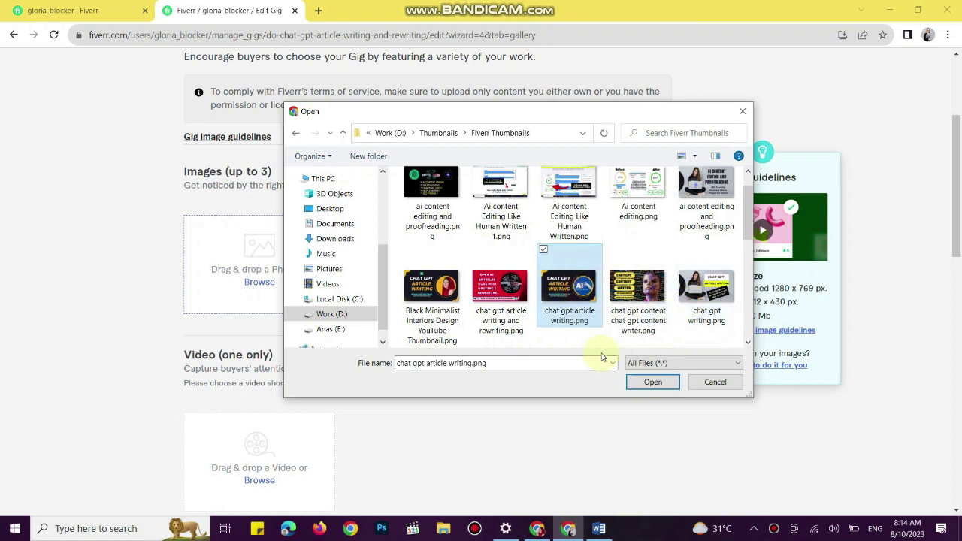
left_click(654, 382)
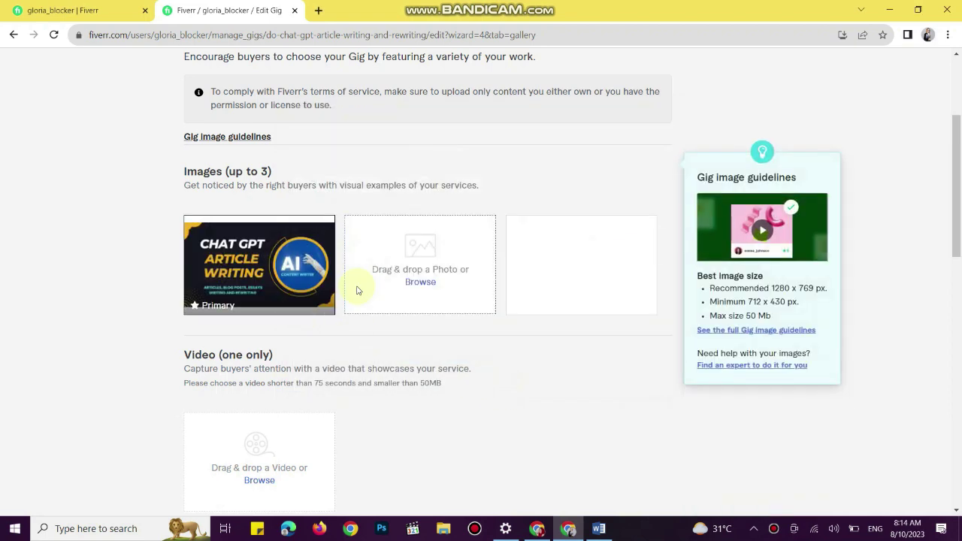
scroll(360, 293, "down", 7)
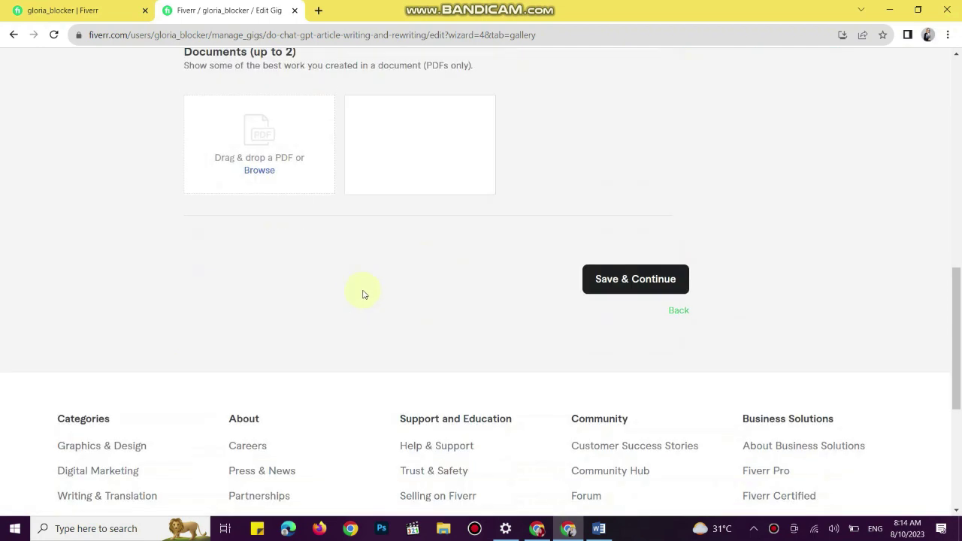
left_click(627, 280)
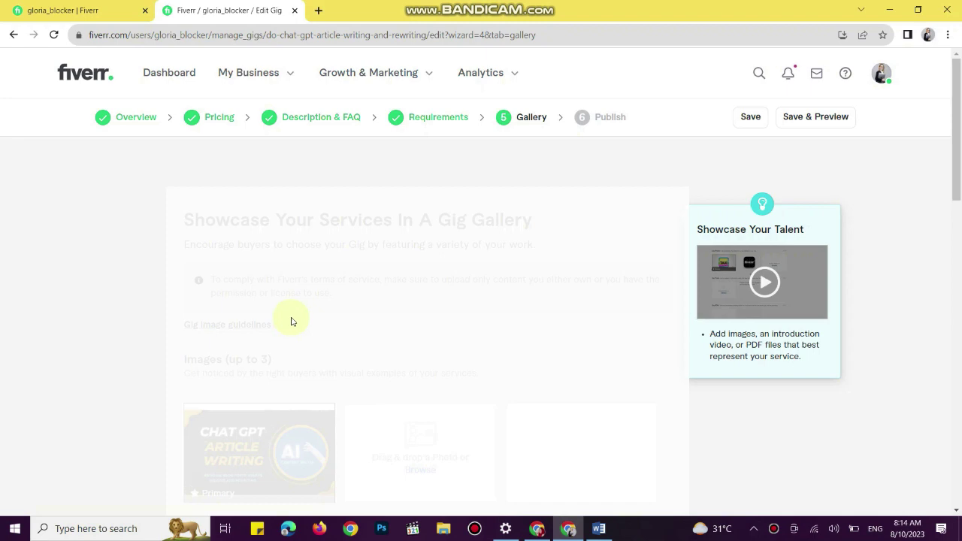
- Answer No to being a U.S. person in the Form W-9 check, save the answer and dismiss the confirmation
scroll(292, 321, "down", 1)
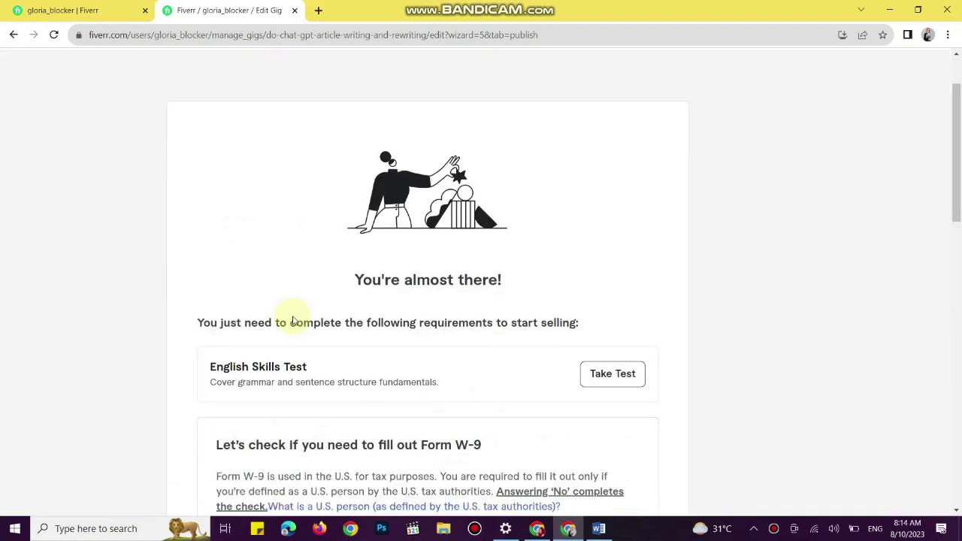
scroll(292, 321, "down", 1)
scroll(293, 320, "down", 5)
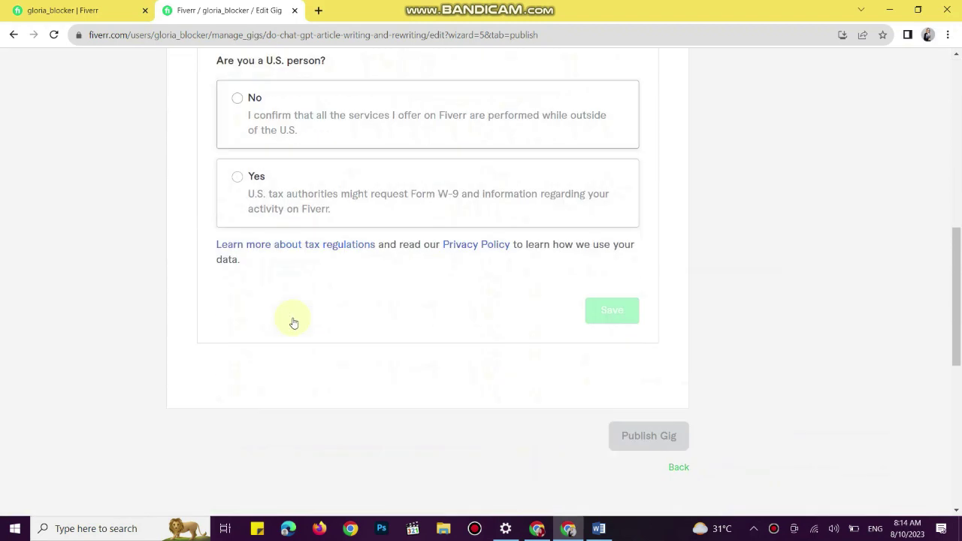
scroll(293, 322, "up", 2)
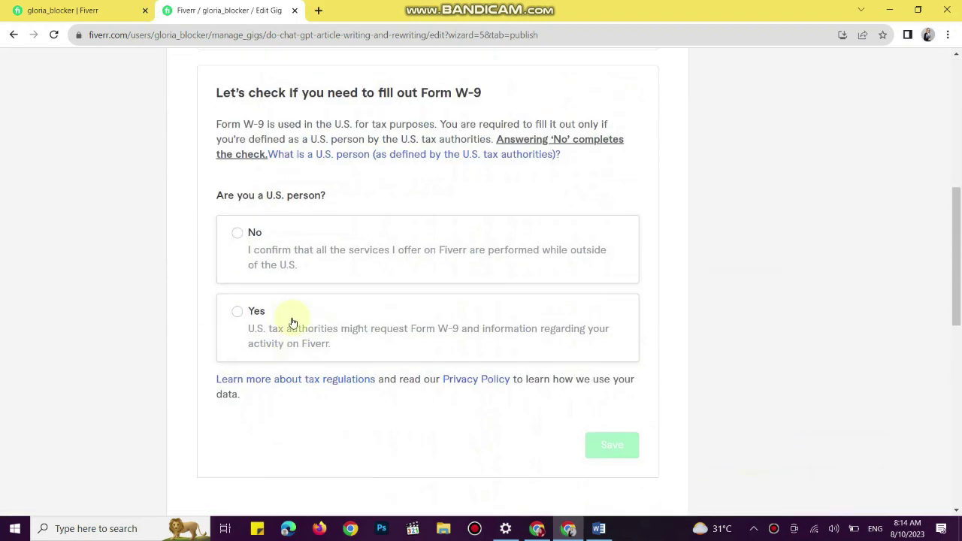
left_click(252, 235)
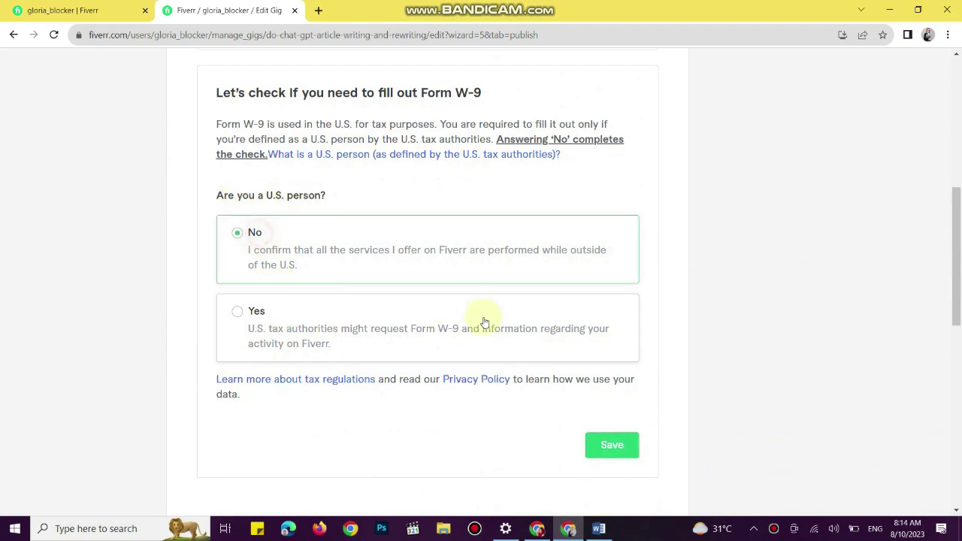
left_click(612, 451)
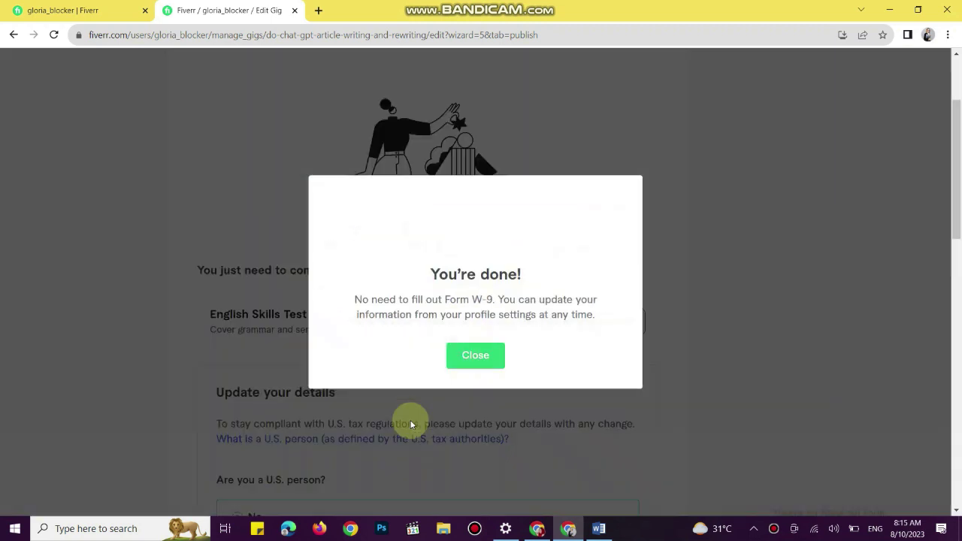
left_click(471, 364)
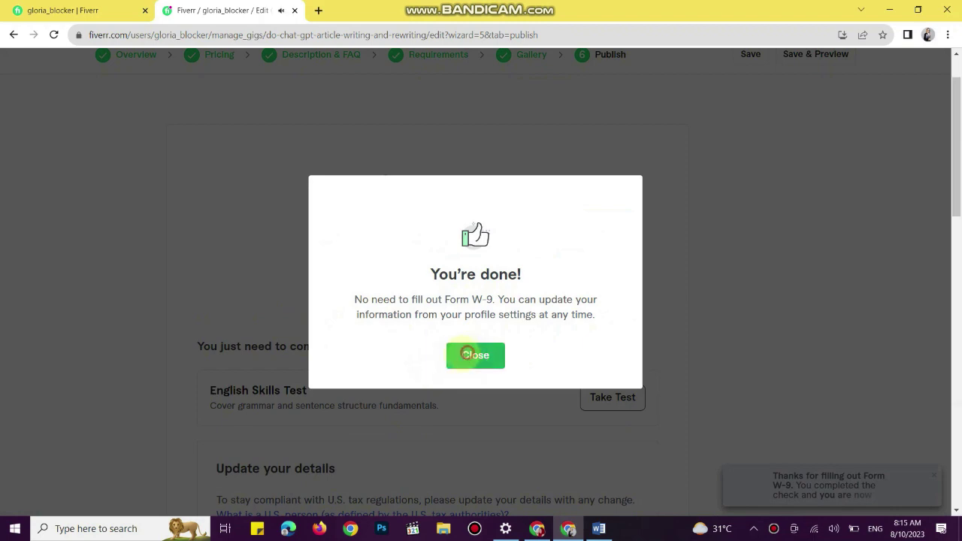
- Review the publish page for the requirements that remain before the gig can be published
scroll(441, 383, "down", 4)
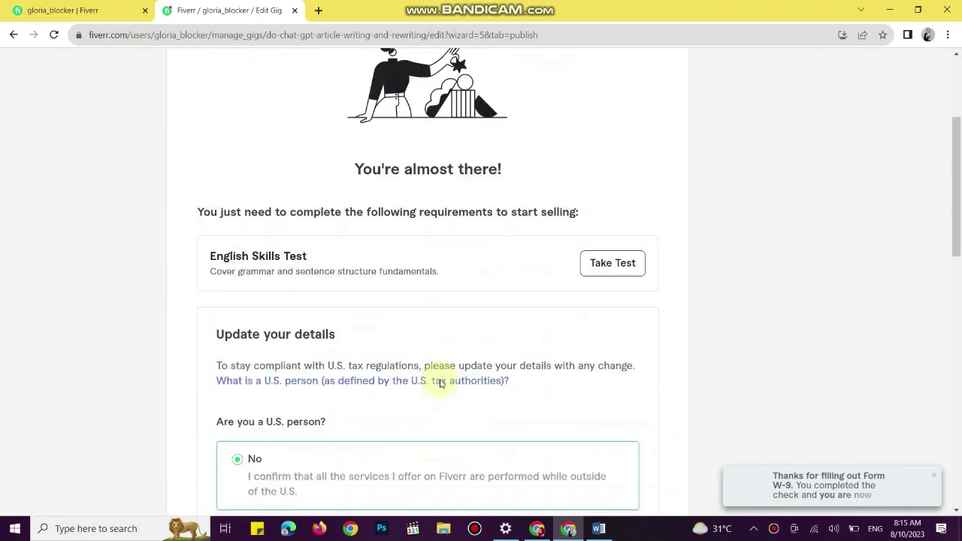
scroll(396, 372, "down", 4)
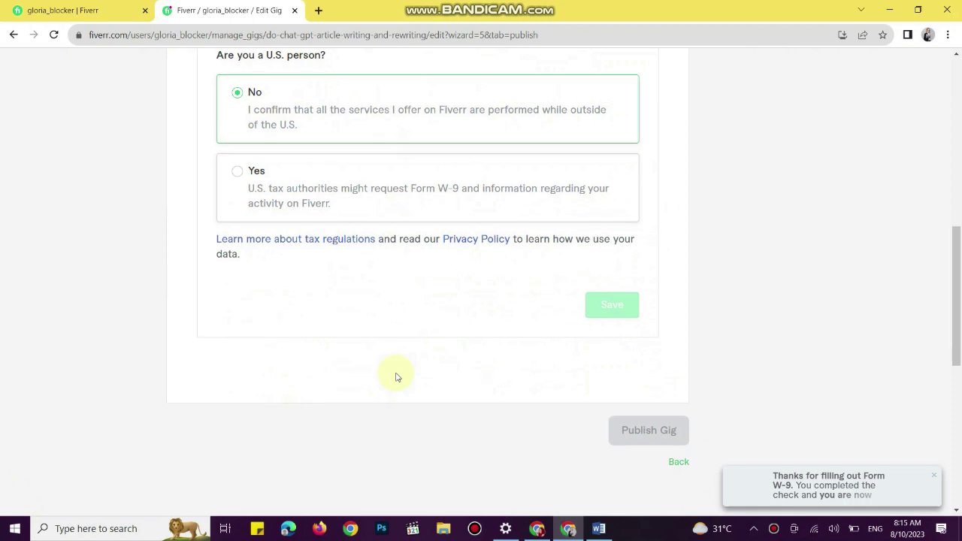
scroll(387, 373, "up", 3)
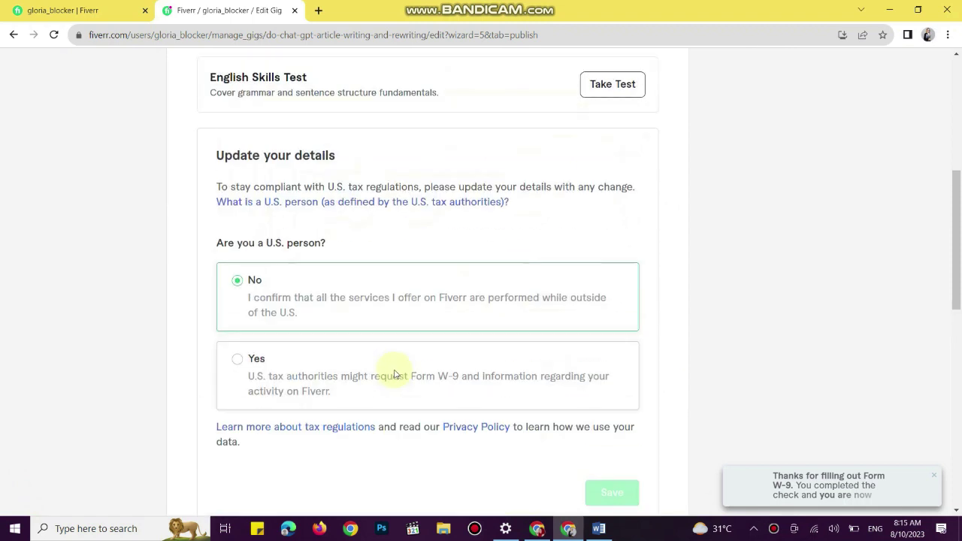
scroll(383, 290, "down", 2)
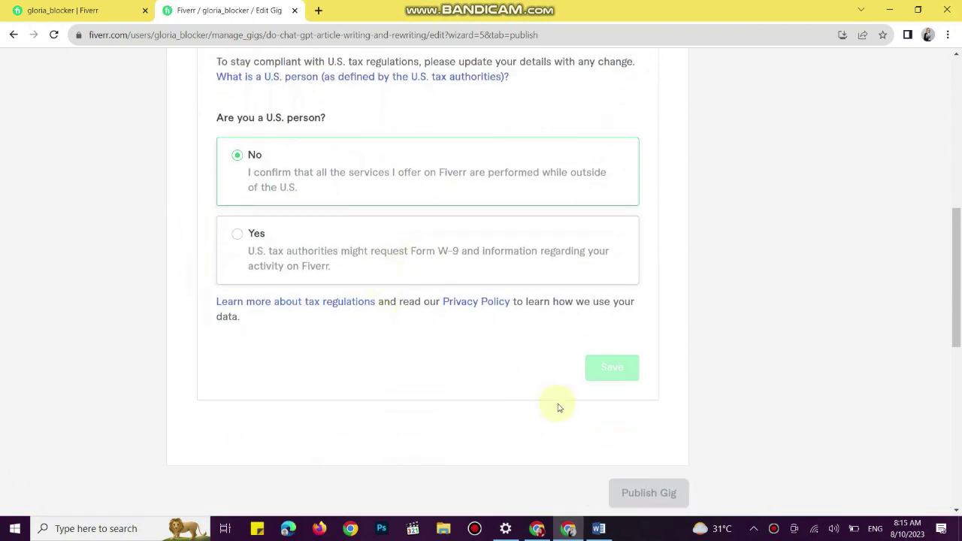
scroll(327, 263, "up", 5)
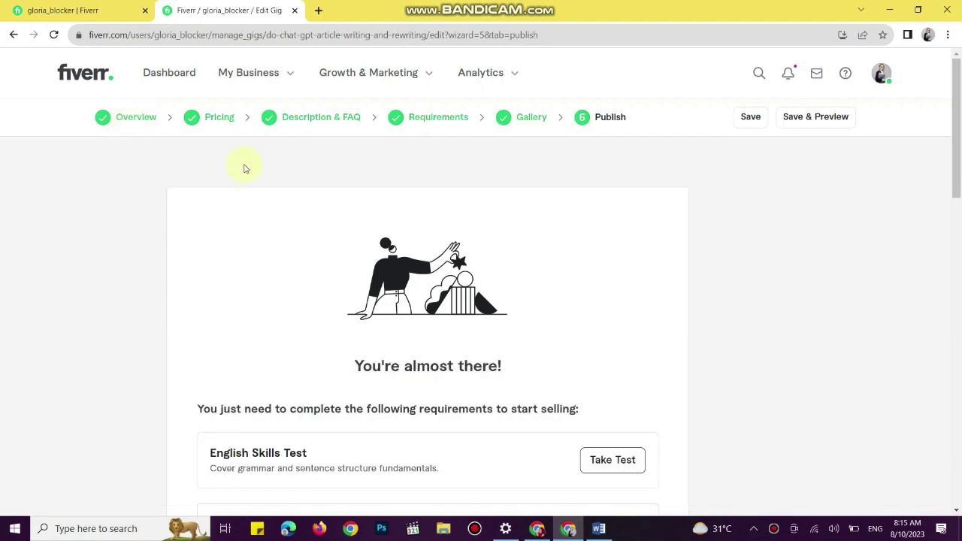
scroll(306, 193, "down", 1)
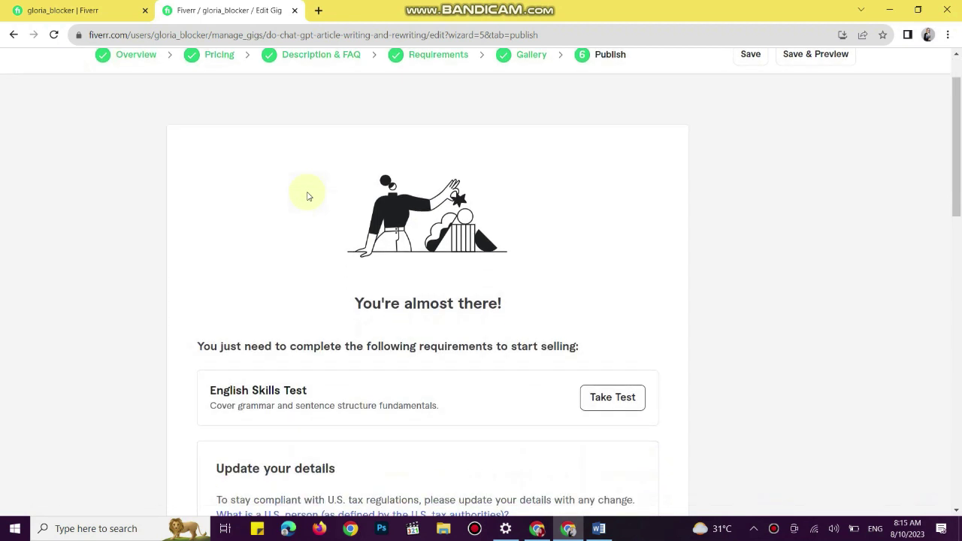
- Return to the gig's overview and change its category to Data with the Data Entry subcategory
left_click(142, 60)
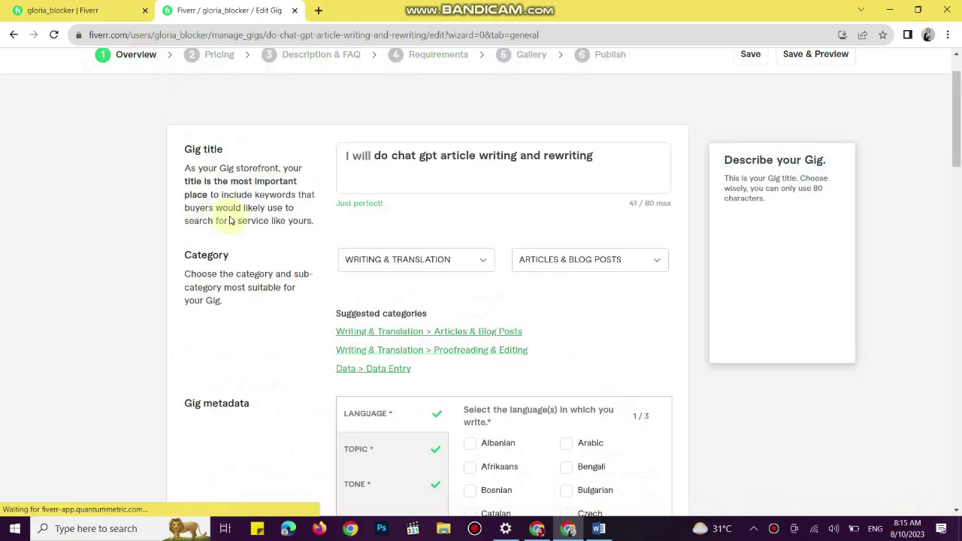
scroll(368, 304, "down", 3)
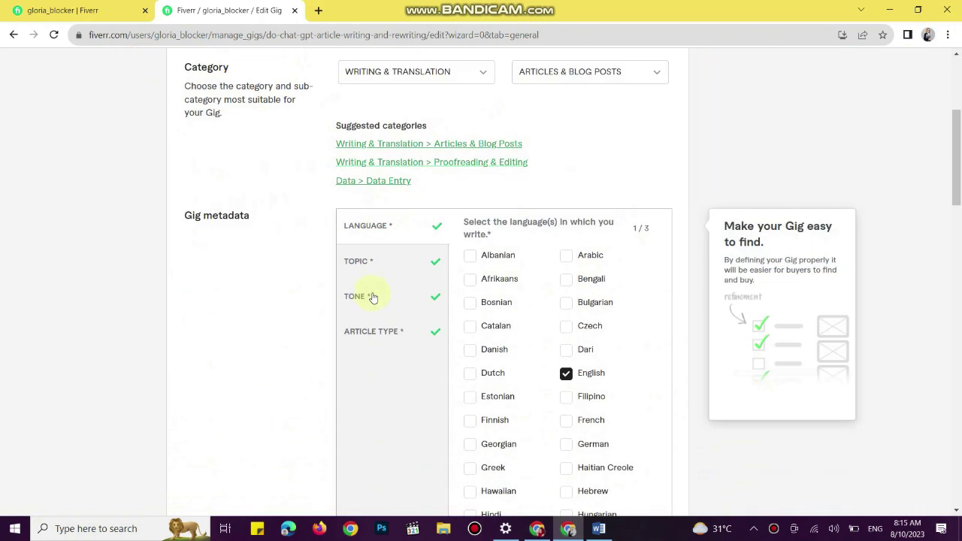
scroll(379, 298, "up", 3)
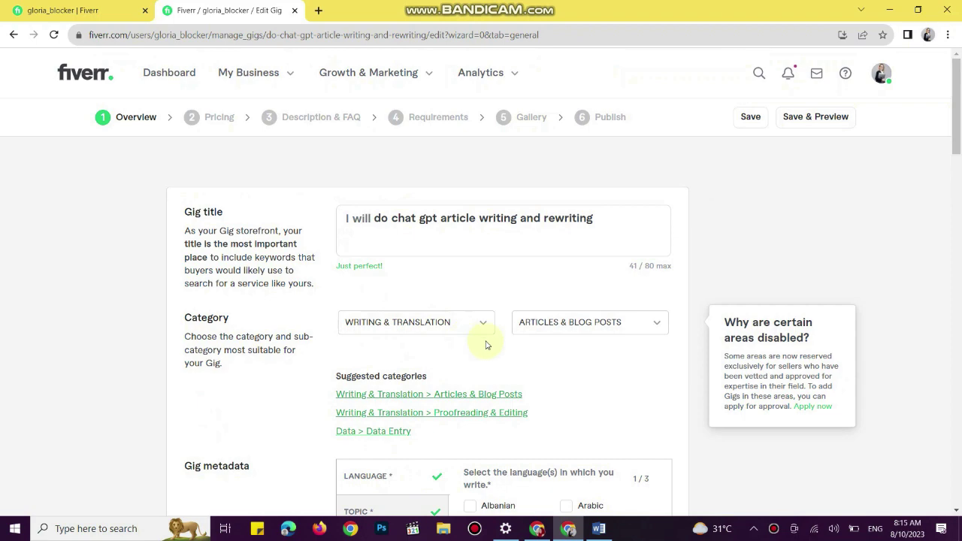
left_click(484, 328)
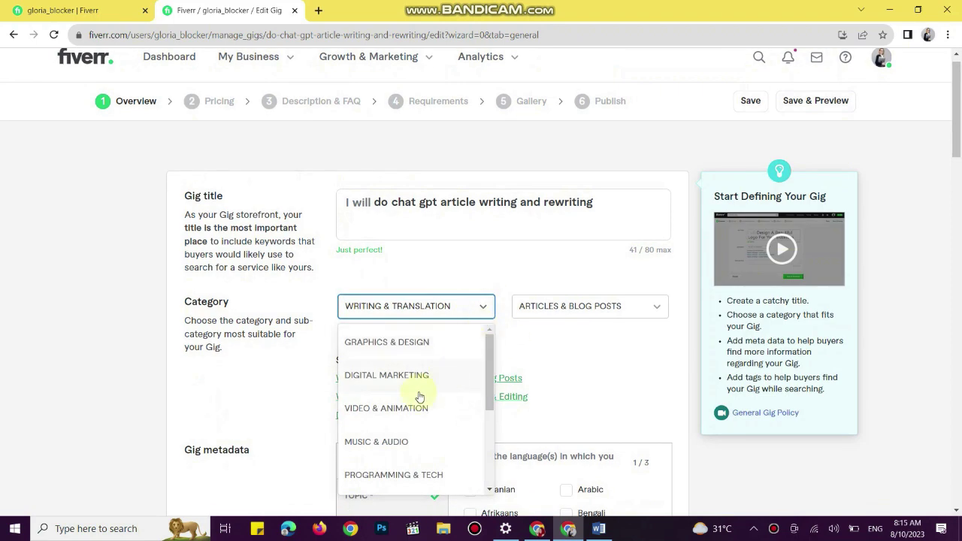
scroll(419, 393, "down", 2)
left_click(355, 387)
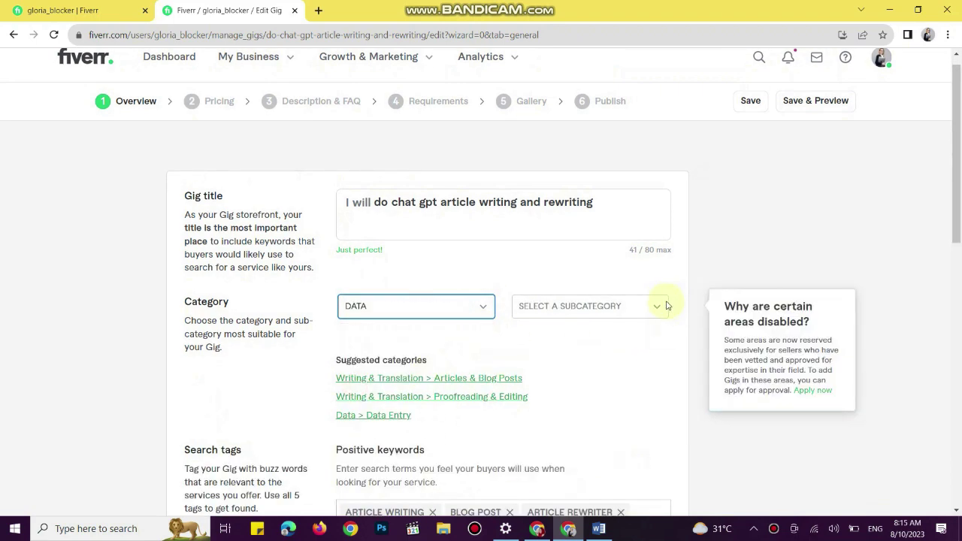
left_click(652, 307)
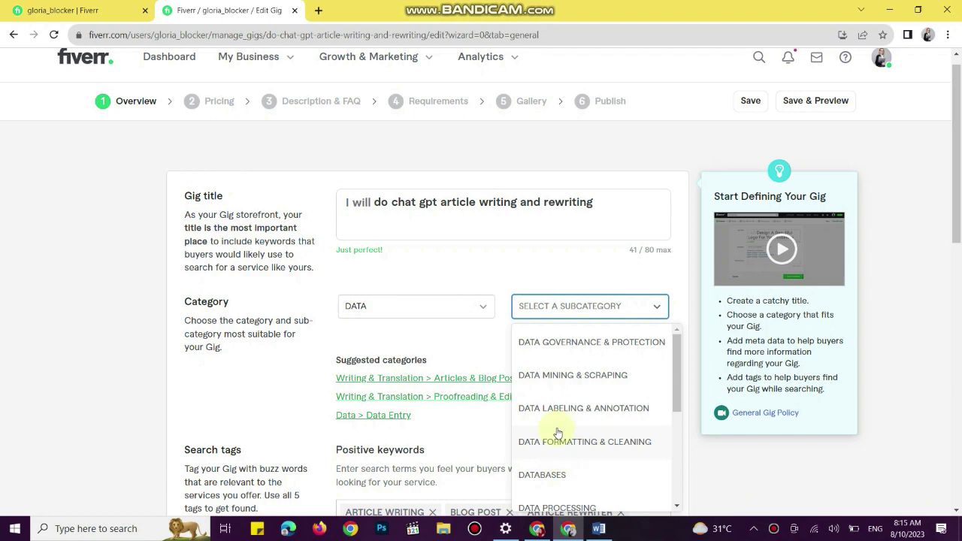
scroll(557, 434, "down", 2)
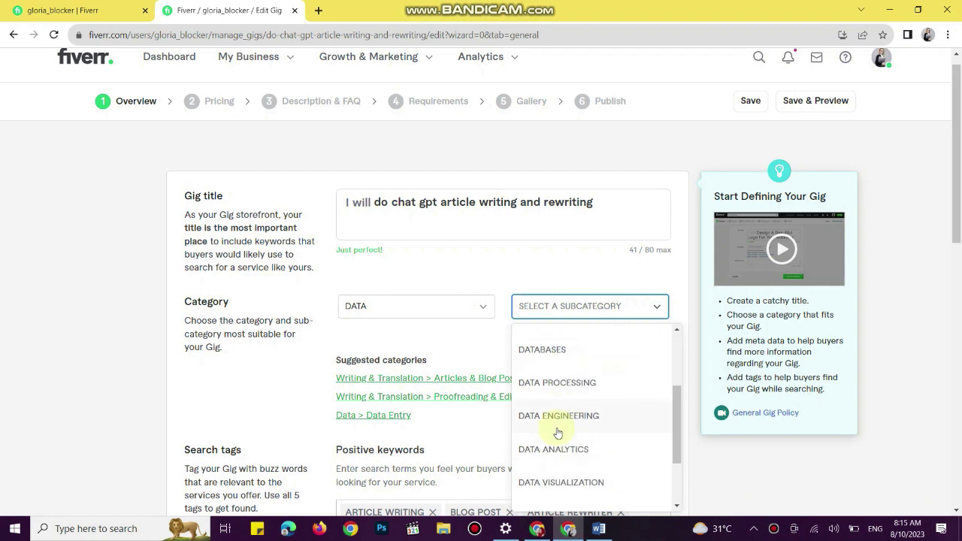
scroll(557, 433, "down", 1)
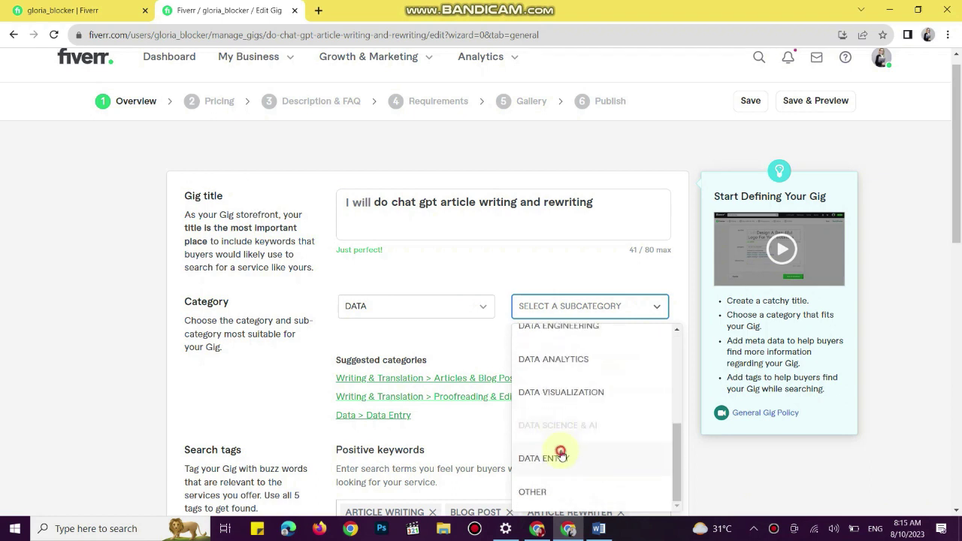
left_click(556, 457)
- Set the service type to Copy Paste and select Construction as the industry in the gig metadata
scroll(492, 367, "down", 2)
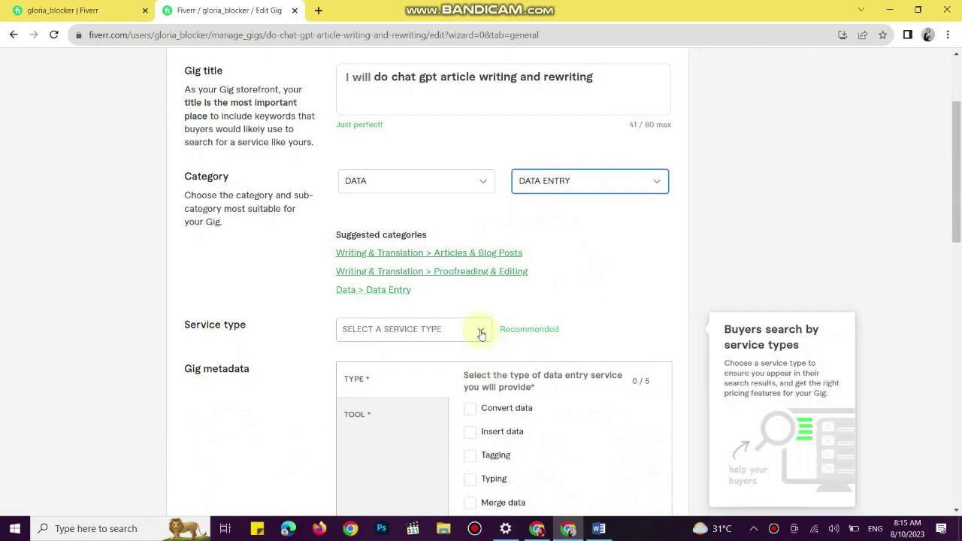
left_click(481, 334)
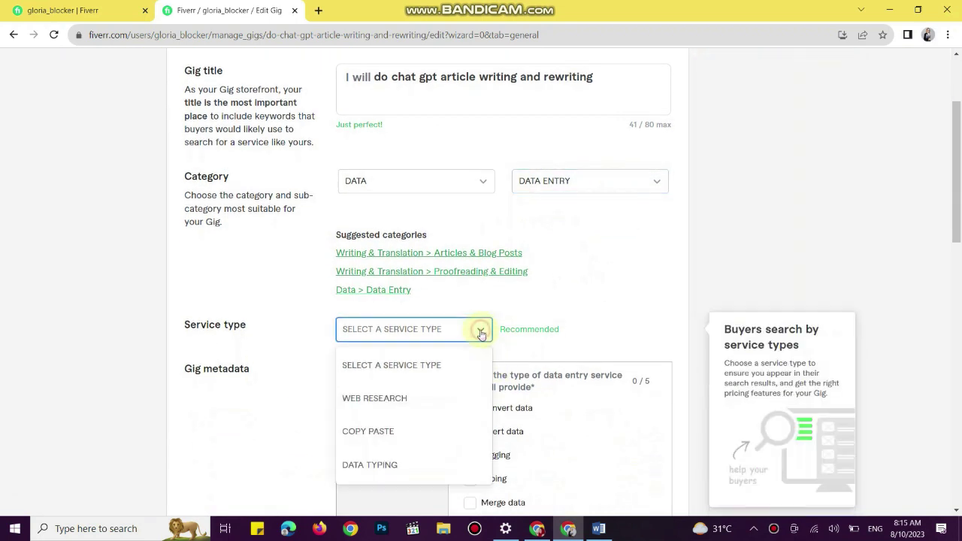
left_click(386, 431)
scroll(433, 385, "down", 2)
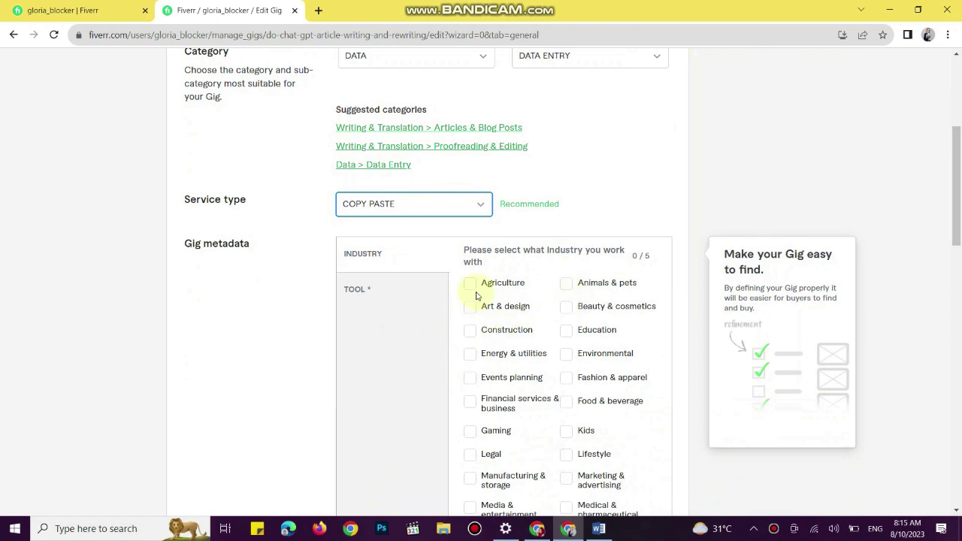
scroll(472, 314, "down", 1)
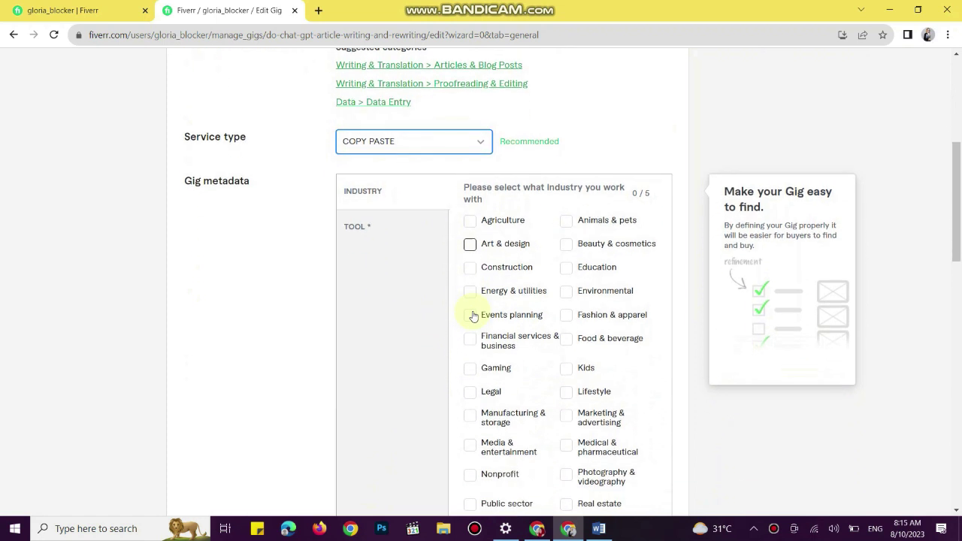
left_click(470, 268)
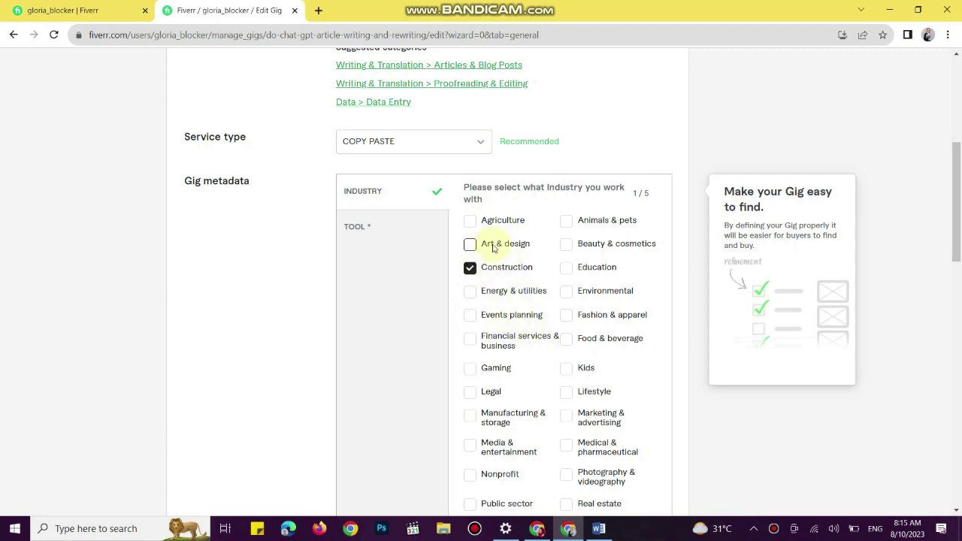
- Change the service type to Data Typing, and save the overview to continue
left_click(480, 144)
left_click(362, 242)
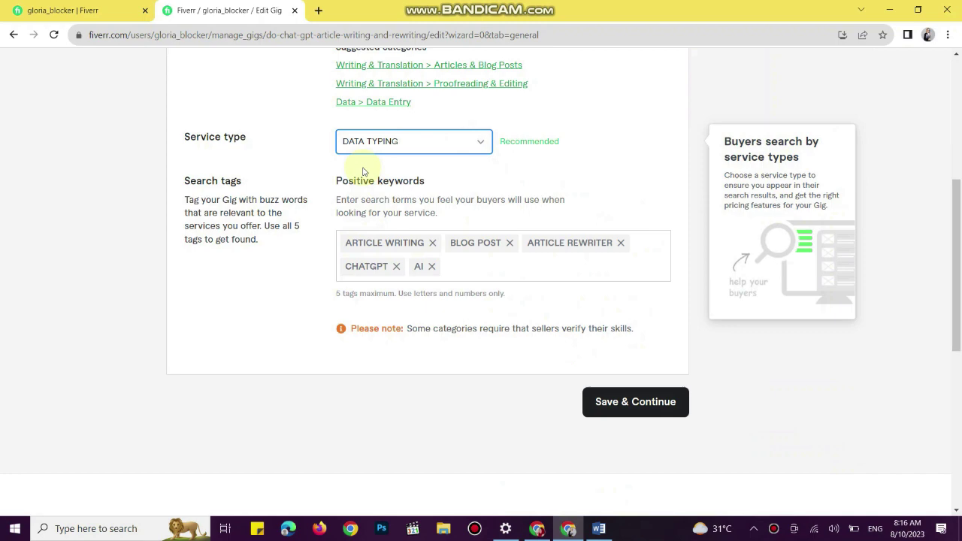
left_click(592, 399)
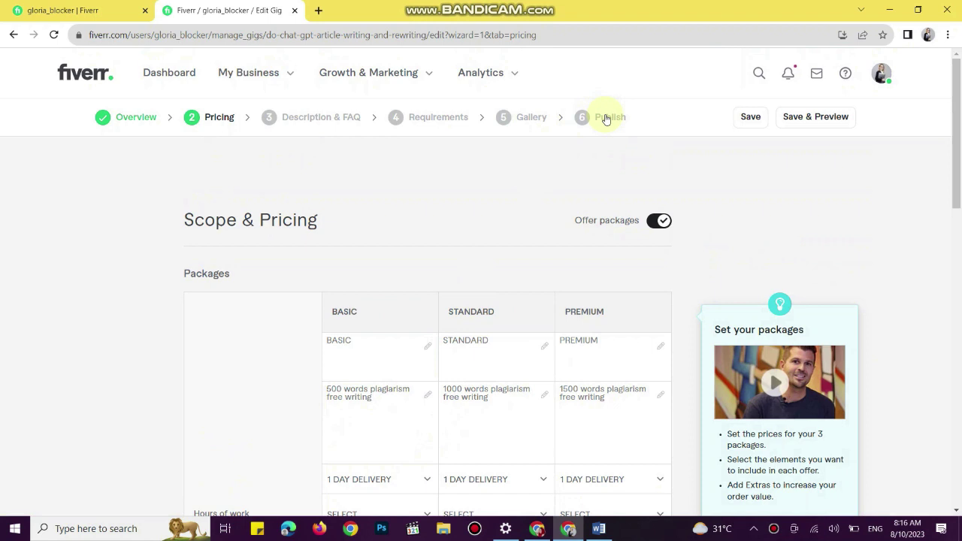
- Go to the final publishing stage and publish the gig
left_click(606, 119)
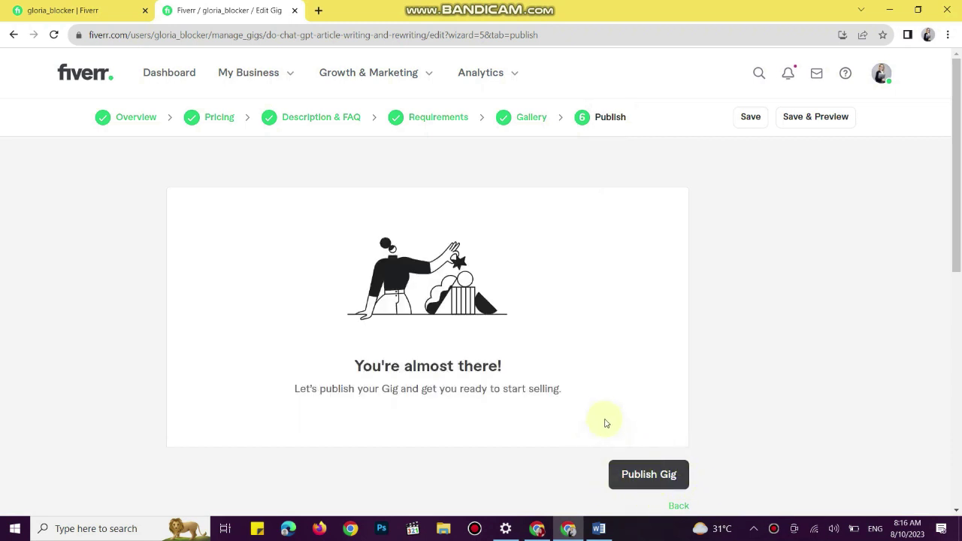
scroll(604, 415, "down", 2)
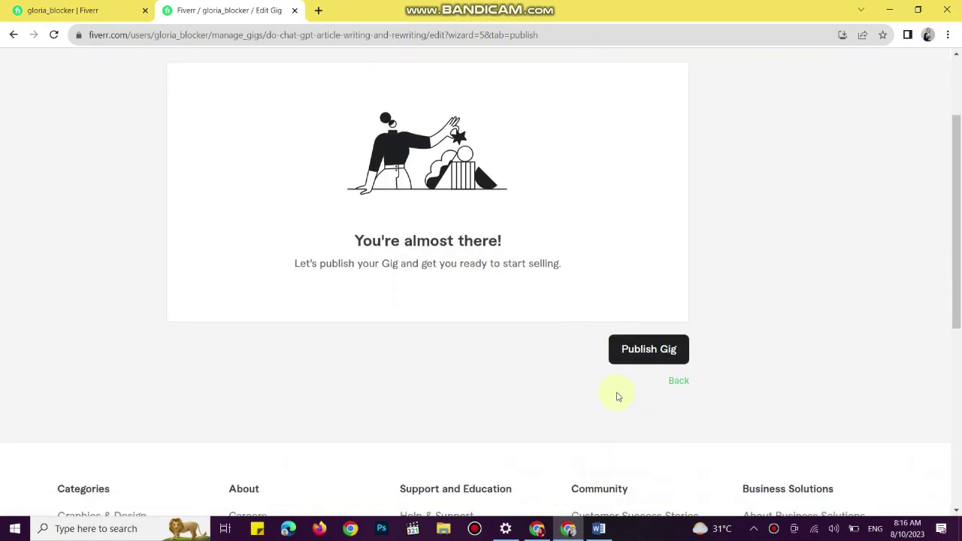
left_click(628, 348)
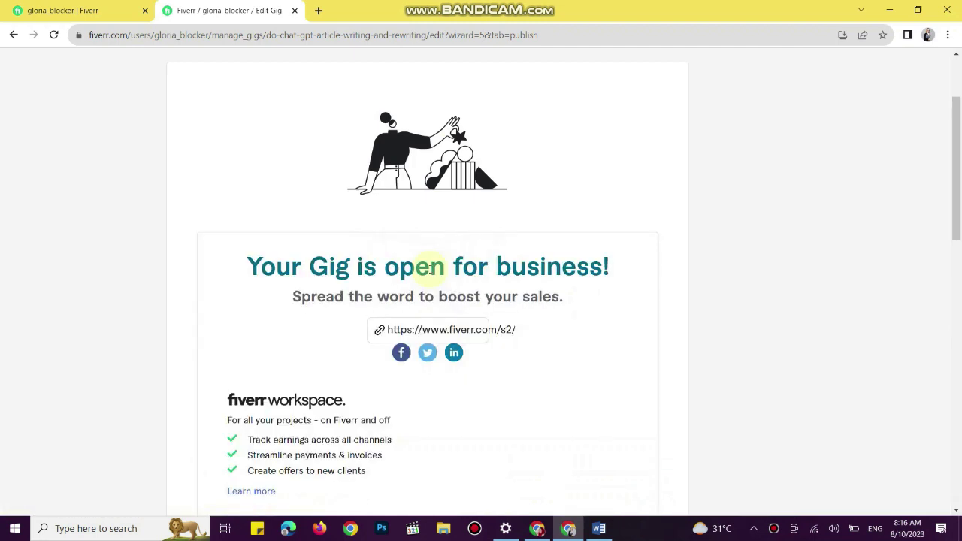
- Go back to the overview without finishing the publish page, and set the category to Writing & Translation with the Articles & Blog Posts subcategory
scroll(426, 263, "down", 5)
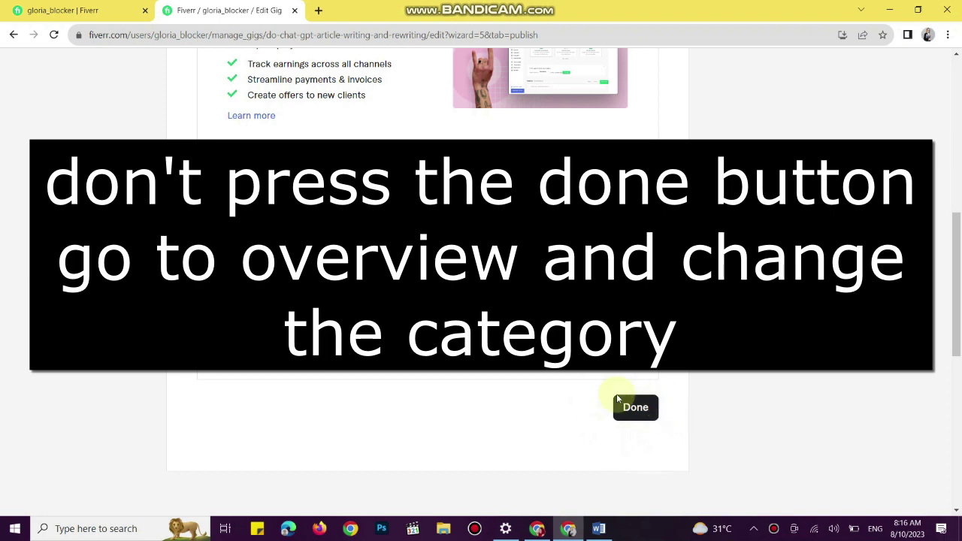
scroll(470, 300, "up", 7)
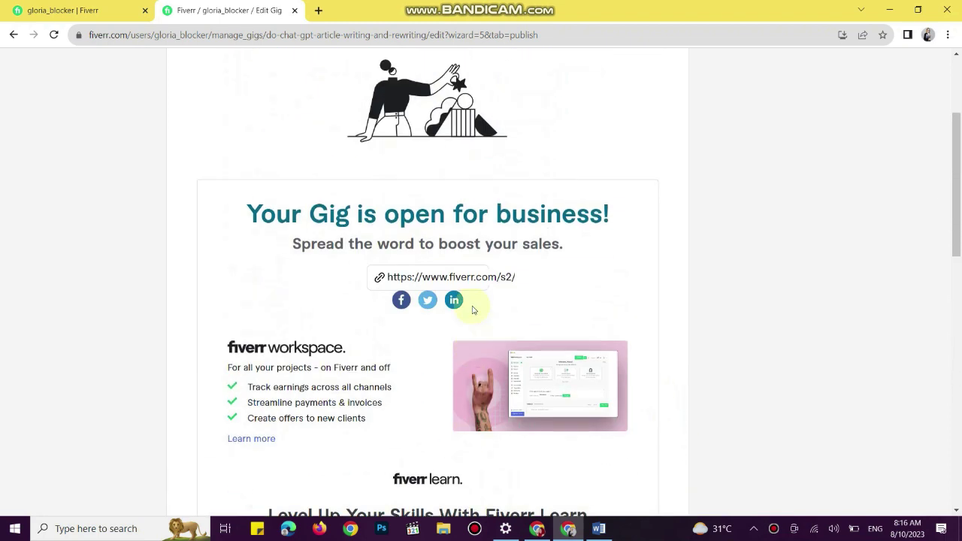
scroll(473, 310, "up", 1)
left_click(122, 118)
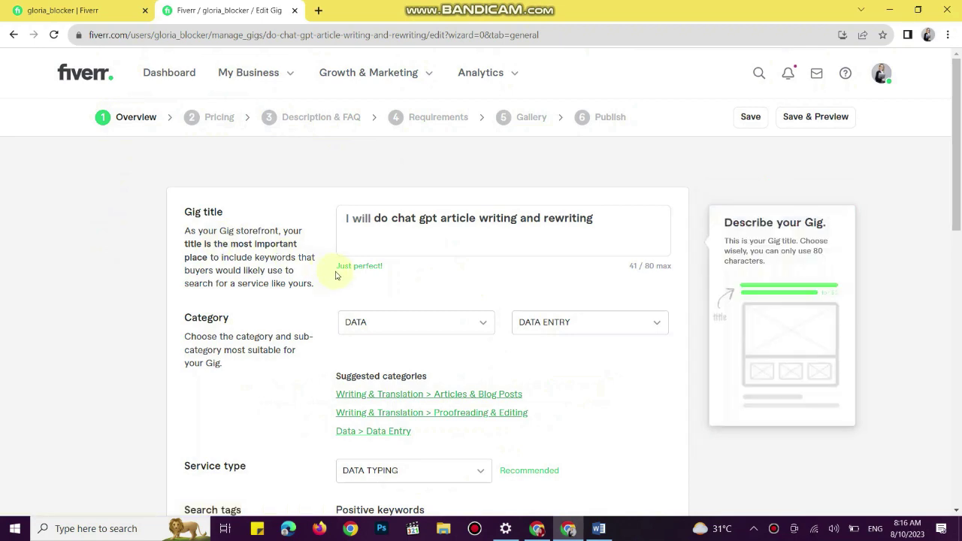
scroll(336, 275, "down", 1)
left_click(481, 262)
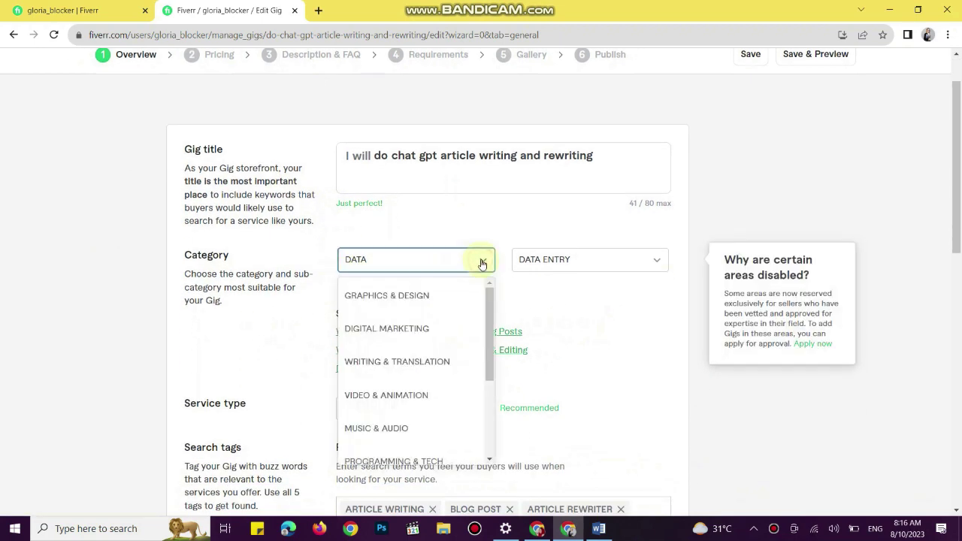
left_click(382, 360)
left_click(628, 261)
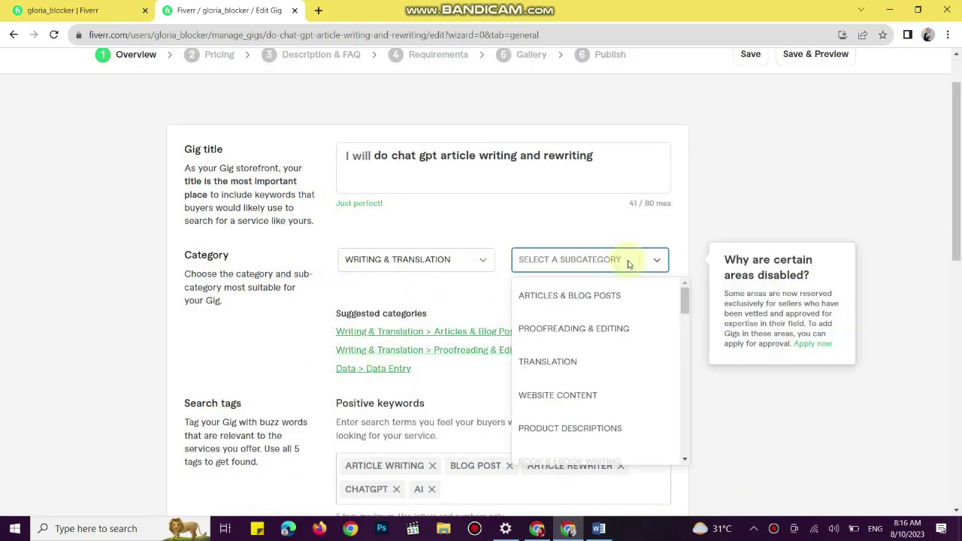
left_click(534, 295)
- In the gig metadata, select English as the language and Beauty & fashion and Fitness as the topics
scroll(456, 304, "down", 3)
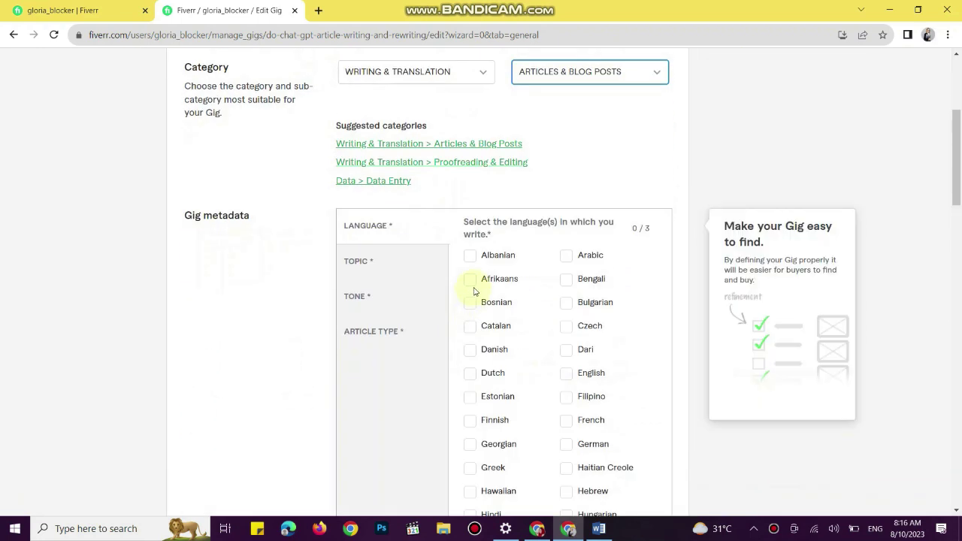
left_click(568, 373)
left_click(363, 263)
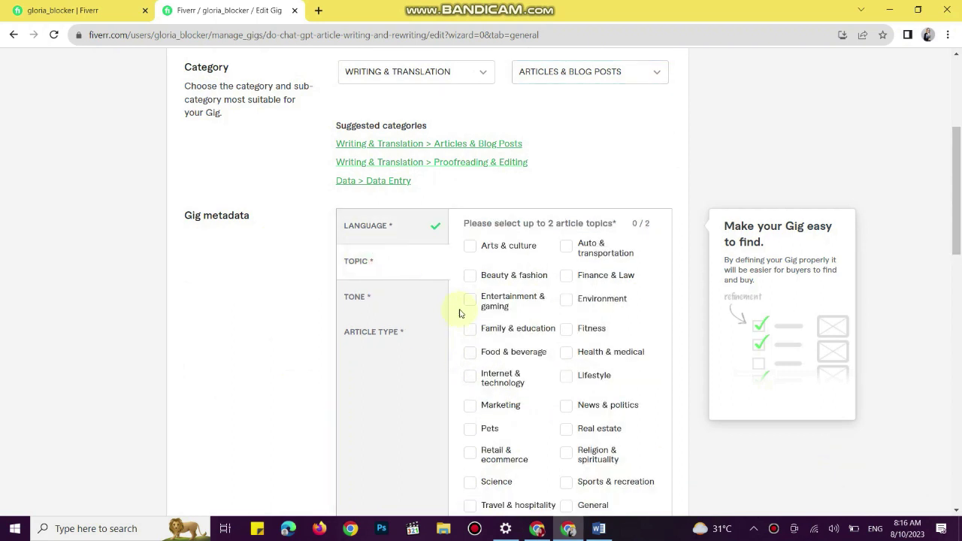
left_click(471, 276)
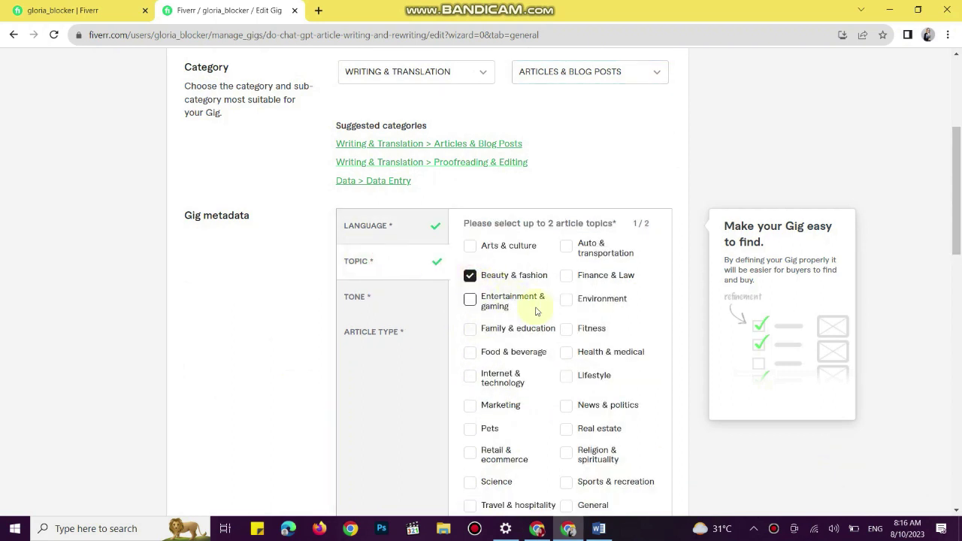
left_click(564, 328)
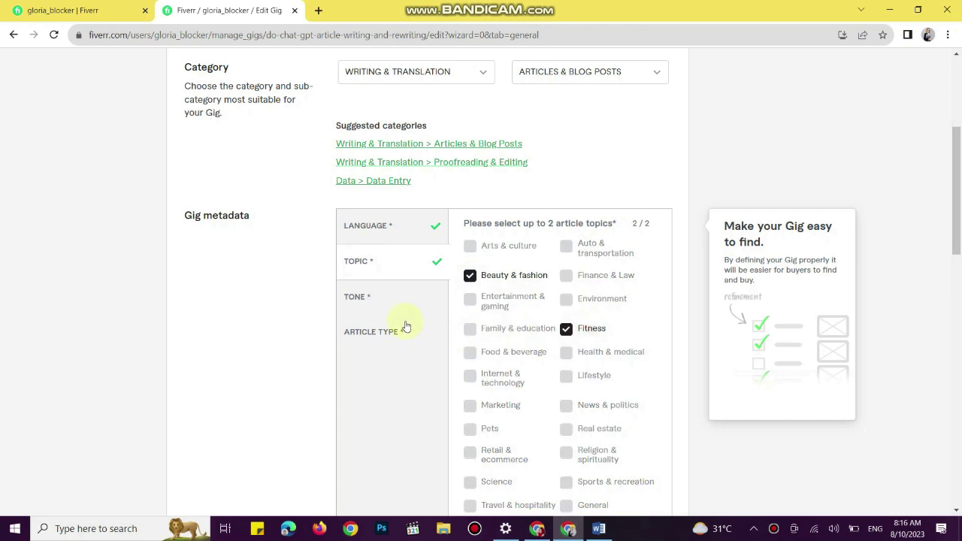
- Select Creative and Educational tones and the Informational and Research article types in the metadata, and save the overview to continue
left_click(366, 300)
left_click(480, 352)
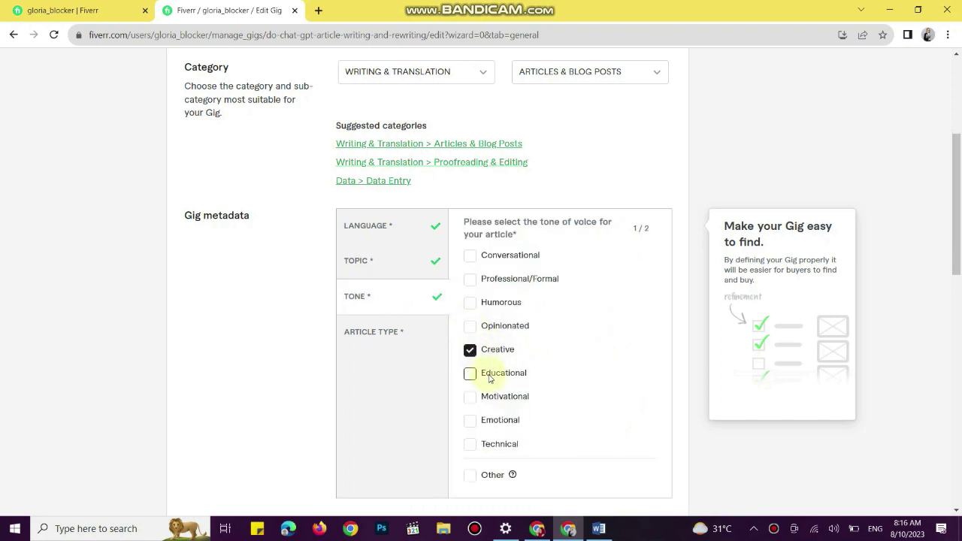
left_click(488, 374)
left_click(388, 347)
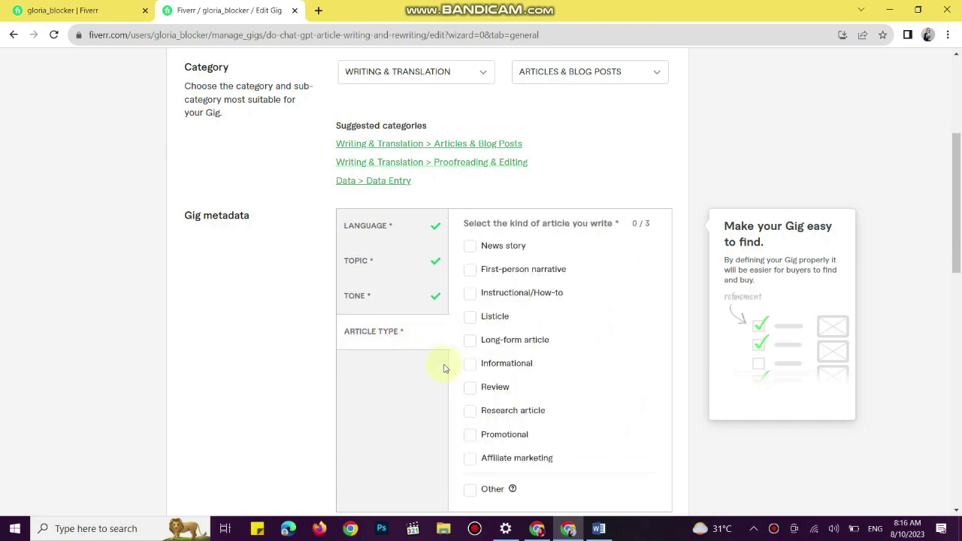
left_click(478, 368)
left_click(484, 414)
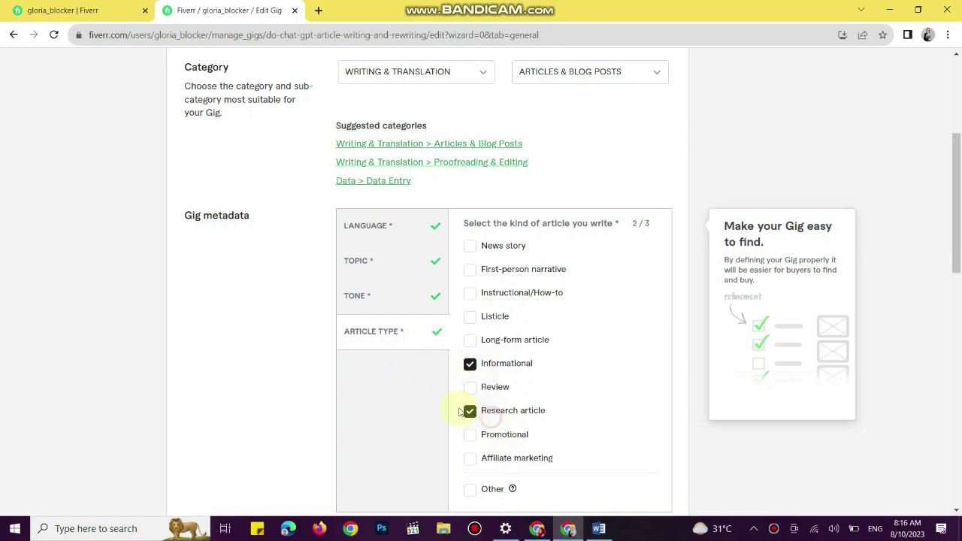
scroll(481, 410, "down", 3)
left_click(646, 507)
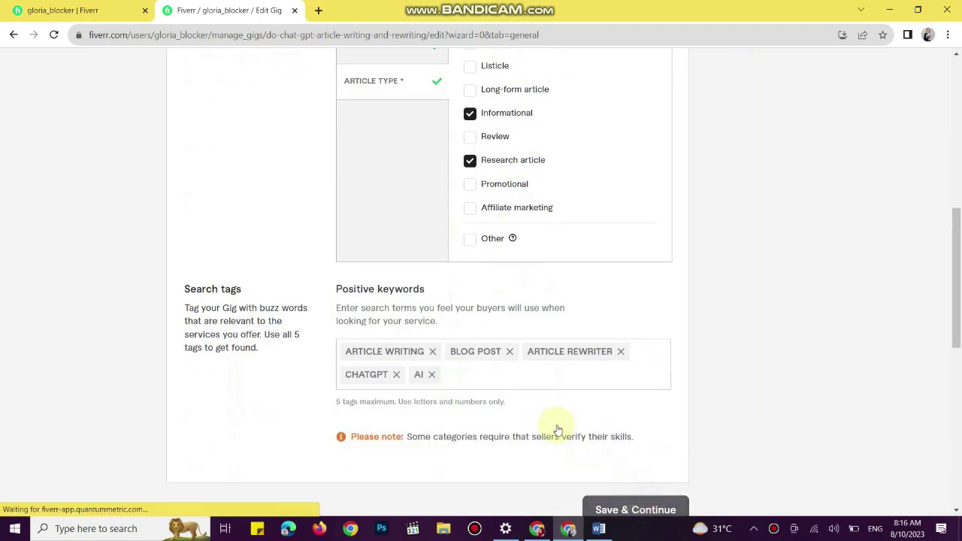
- Set the included words to 500 for Basic, 1000 for Standard and 1500 for Premium, and give Basic unlimited revisions
left_click(368, 292)
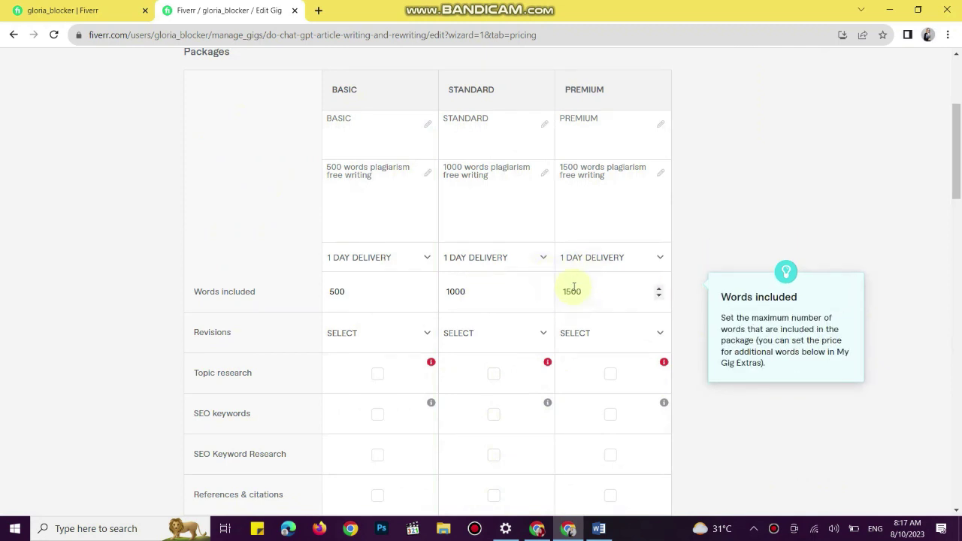
mouse_move(387, 354)
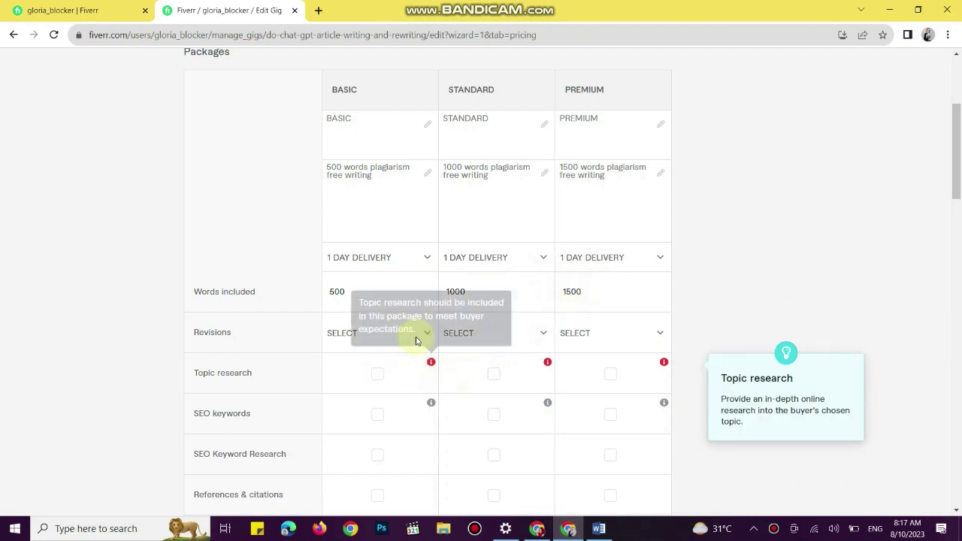
left_click(334, 342)
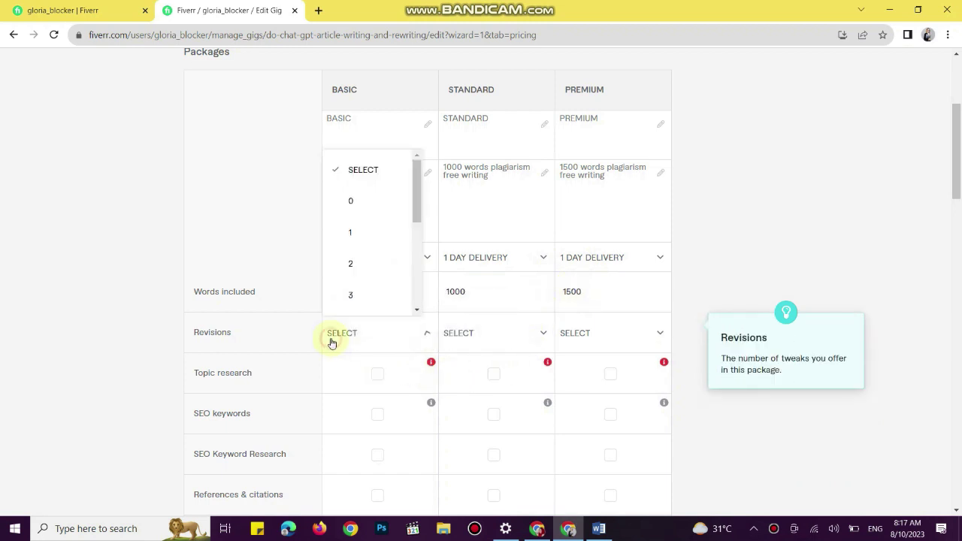
scroll(368, 293, "down", 3)
left_click(371, 298)
- Set the revisions of the Standard and Premium packages to unlimited
left_click(518, 335)
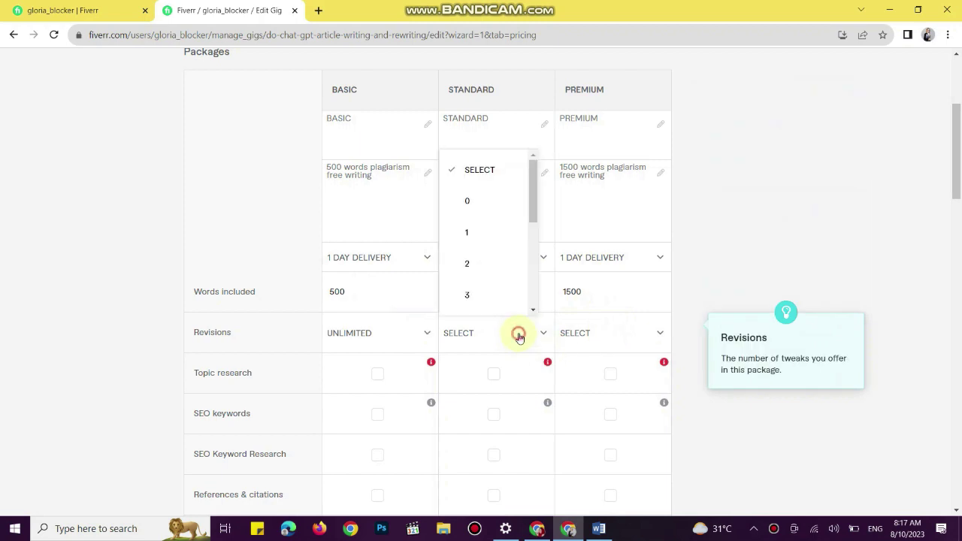
scroll(515, 338, "down", 6)
scroll(514, 338, "up", 5)
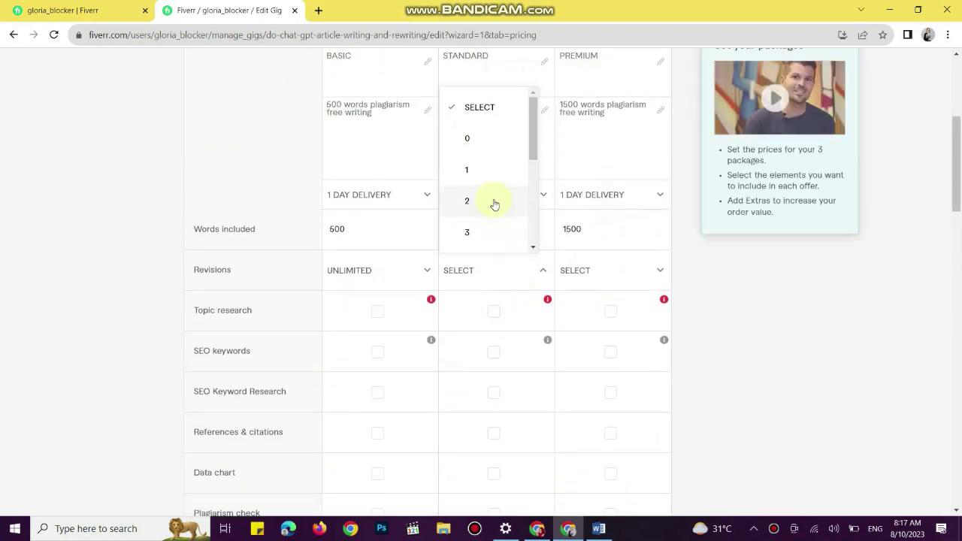
scroll(500, 203, "down", 3)
left_click(487, 231)
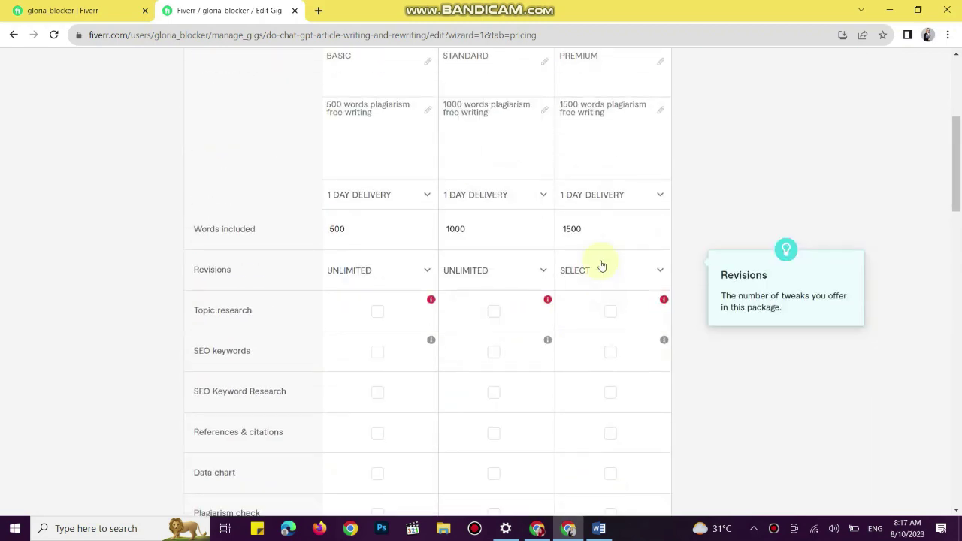
left_click(584, 276)
scroll(594, 376, "down", 3)
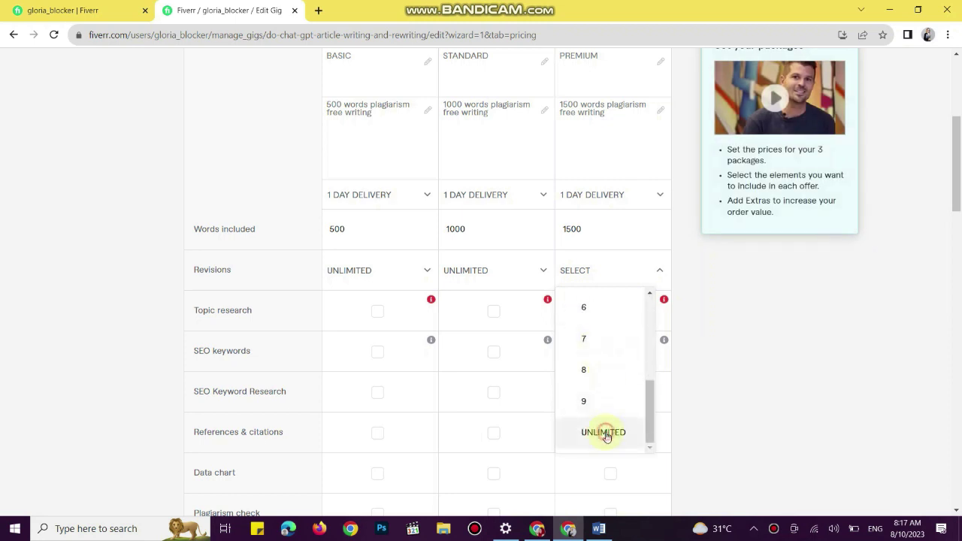
left_click(605, 430)
- Include topic research and SEO keywords in the Basic, Standard and Premium packages
left_click(378, 311)
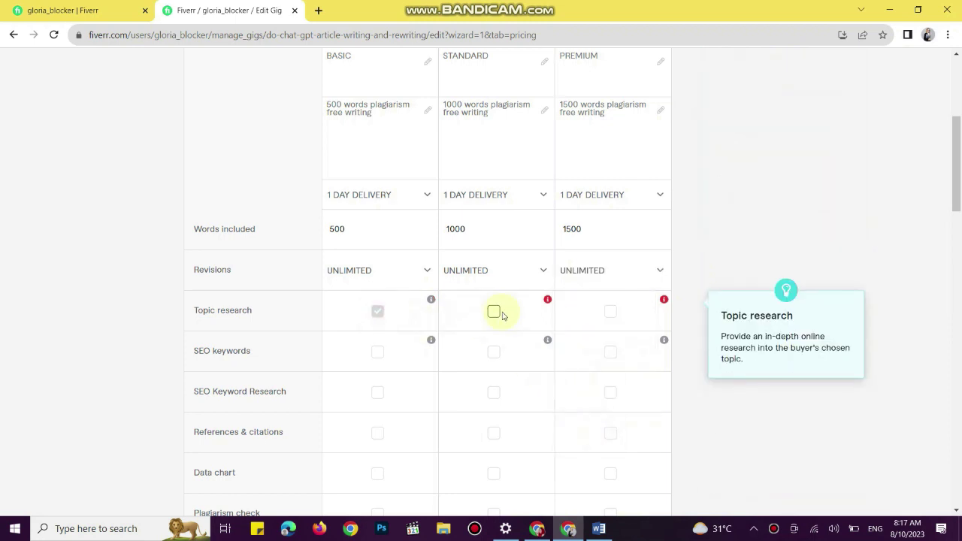
left_click(611, 312)
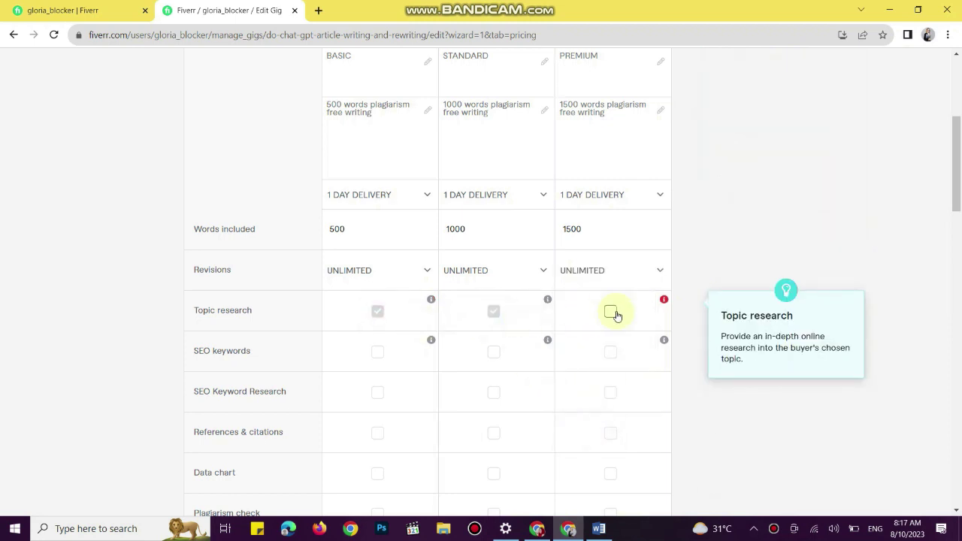
left_click(377, 353)
left_click(493, 351)
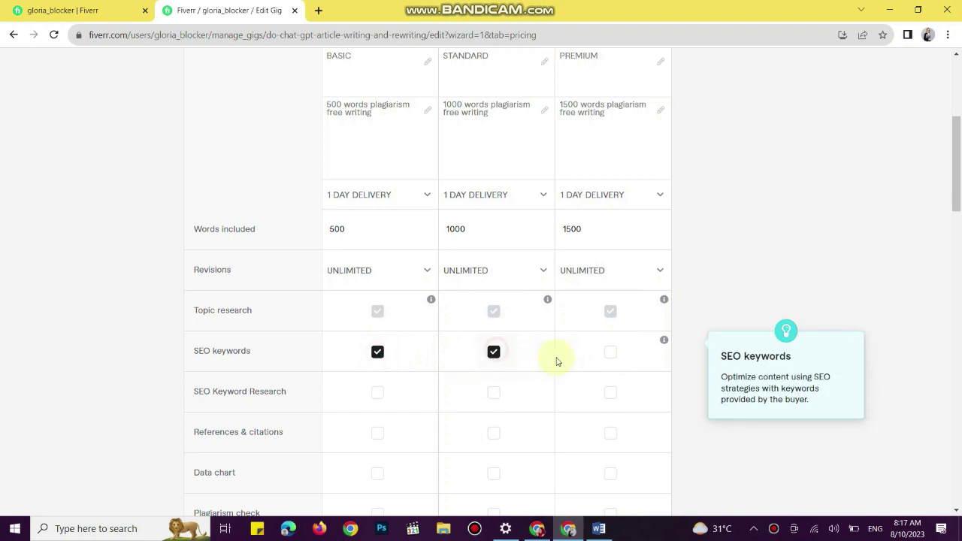
left_click(610, 351)
- Include the plagiarism check in all three packages, and save the pricing to continue
scroll(453, 321, "down", 4)
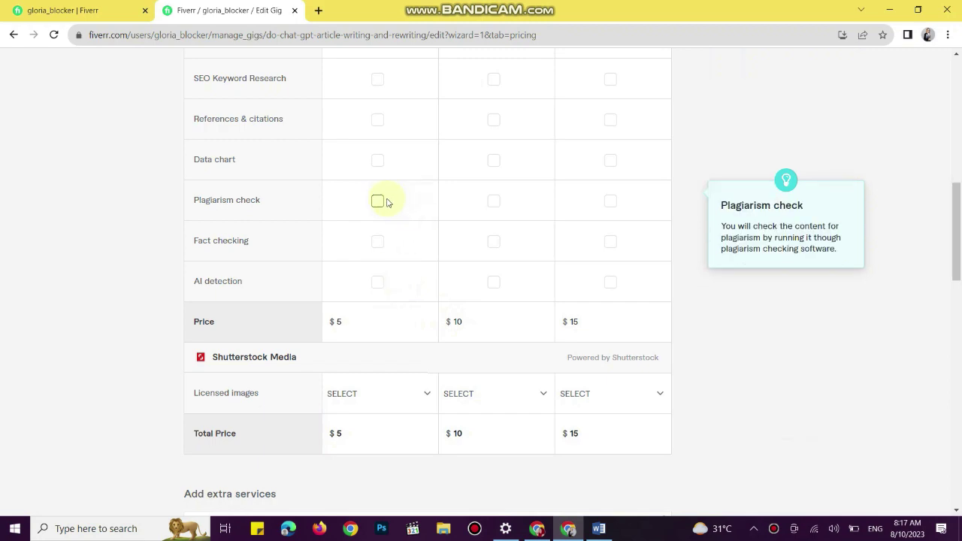
left_click(494, 201)
left_click(609, 201)
scroll(427, 300, "down", 9)
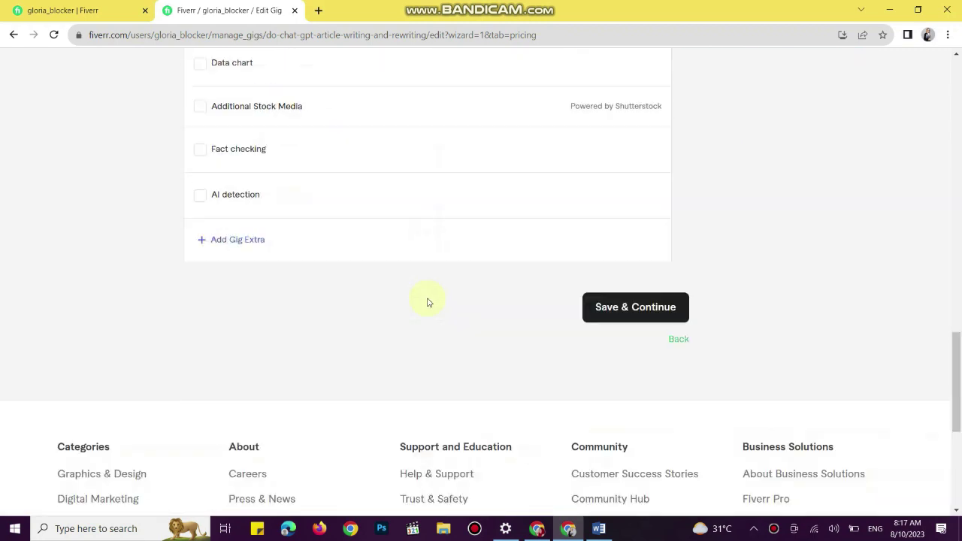
left_click(666, 307)
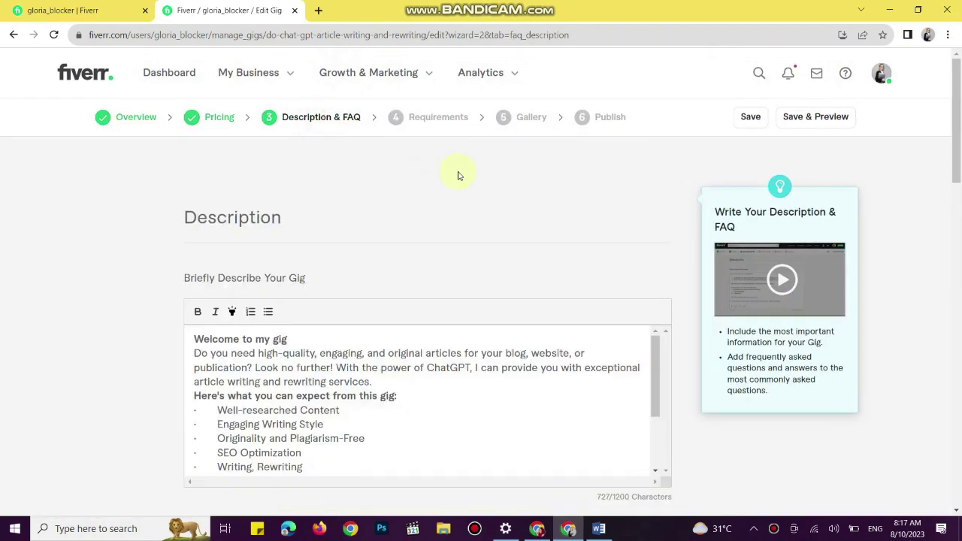
- Save the existing Description & FAQ, Requirements and Gallery stages to move on to the publish stage
scroll(459, 176, "down", 12)
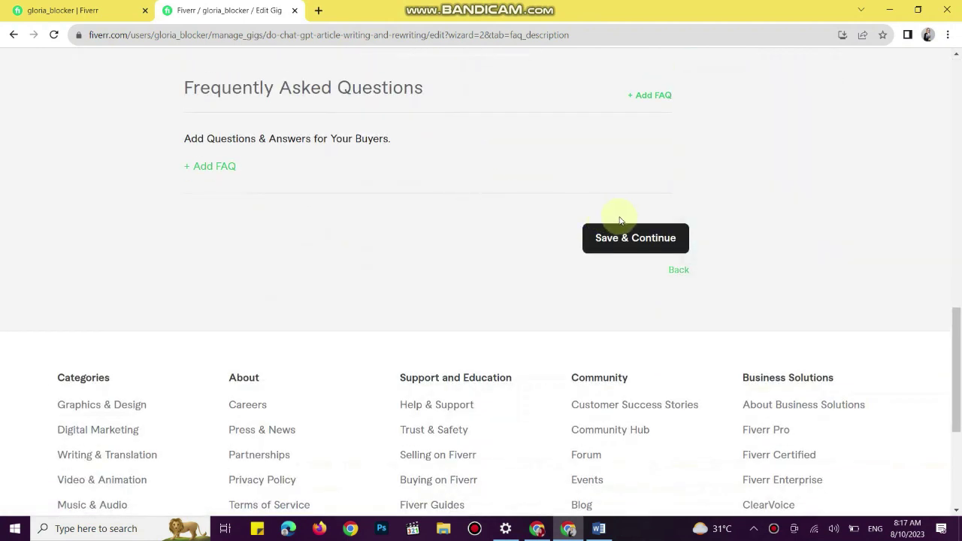
left_click(630, 248)
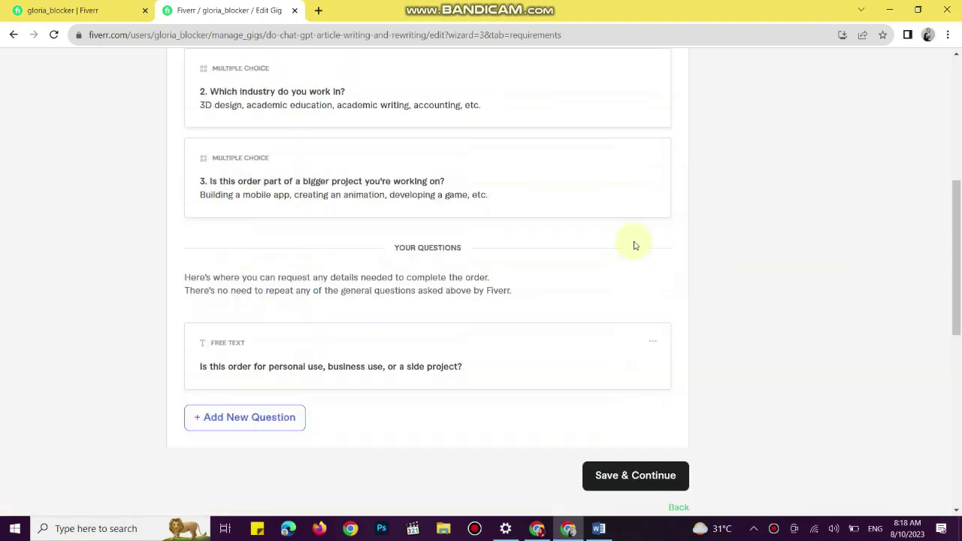
scroll(633, 245, "down", 1)
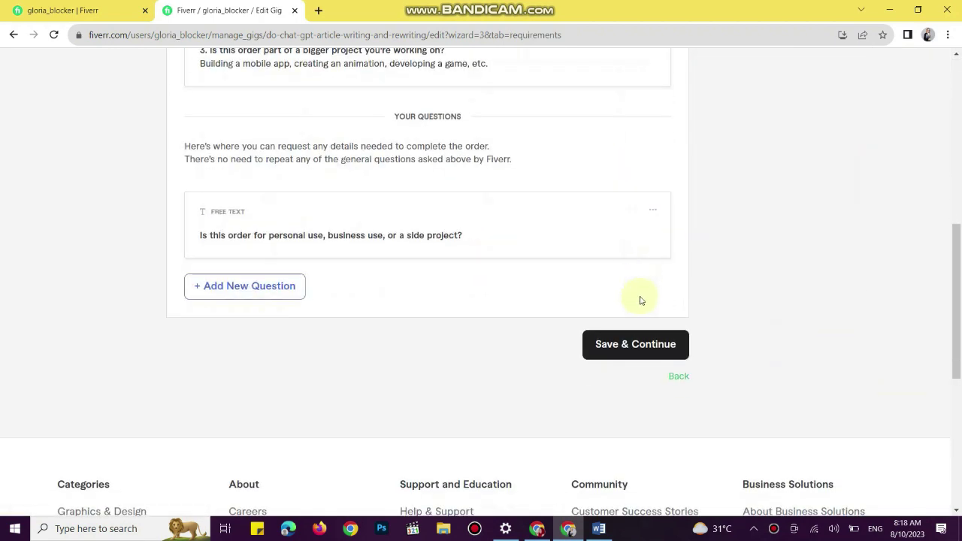
left_click(616, 344)
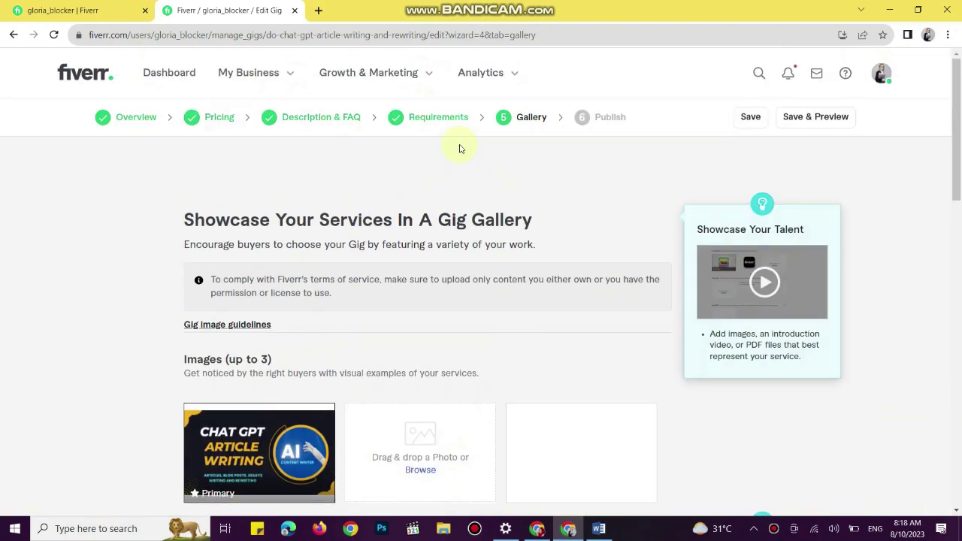
scroll(459, 147, "down", 7)
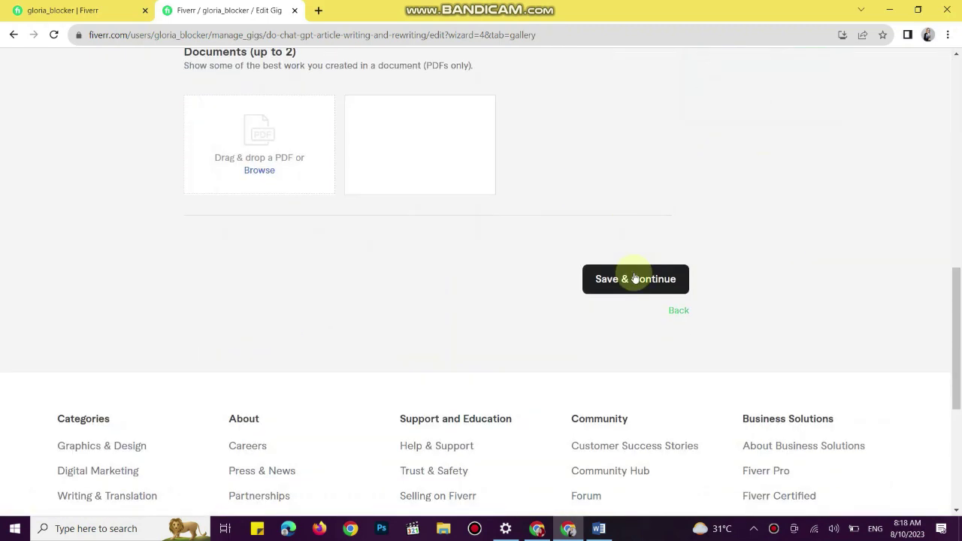
left_click(635, 278)
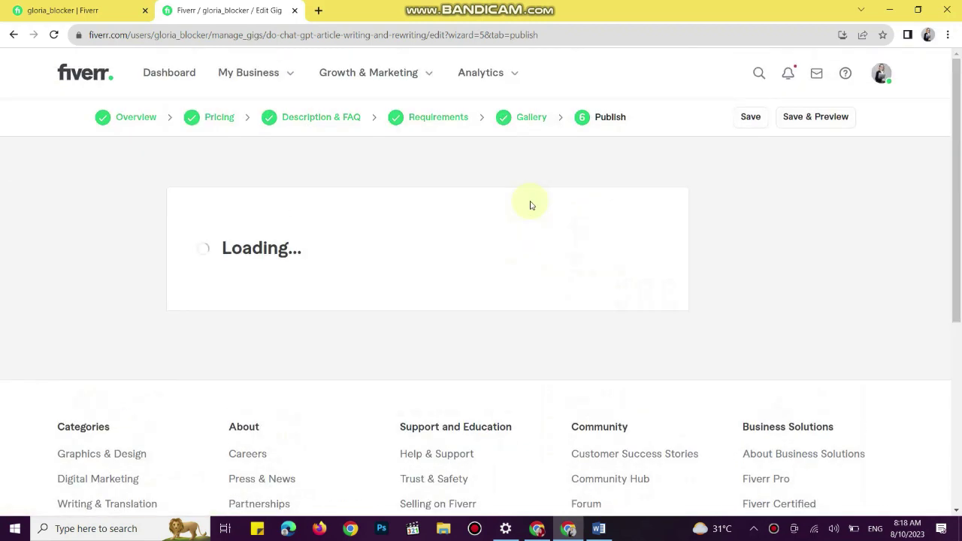
- Finish the publish stage of the gig and go to the gig list
scroll(545, 264, "down", 4)
scroll(544, 264, "down", 4)
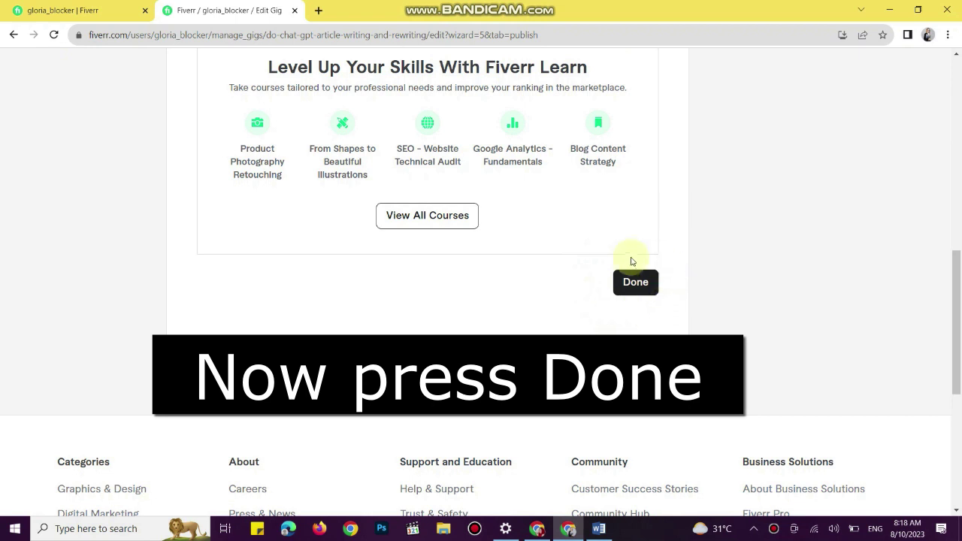
left_click(635, 282)
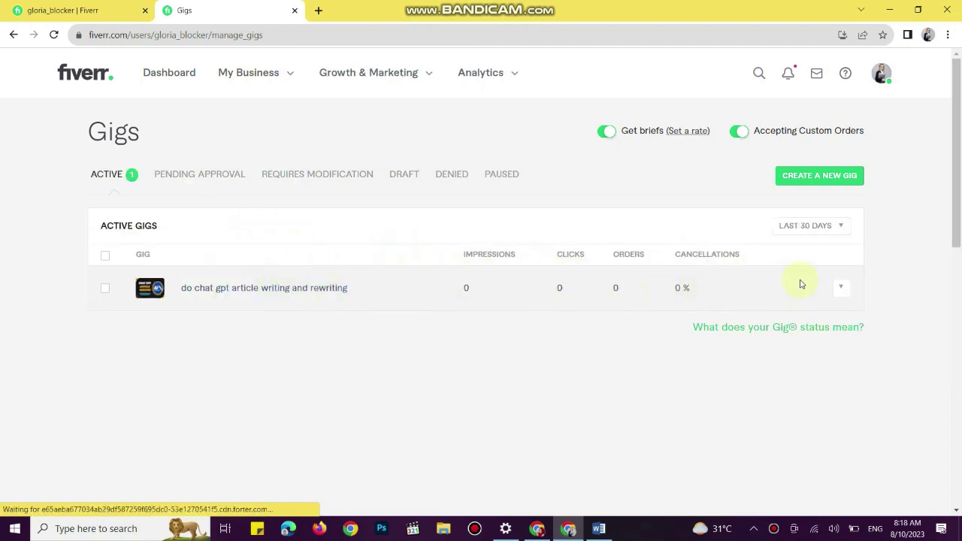
- Reload the seller profile page and open its ChatGPT article writing gig in a new browser tab
left_click(52, 10)
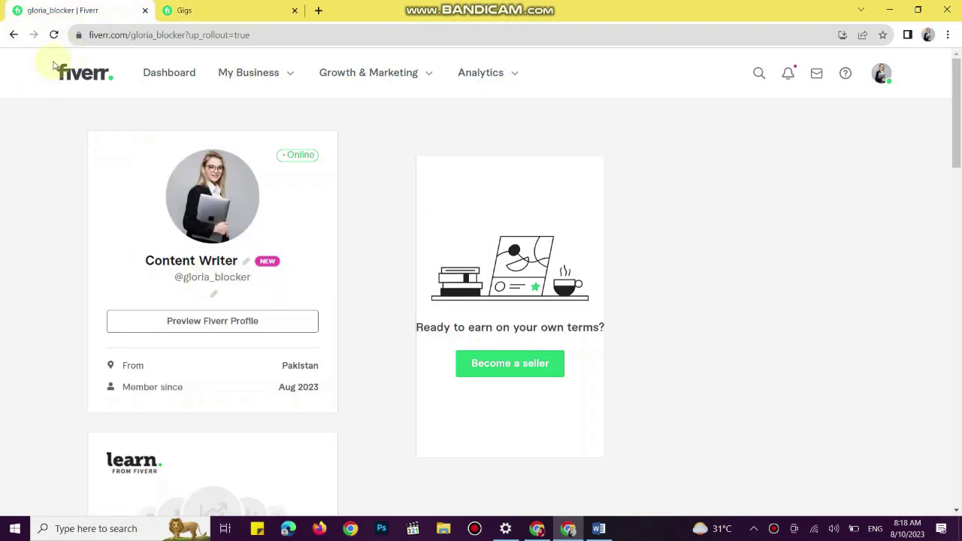
left_click(54, 35)
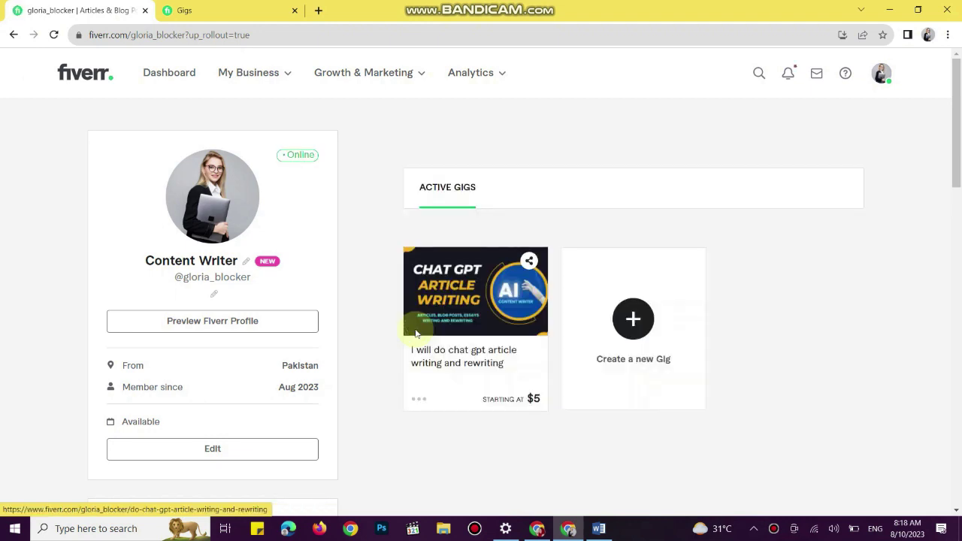
right_click(447, 358)
left_click(473, 362)
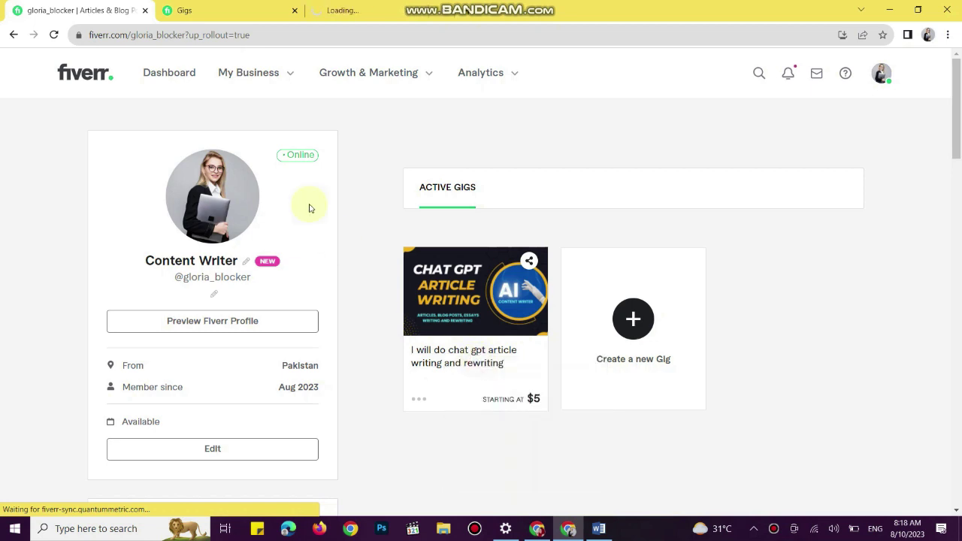
left_click(323, 9)
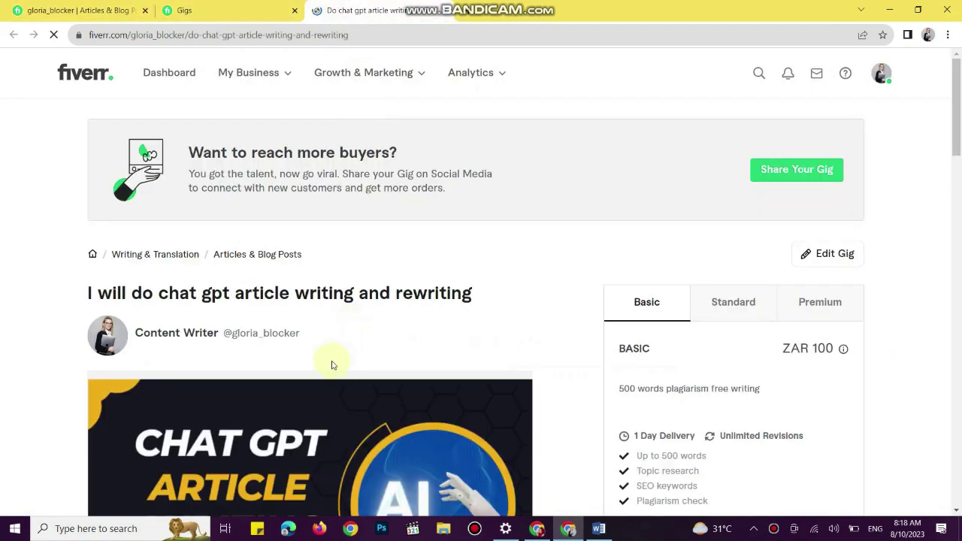
- Review the published gig's image, description, metadata and package comparison, and switch to the Word document
scroll(319, 350, "down", 3)
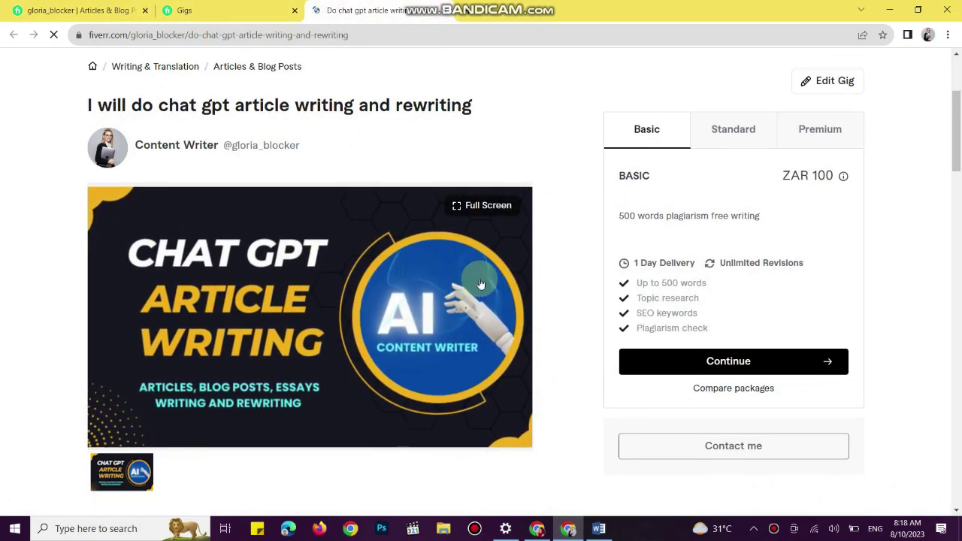
scroll(328, 263, "down", 5)
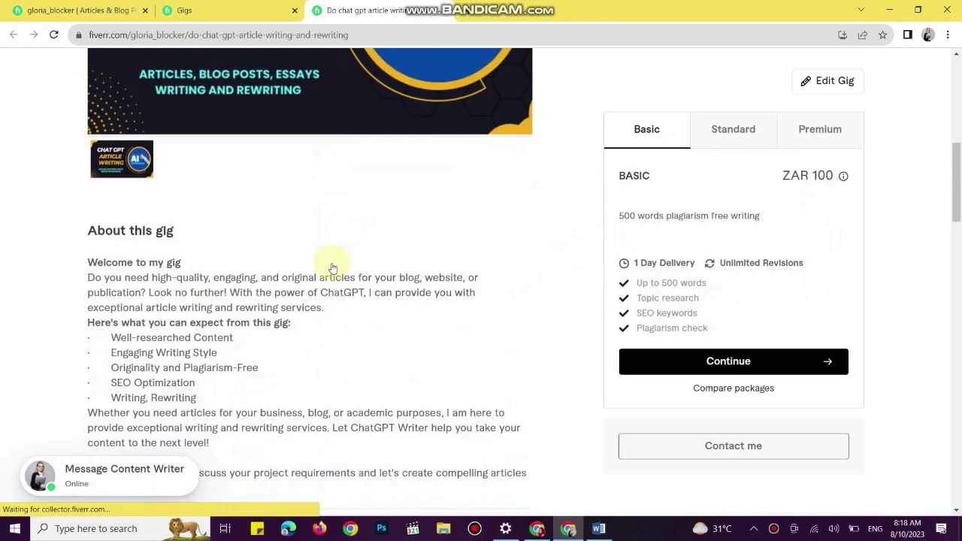
scroll(189, 339, "down", 5)
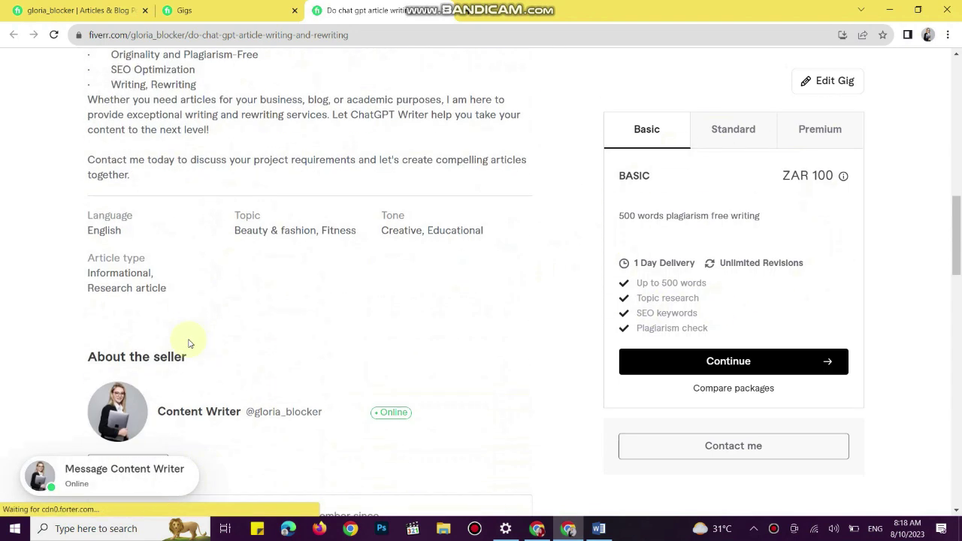
scroll(338, 394, "down", 3)
scroll(337, 395, "down", 10)
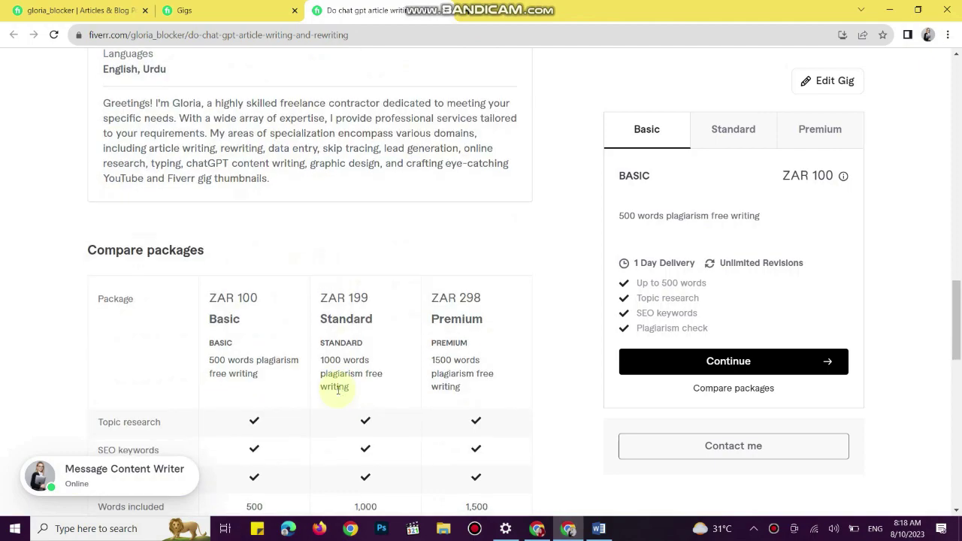
scroll(338, 395, "up", 18)
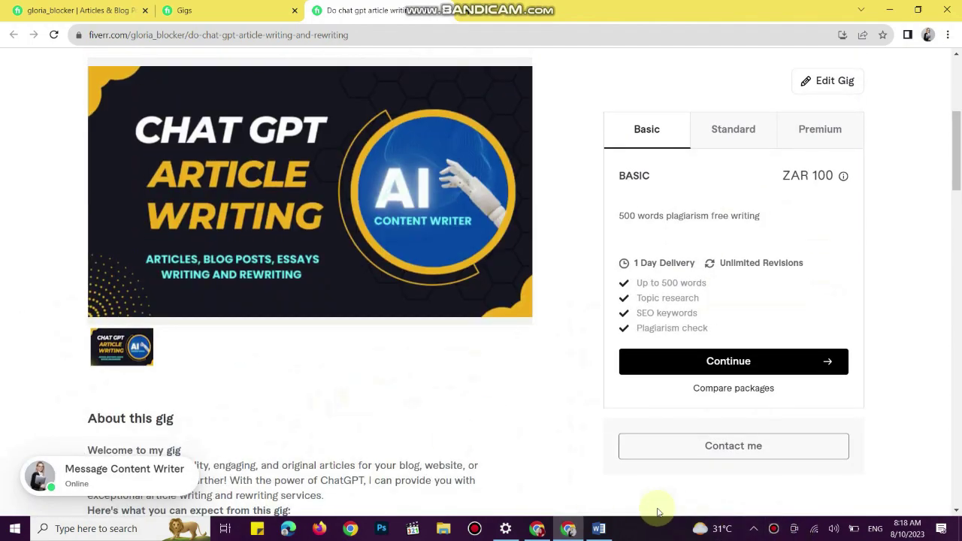
left_click(598, 531)
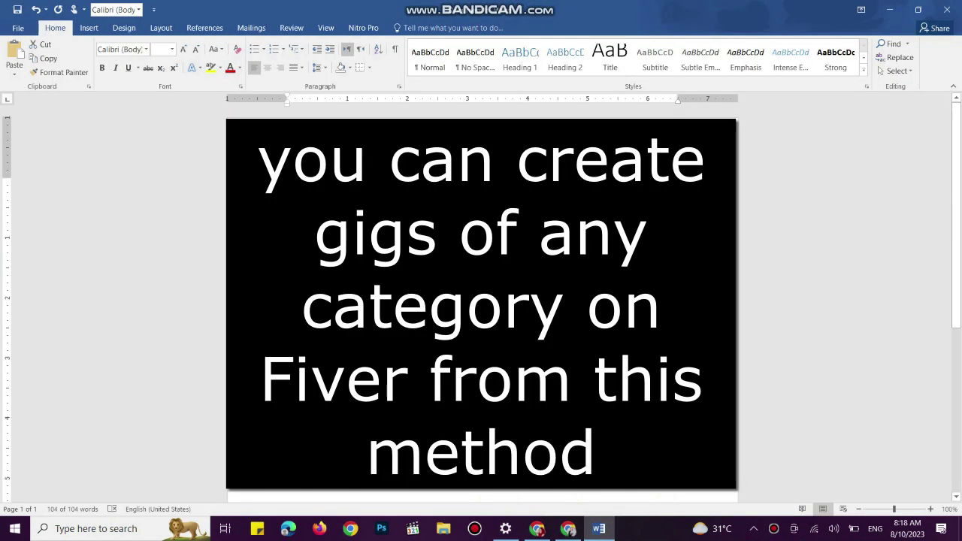